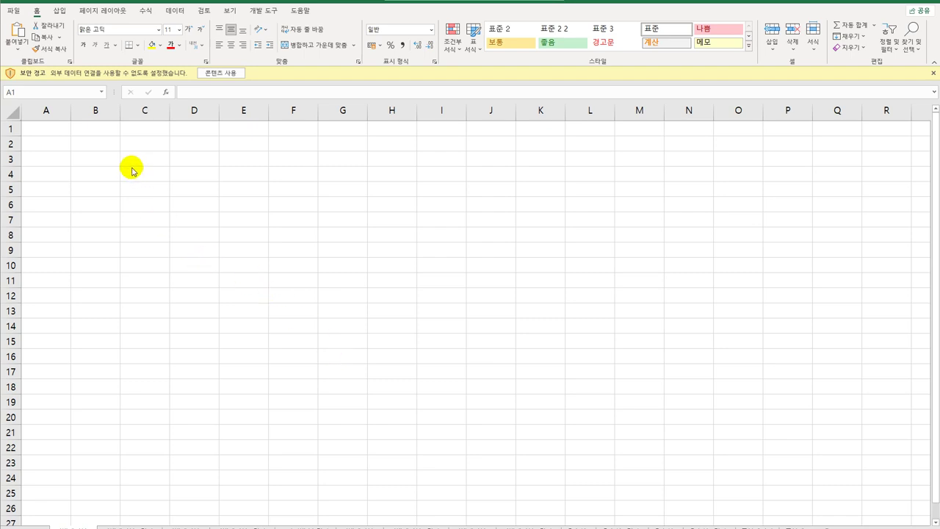
Select cell B2 and enable the workbook's blocked external data content
{"action": "left_click", "coordinate": [104, 150]}
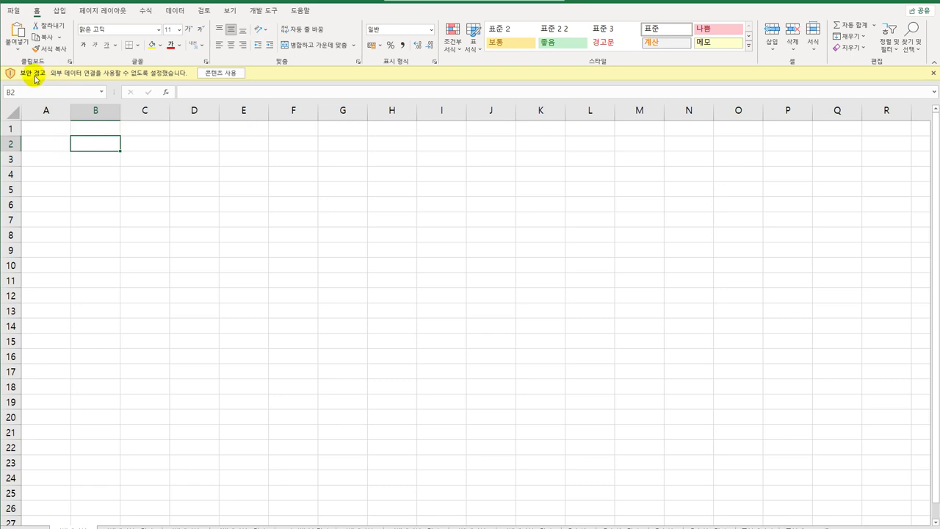
{"action": "left_click", "coordinate": [221, 75]}
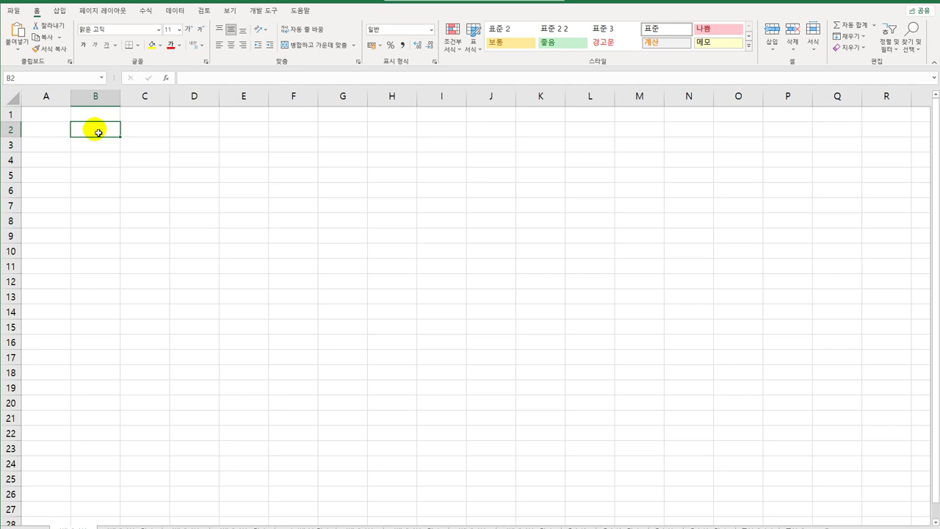
Start a Microsoft Query import from the MS Access Database source, using the database file 행사.accdb
{"action": "left_click", "coordinate": [183, 15]}
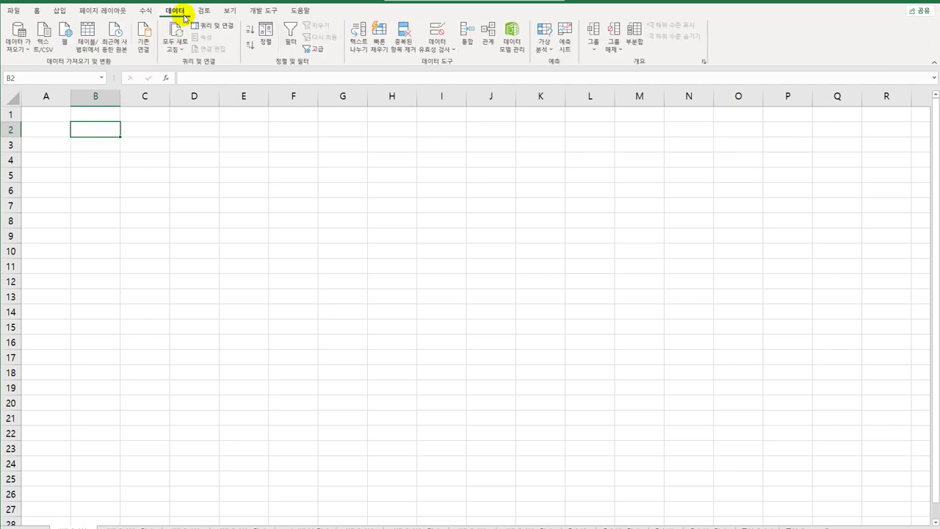
{"action": "left_click", "coordinate": [58, 13]}
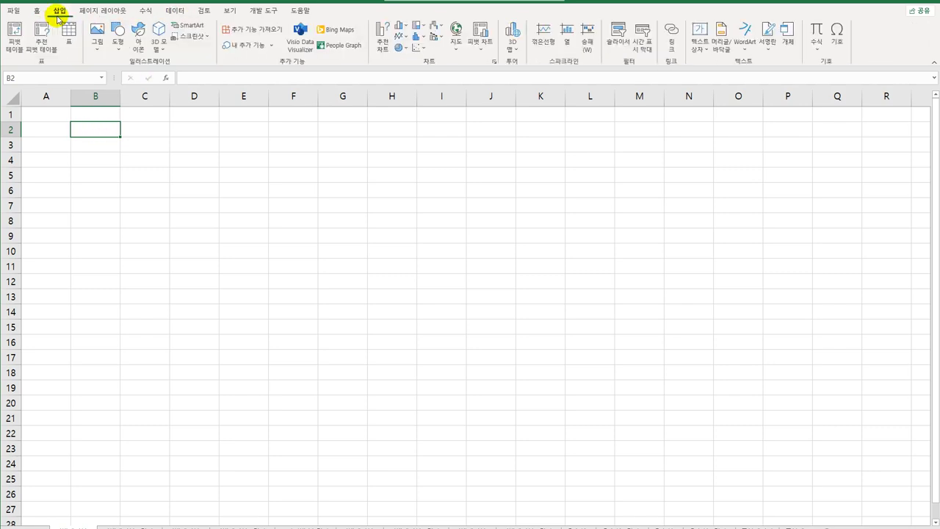
{"action": "left_click", "coordinate": [177, 11]}
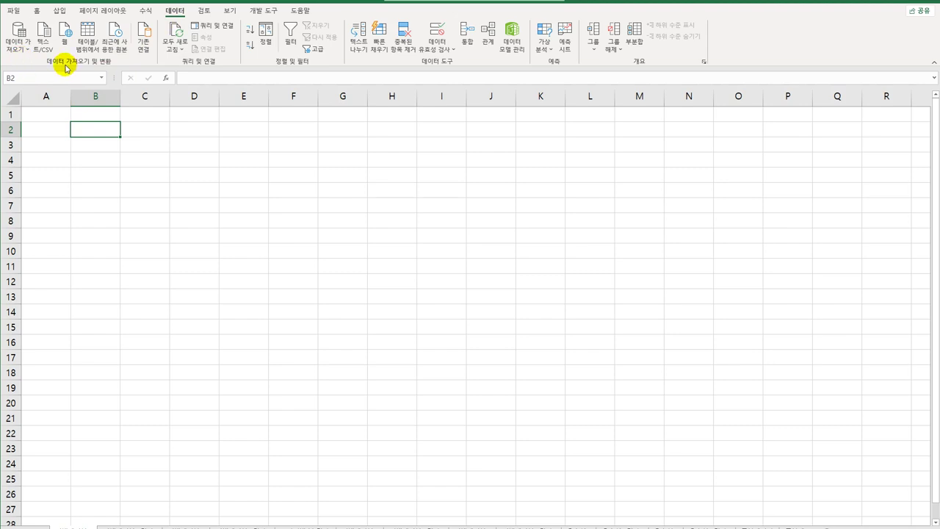
{"action": "left_click", "coordinate": [20, 48]}
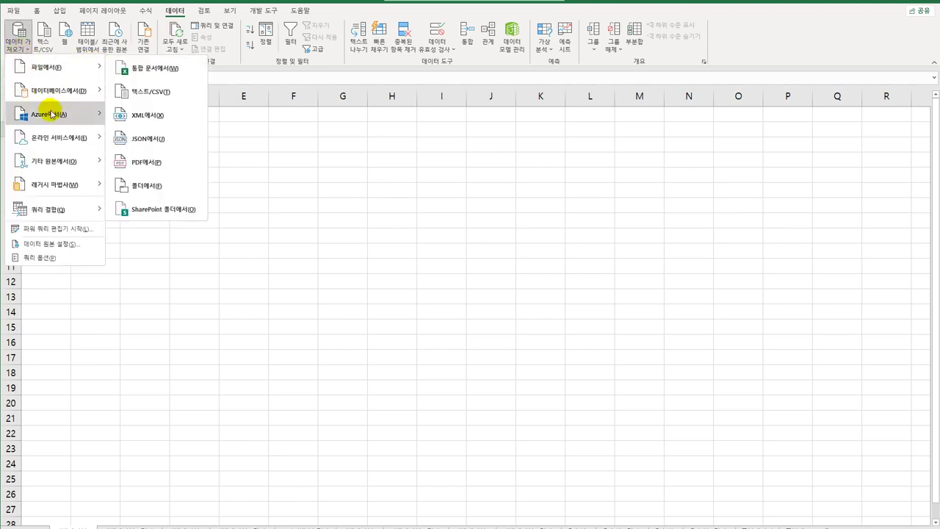
{"action": "mouse_move", "coordinate": [56, 172]}
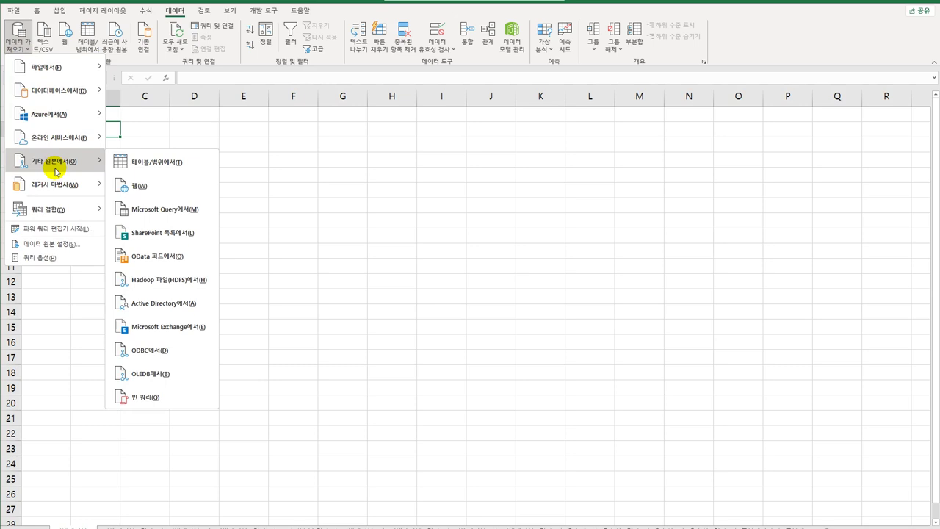
{"action": "left_click", "coordinate": [152, 212]}
{"action": "left_click", "coordinate": [453, 276]}
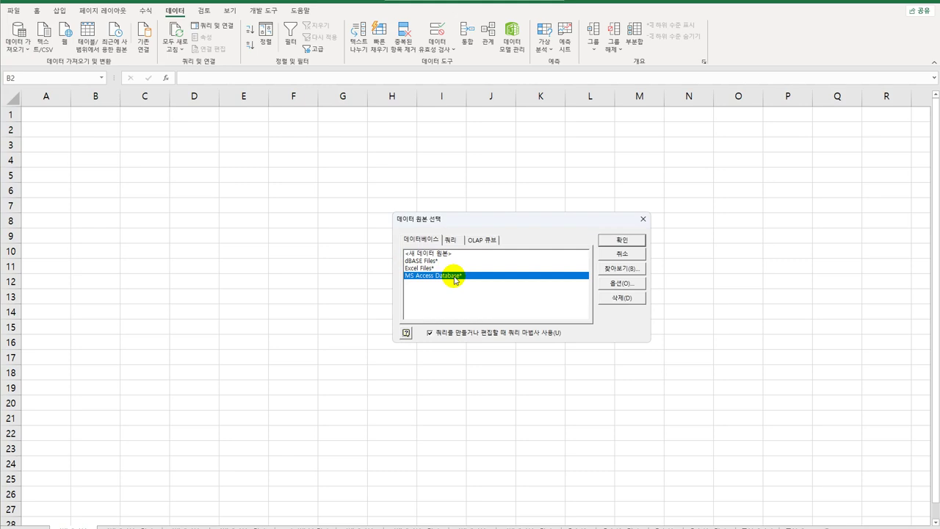
{"action": "left_click", "coordinate": [605, 241]}
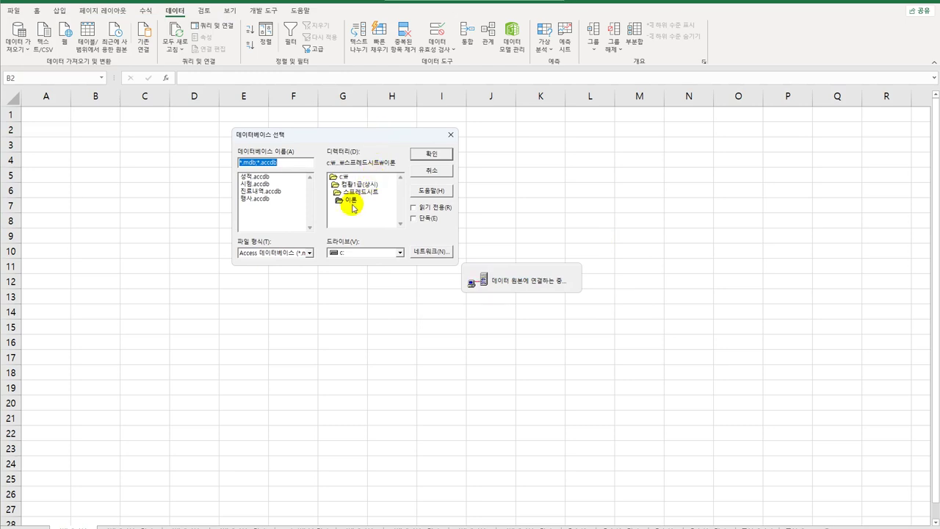
{"action": "left_click", "coordinate": [260, 201]}
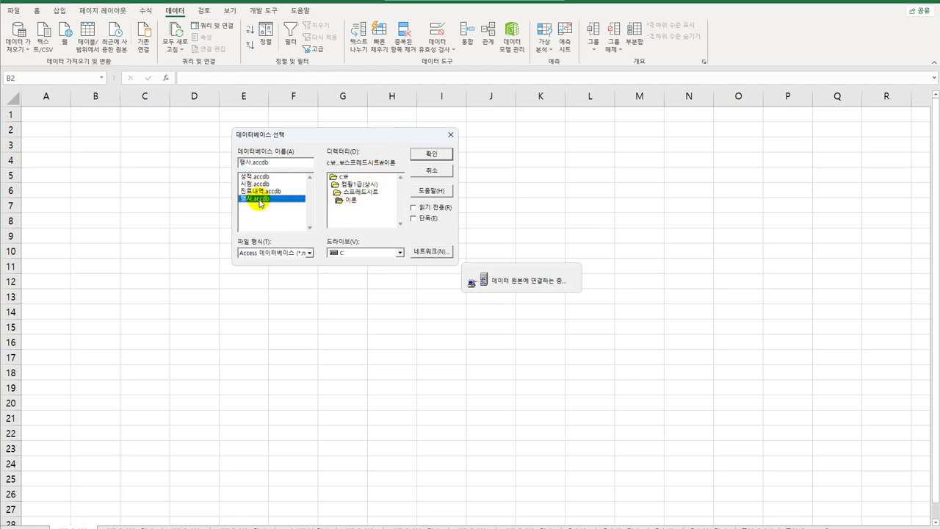
{"action": "left_click", "coordinate": [434, 155]}
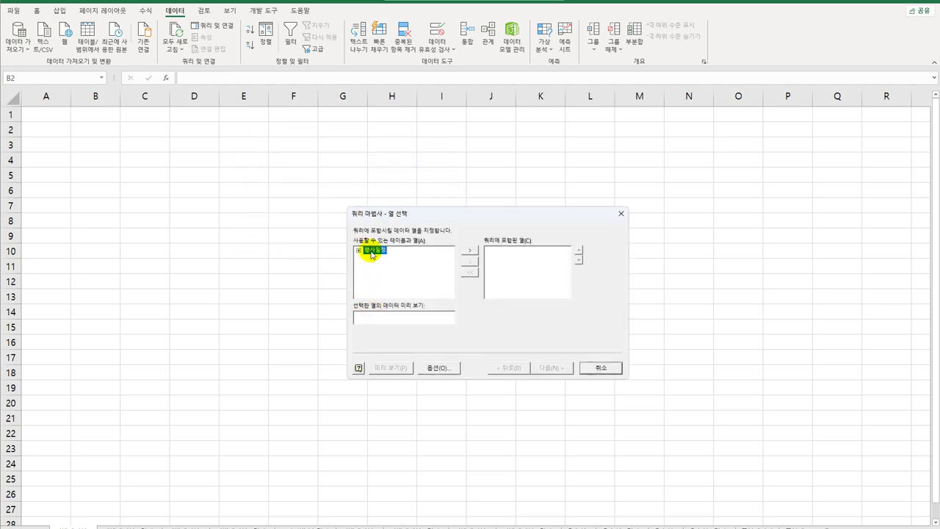
Include the columns 행사일, 행사내용 and 인원 from the 행사일정 table in the query
{"action": "double_click", "coordinate": [372, 253]}
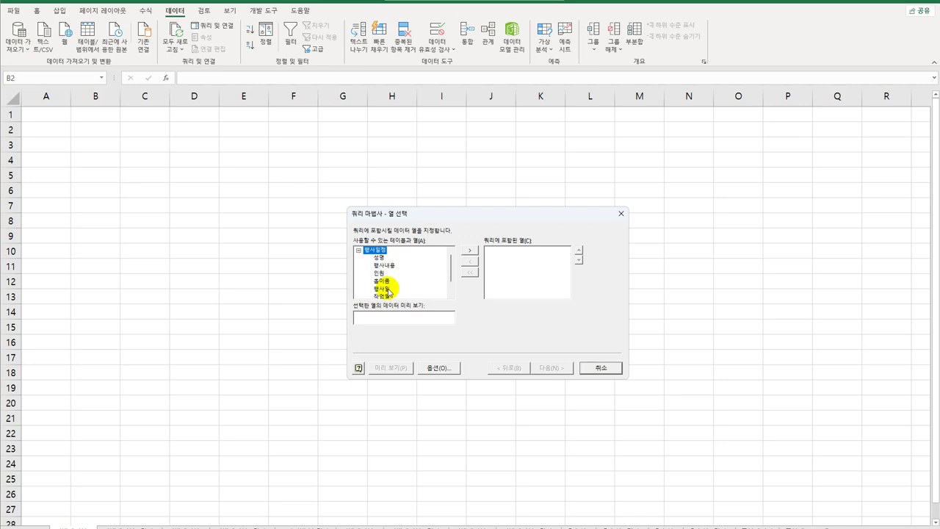
{"action": "double_click", "coordinate": [384, 289]}
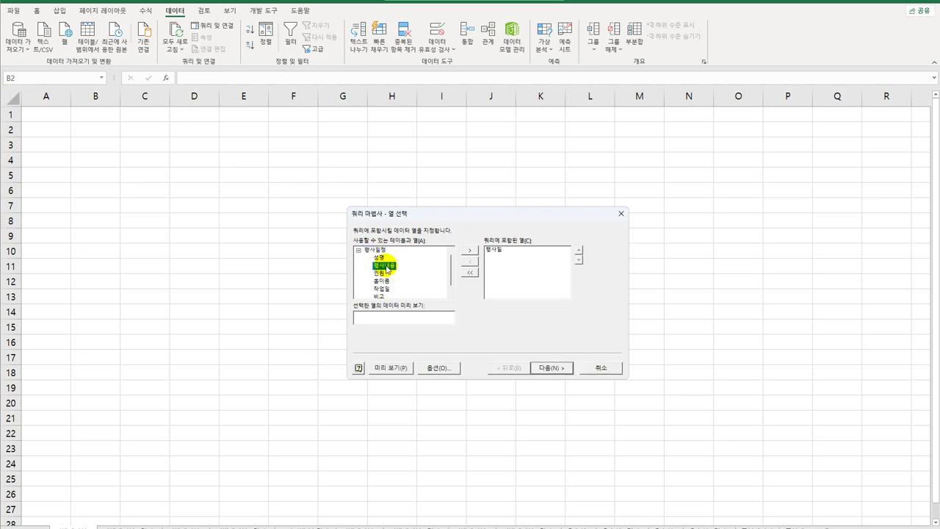
{"action": "double_click", "coordinate": [384, 265]}
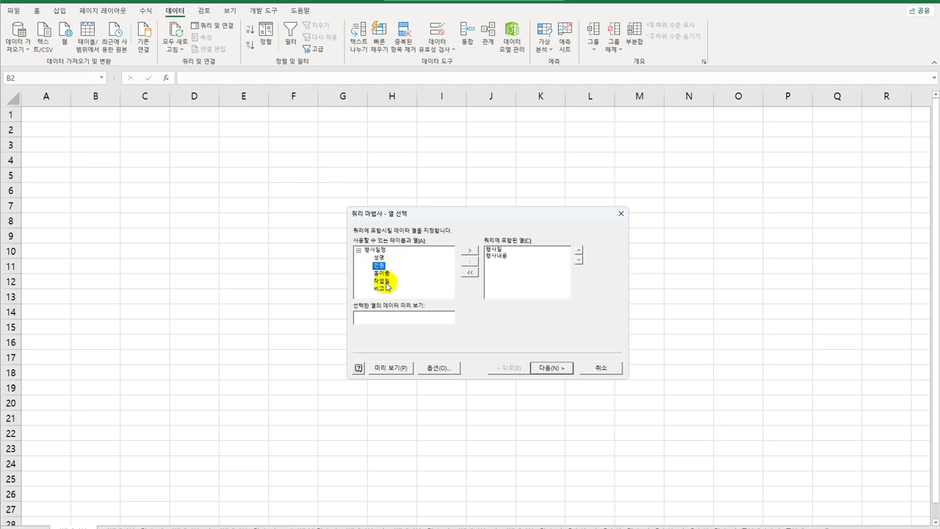
{"action": "double_click", "coordinate": [381, 266]}
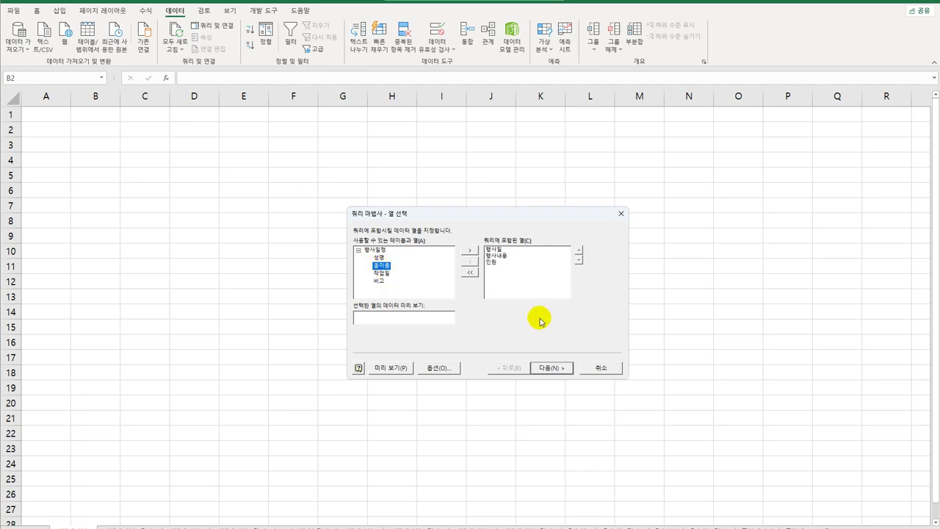
{"action": "left_click", "coordinate": [542, 369]}
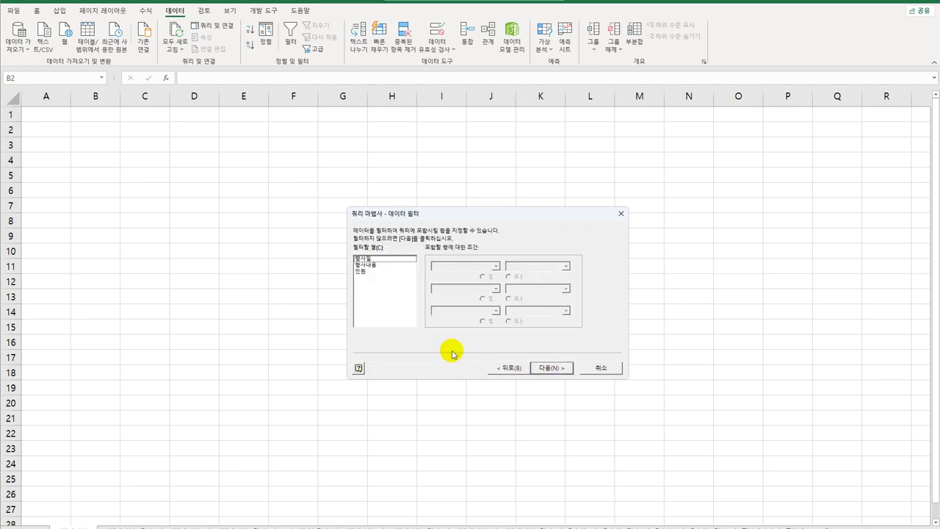
{"action": "left_click", "coordinate": [510, 369]}
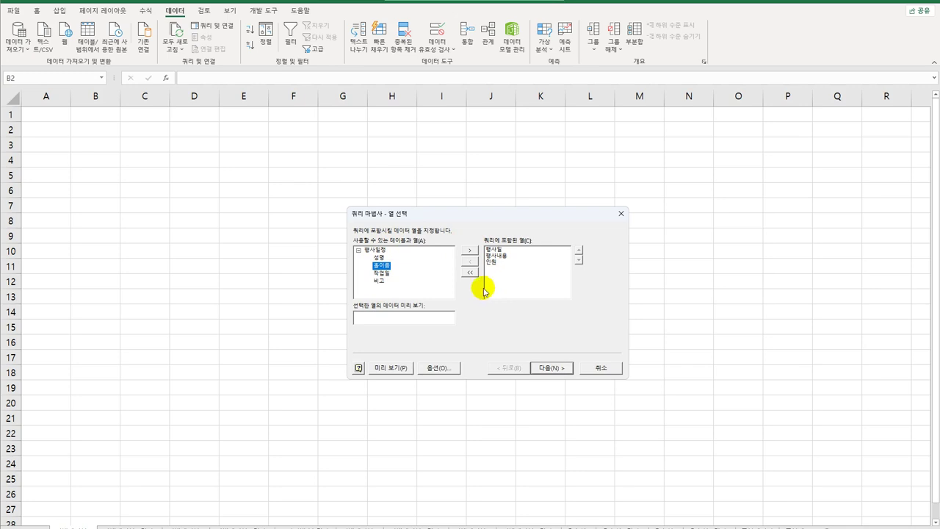
{"action": "left_click", "coordinate": [554, 371]}
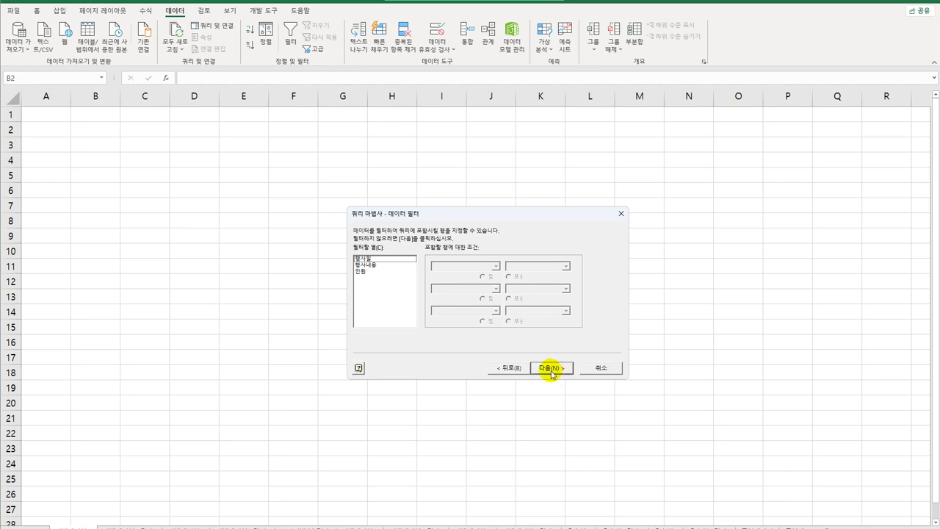
Finish the query without filtering or sorting and return the data as a PivotTable report at cell B2 of the existing worksheet
{"action": "left_click", "coordinate": [553, 370]}
{"action": "left_click", "coordinate": [551, 371]}
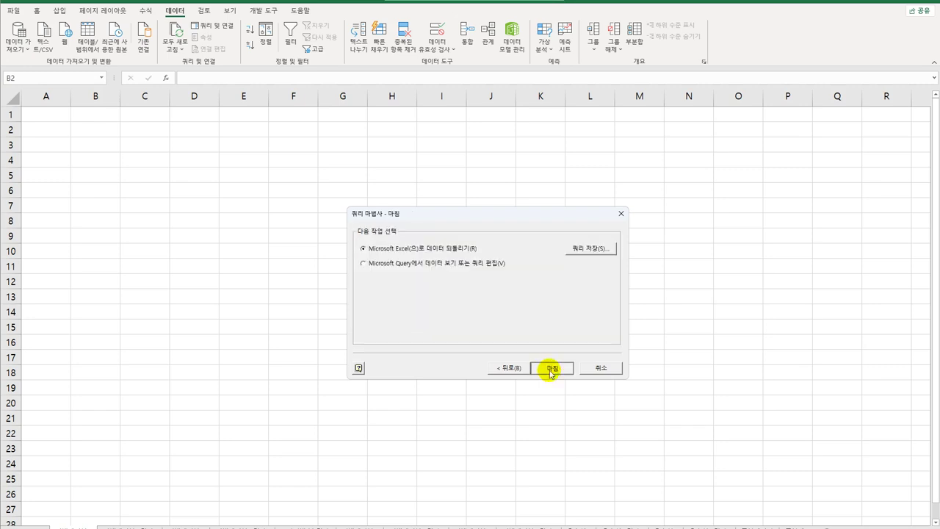
{"action": "left_click", "coordinate": [551, 371]}
{"action": "left_click", "coordinate": [602, 201]}
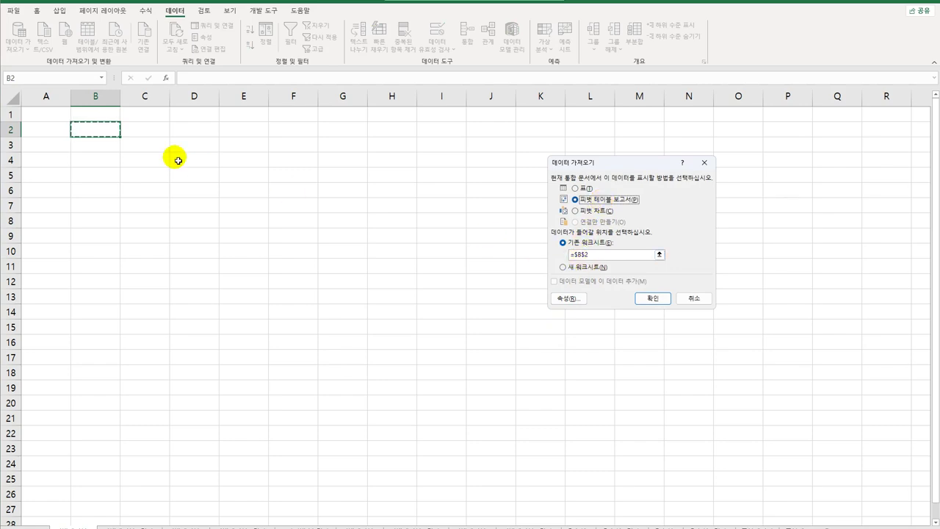
{"action": "left_click", "coordinate": [95, 136]}
{"action": "left_click", "coordinate": [642, 299]}
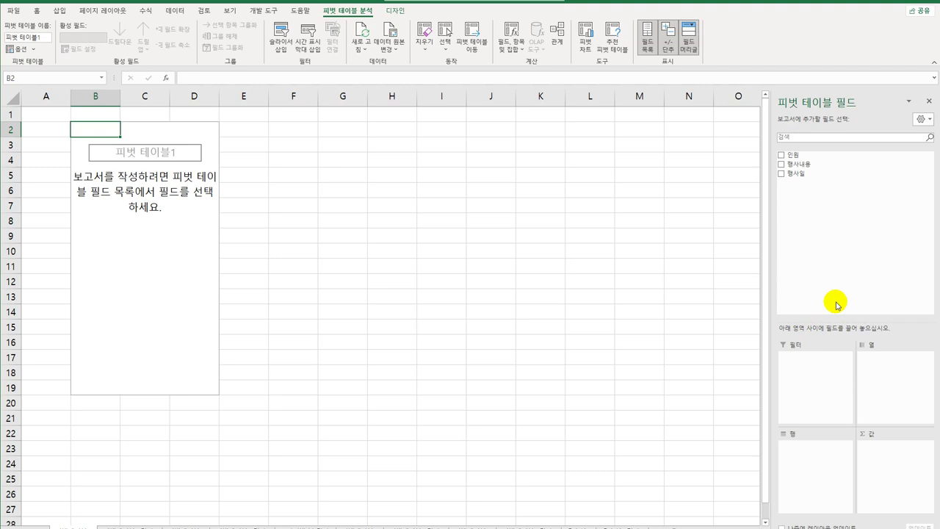
Lay out the PivotTable with 행사일 in rows, 행사내용 in columns and 인원 in values
{"action": "left_click_drag", "start_coordinate": [791, 174], "coordinate": [804, 475]}
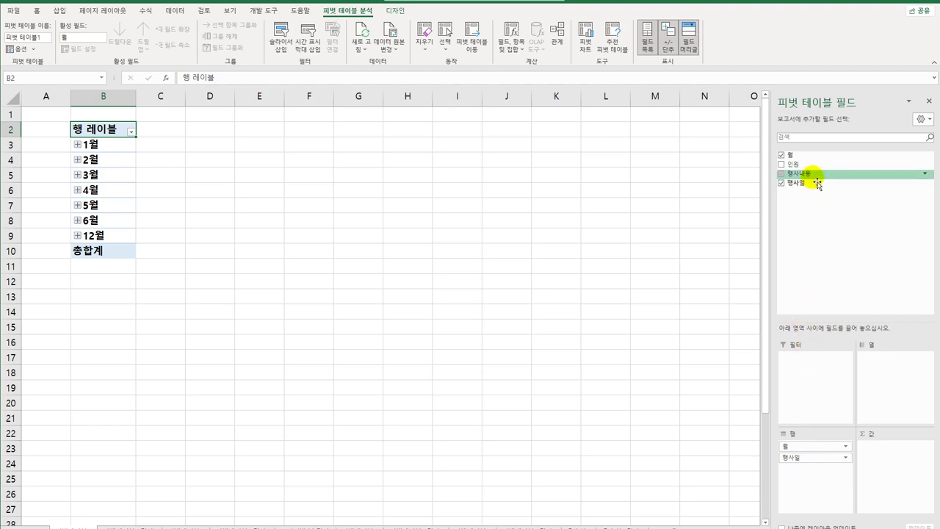
{"action": "left_click_drag", "start_coordinate": [808, 174], "coordinate": [891, 386]}
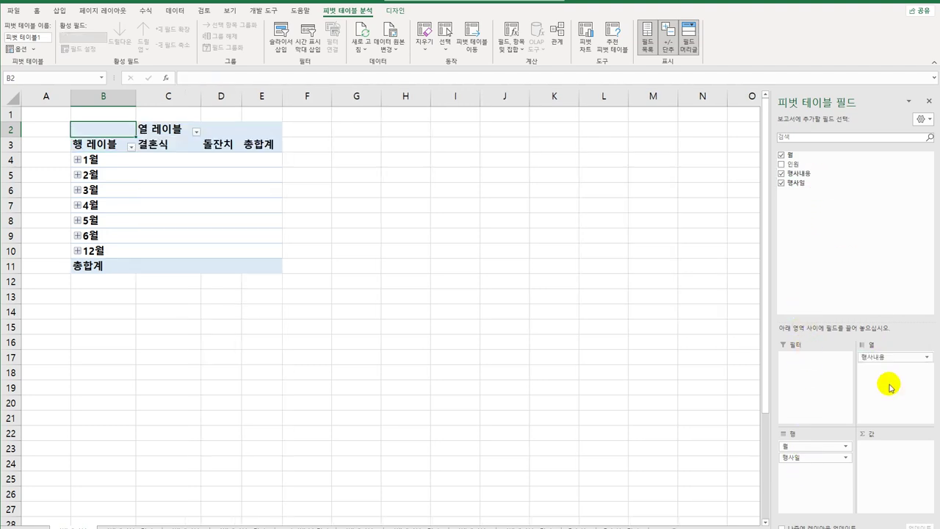
{"action": "left_click_drag", "start_coordinate": [791, 164], "coordinate": [890, 489]}
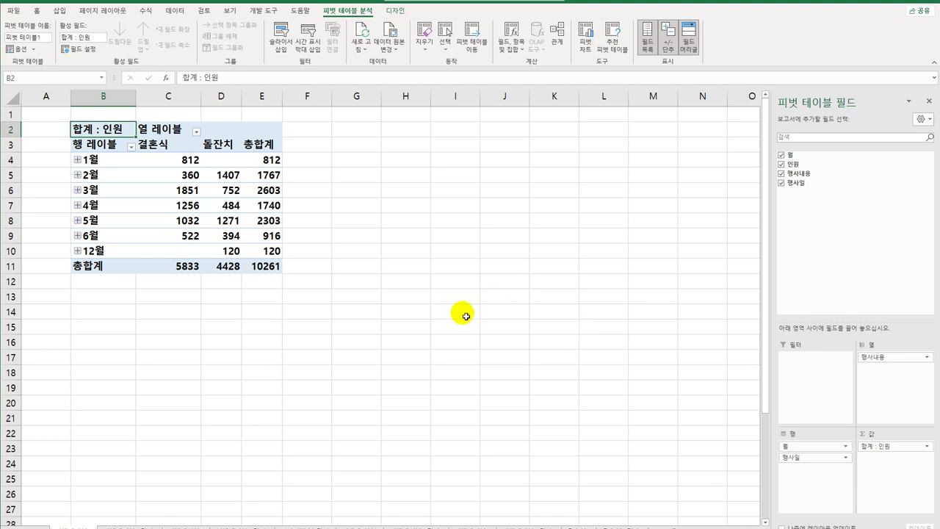
Change the PivotTable's report layout to outline form (개요 형식으로 표시)
{"action": "left_click", "coordinate": [153, 130]}
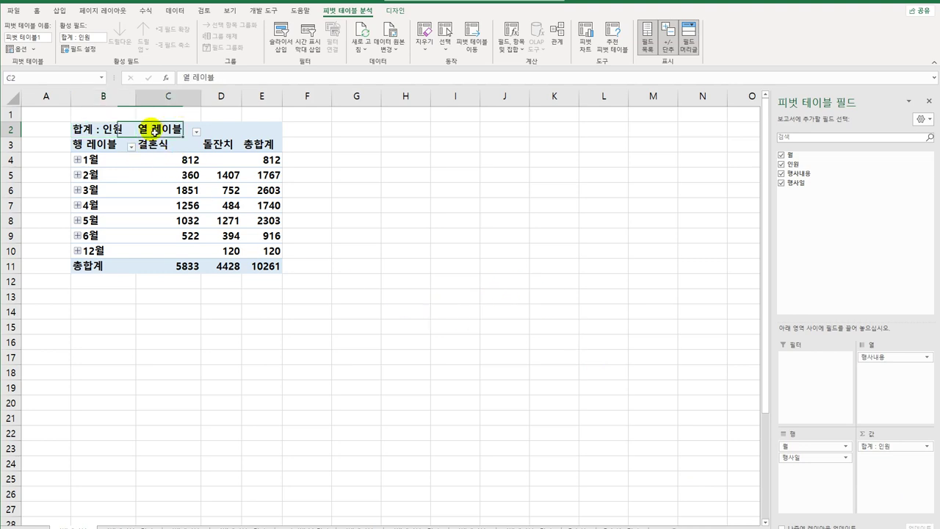
{"action": "left_click", "coordinate": [100, 144]}
{"action": "left_click", "coordinate": [165, 130]}
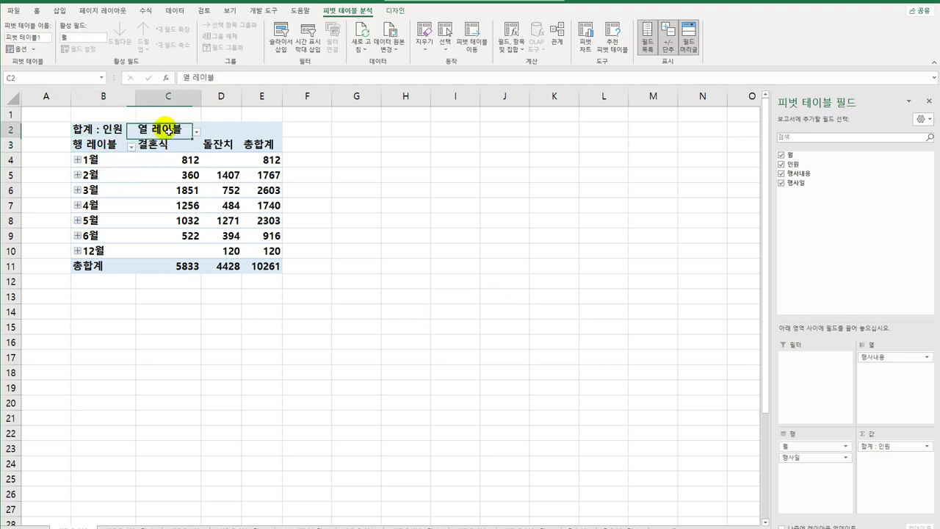
{"action": "left_click", "coordinate": [395, 10]}
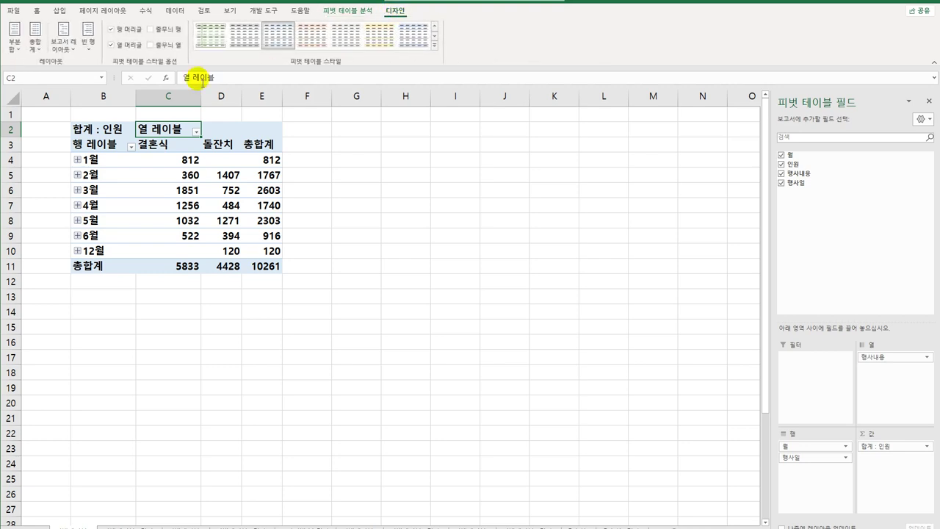
{"action": "left_click", "coordinate": [63, 45]}
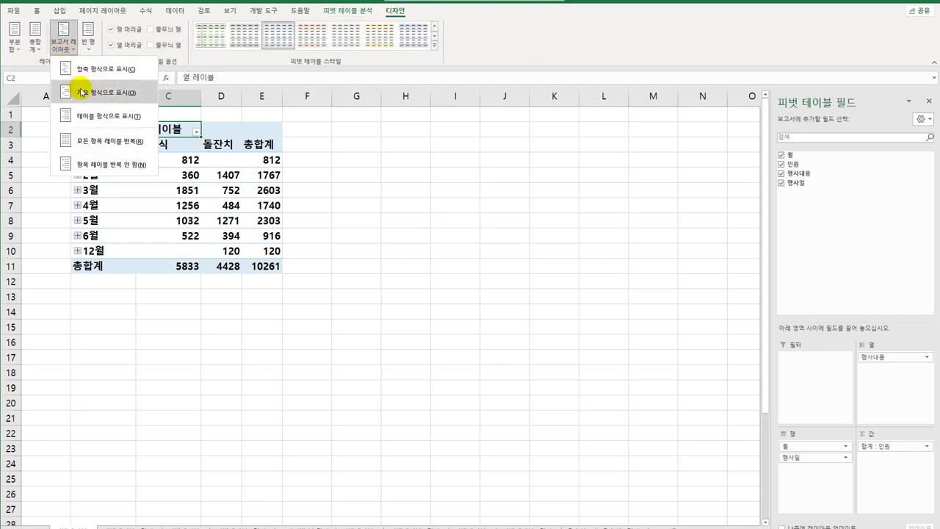
{"action": "left_click", "coordinate": [103, 91]}
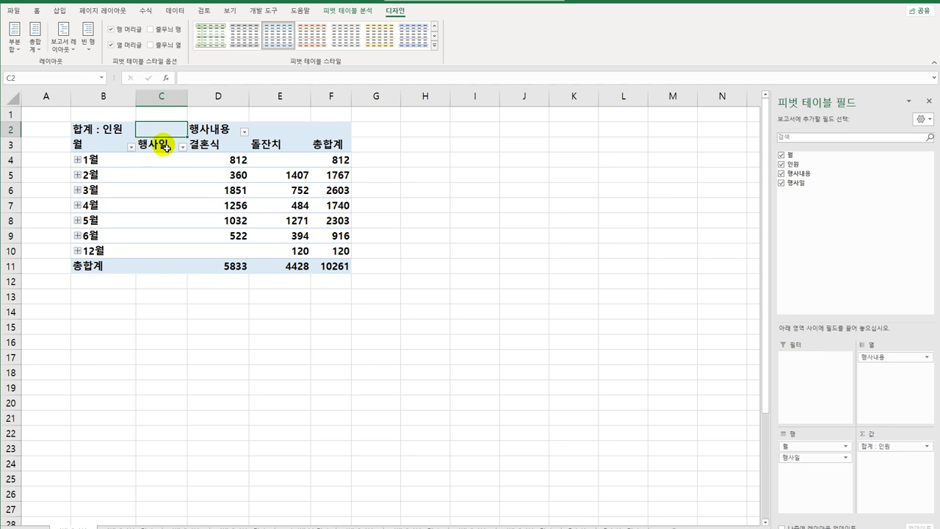
Group the 행사일 row dates by month (월) only, removing the day (일) unit
{"action": "left_click", "coordinate": [98, 164]}
{"action": "left_click_drag", "start_coordinate": [98, 165], "coordinate": [97, 164]}
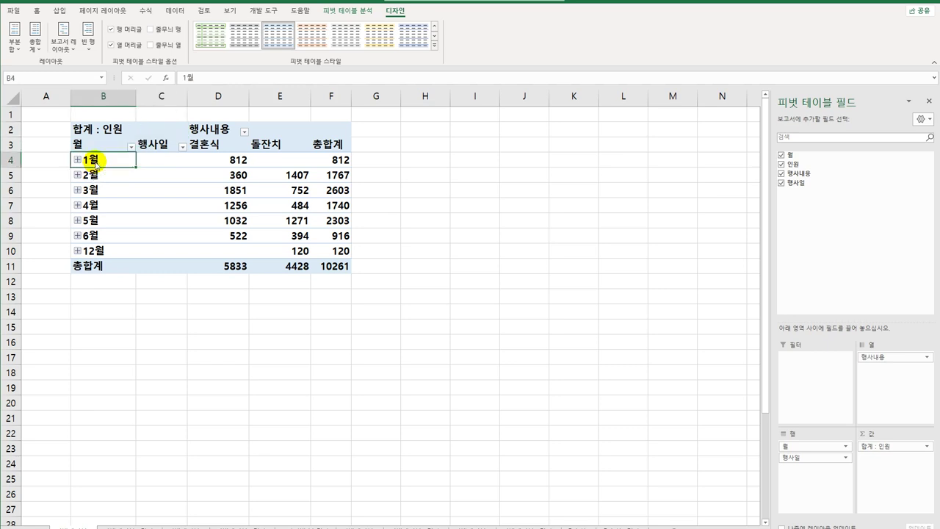
{"action": "right_click", "coordinate": [97, 163]}
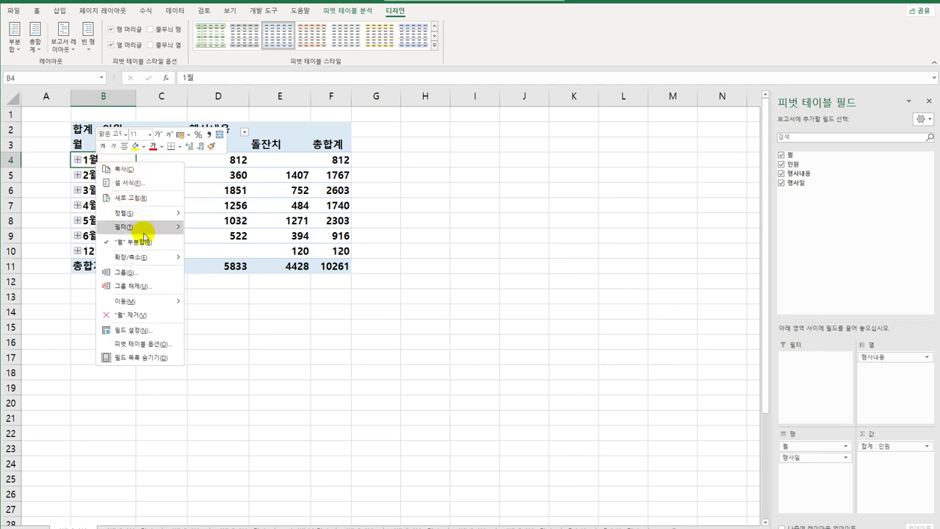
{"action": "left_click", "coordinate": [150, 278]}
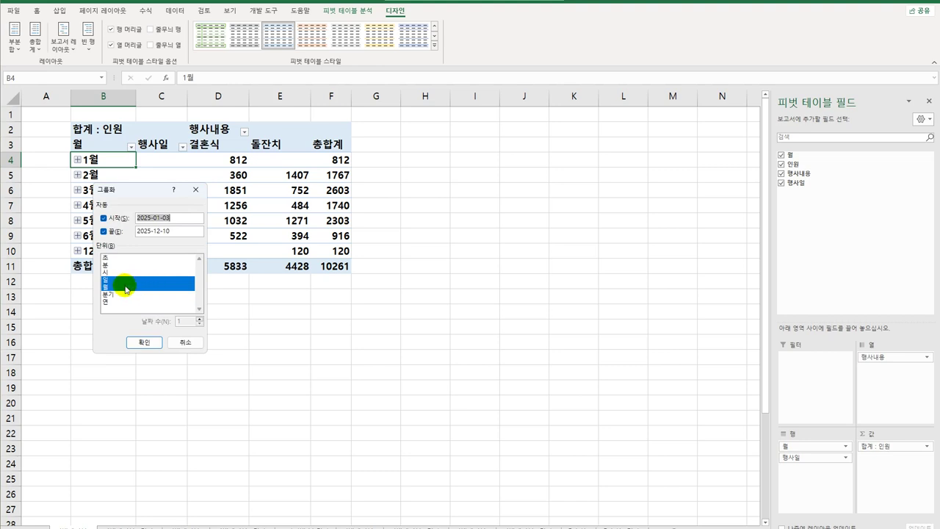
{"action": "left_click", "coordinate": [123, 280]}
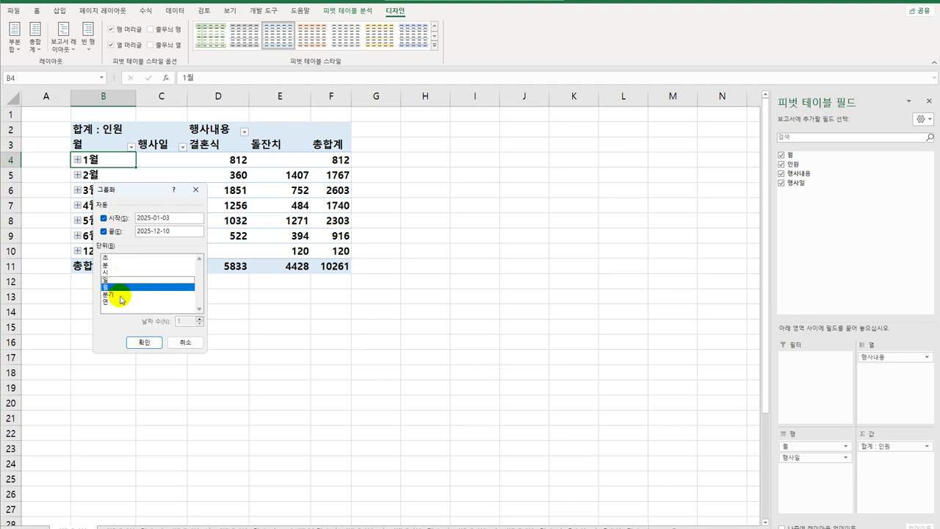
{"action": "left_click", "coordinate": [146, 346]}
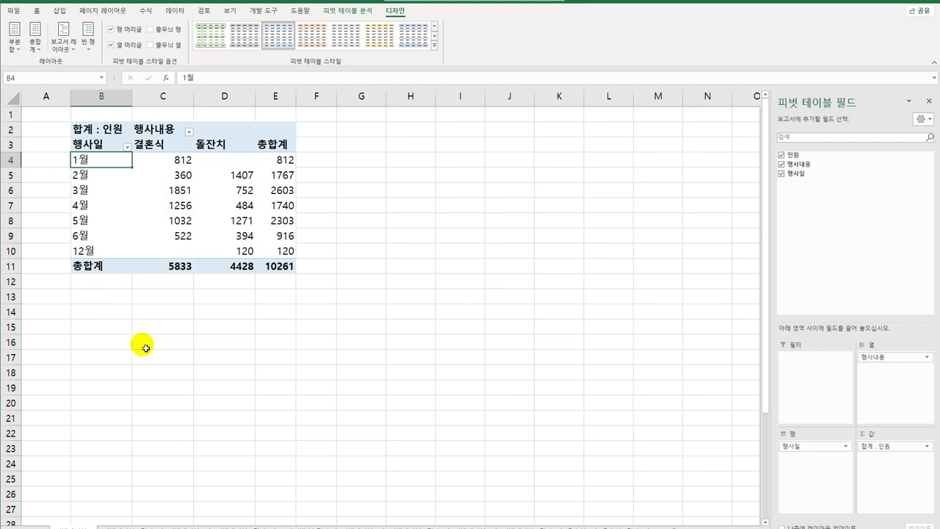
Set the PivotTable's grand totals to rows only (행의 총합계만 설정)
{"action": "left_click", "coordinate": [108, 135]}
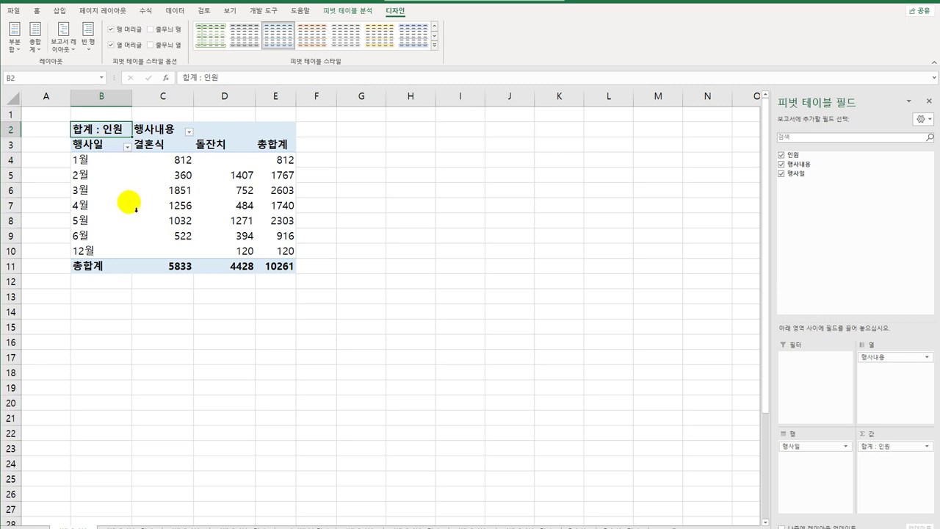
{"action": "left_click", "coordinate": [34, 38]}
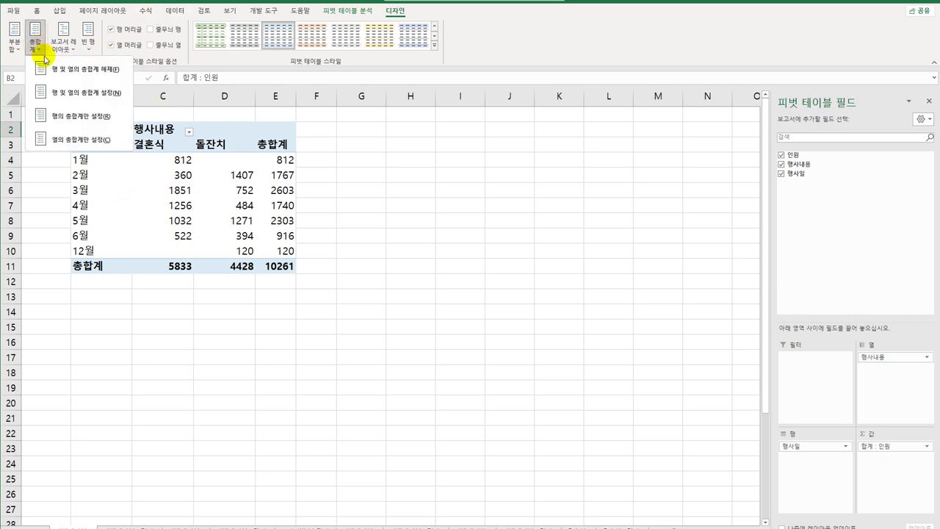
{"action": "left_click", "coordinate": [67, 117]}
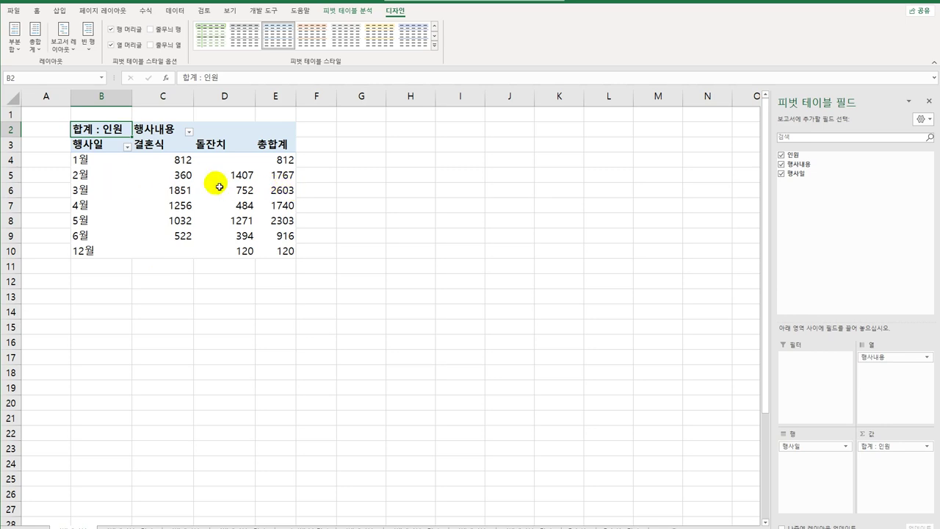
Change the 인원 value field's summary calculation to average (평균)
{"action": "mouse_move", "coordinate": [258, 229]}
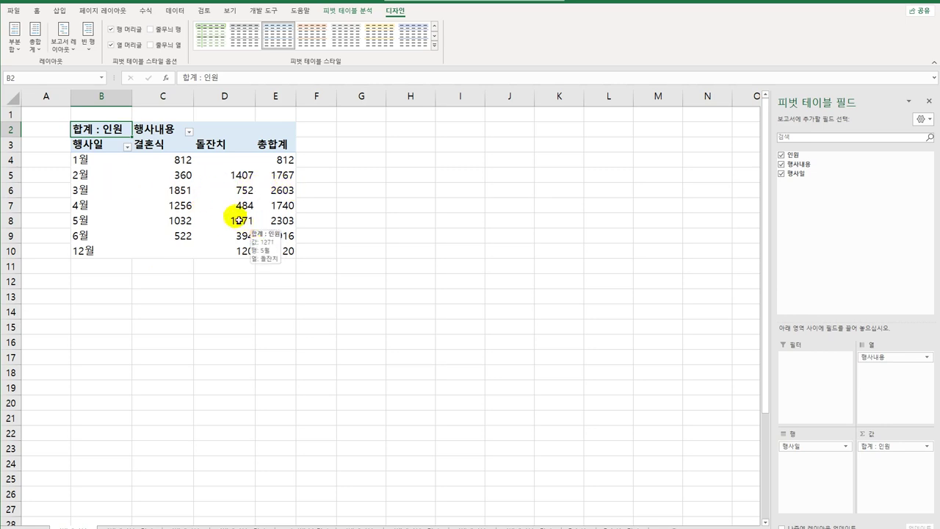
{"action": "right_click", "coordinate": [106, 133]}
{"action": "left_click", "coordinate": [165, 253]}
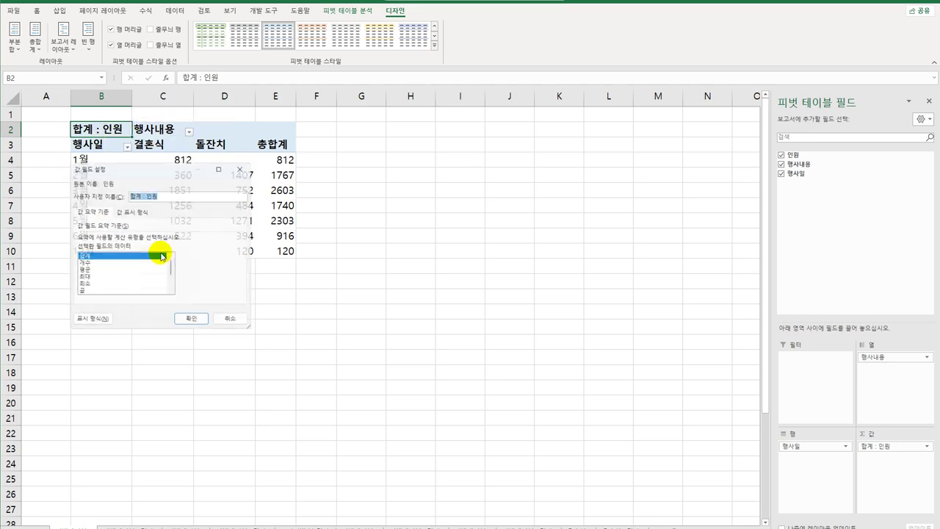
{"action": "left_click_drag", "start_coordinate": [176, 171], "coordinate": [482, 155]}
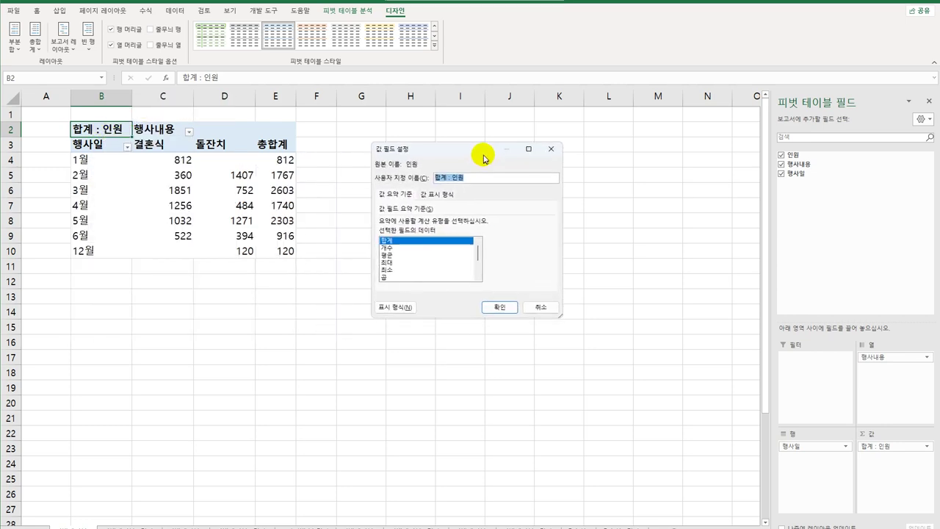
{"action": "left_click", "coordinate": [408, 254]}
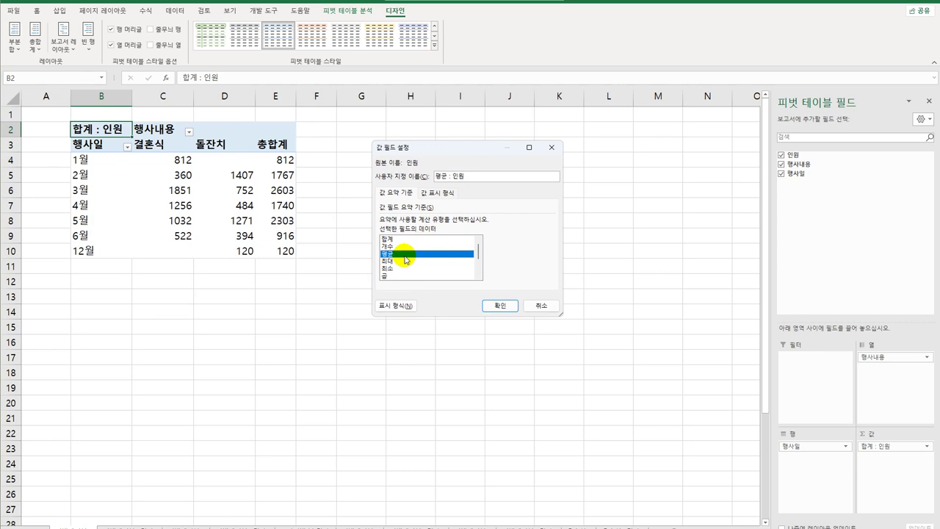
Format the 인원 value field as a number (숫자) with 0 decimal places and apply the value field settings
{"action": "left_click", "coordinate": [389, 306]}
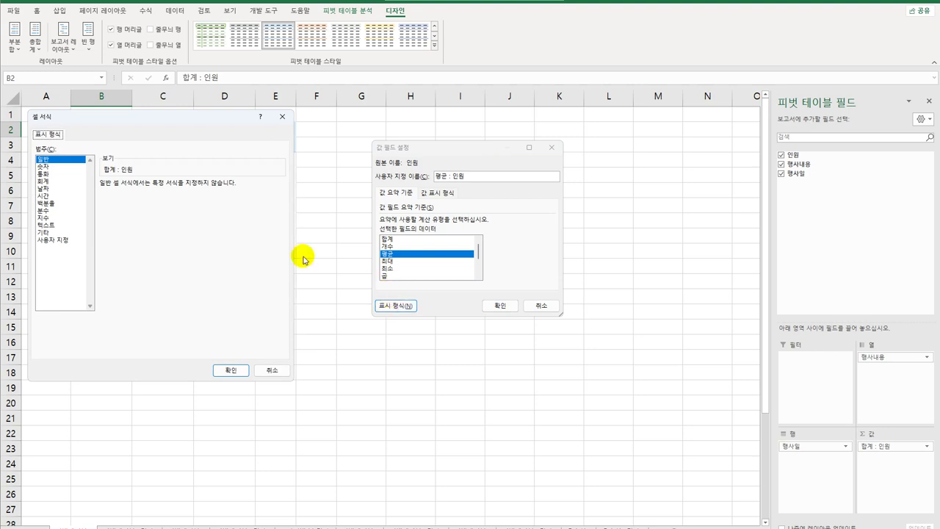
{"action": "left_click", "coordinate": [56, 168]}
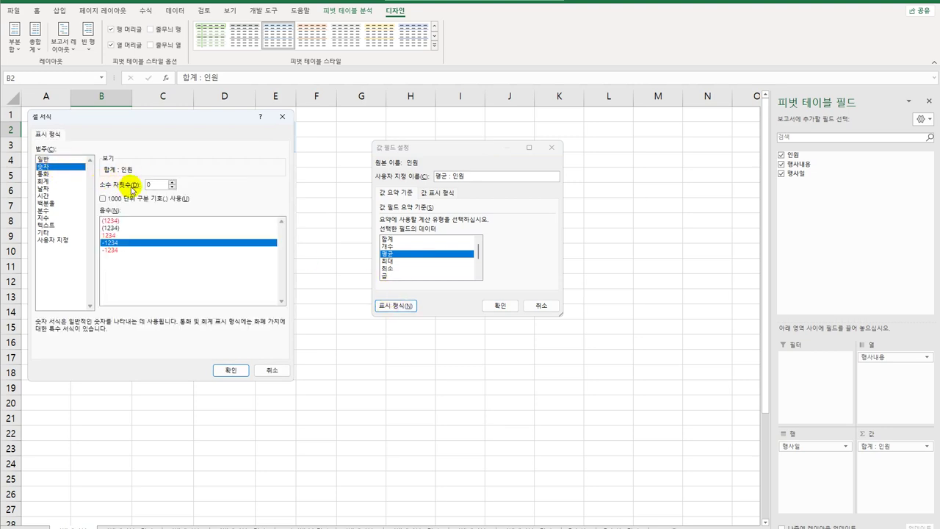
{"action": "left_click_drag", "start_coordinate": [137, 122], "coordinate": [297, 192]}
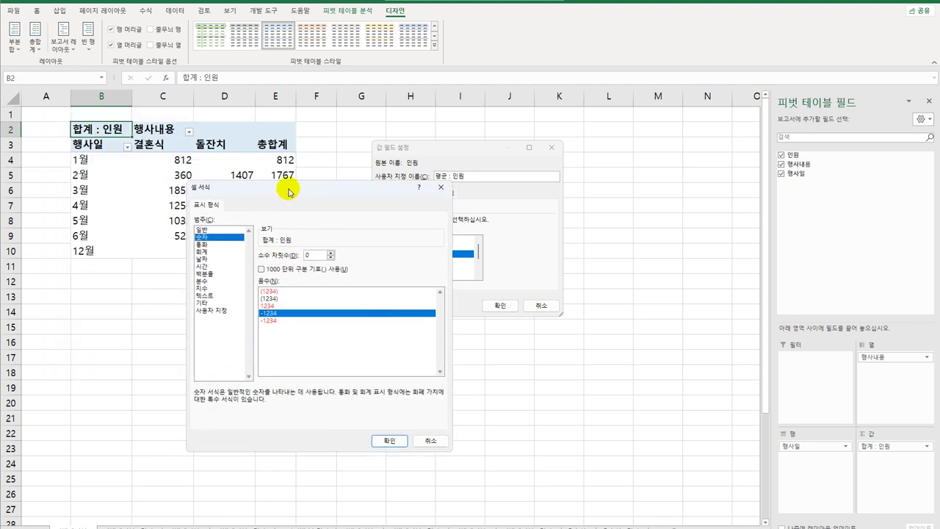
{"action": "left_click_drag", "start_coordinate": [249, 190], "coordinate": [320, 191]}
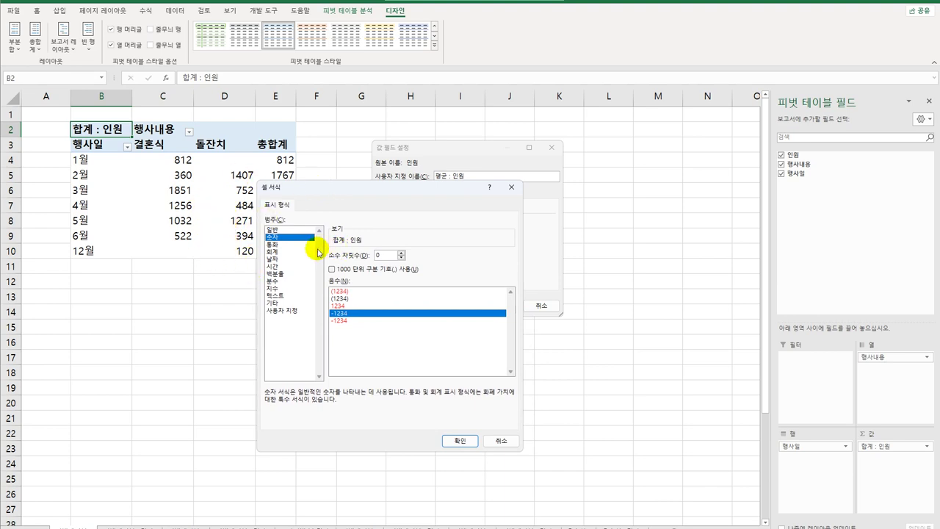
{"action": "left_click", "coordinate": [467, 441]}
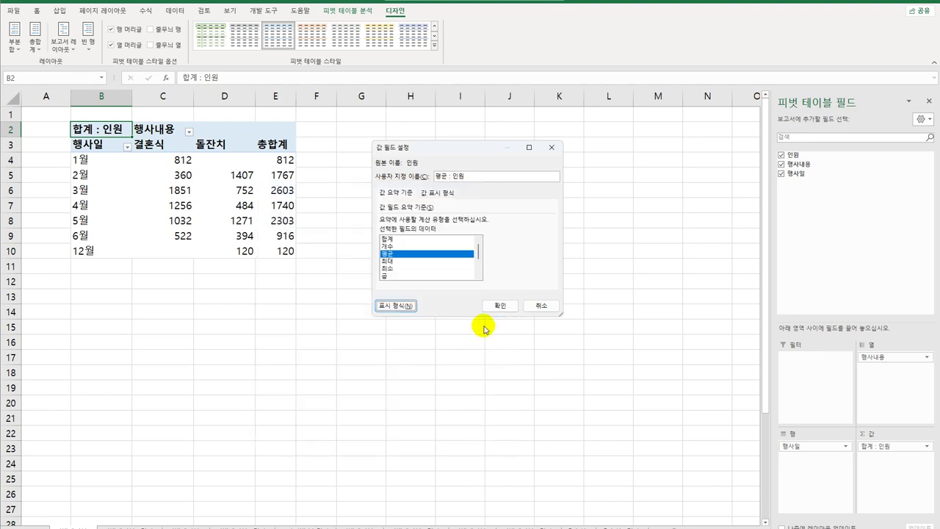
{"action": "left_click", "coordinate": [492, 307]}
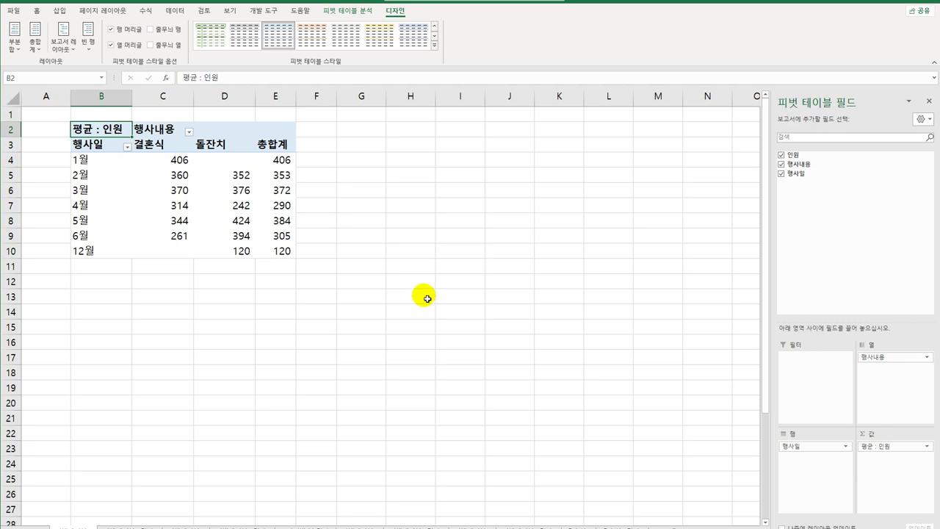
Apply the light grey PivotTable style from the 밝게 group, third row, and turn on banded columns (줄무늬 열)
{"action": "left_click", "coordinate": [198, 172]}
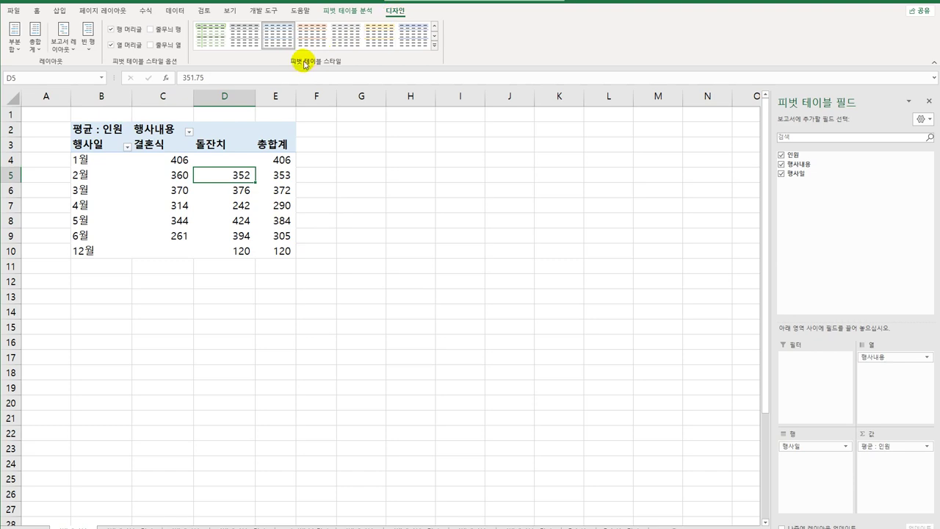
{"action": "left_click", "coordinate": [435, 47]}
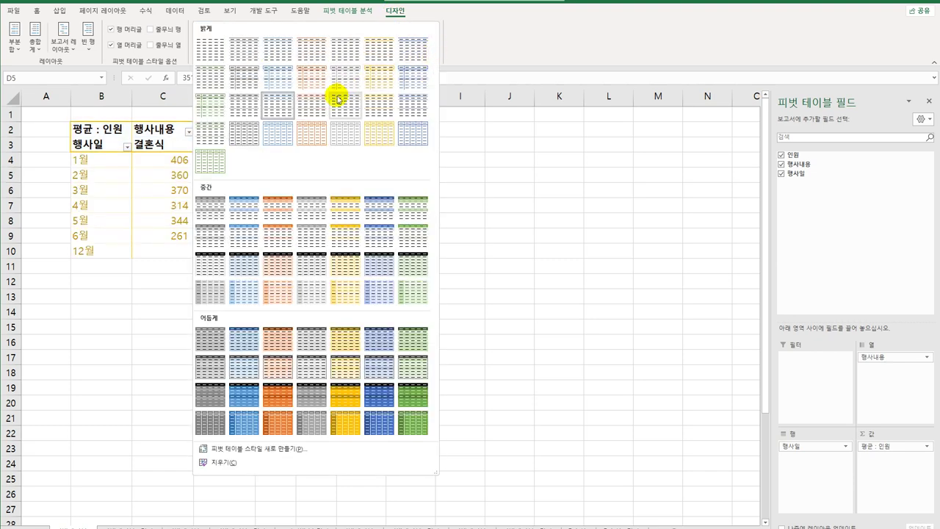
{"action": "left_click", "coordinate": [241, 109]}
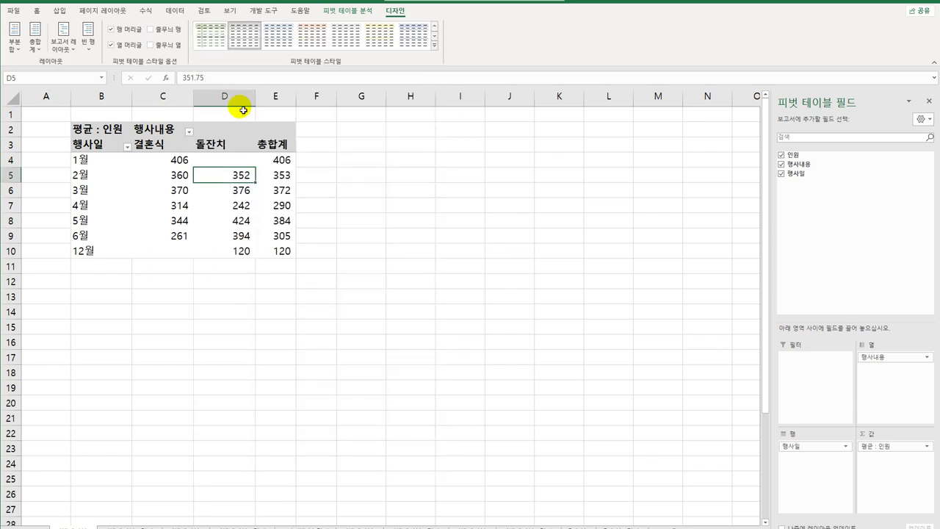
{"action": "left_click", "coordinate": [169, 47]}
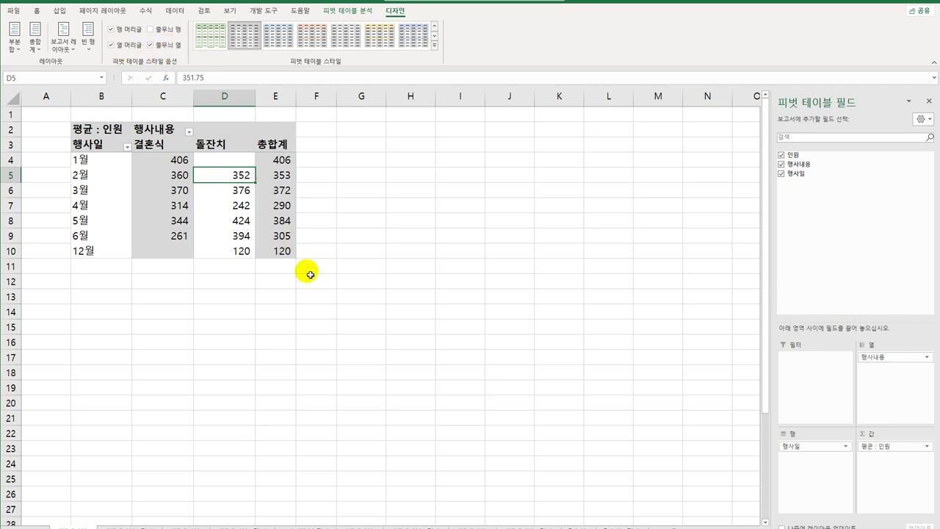
{"action": "left_click", "coordinate": [320, 308]}
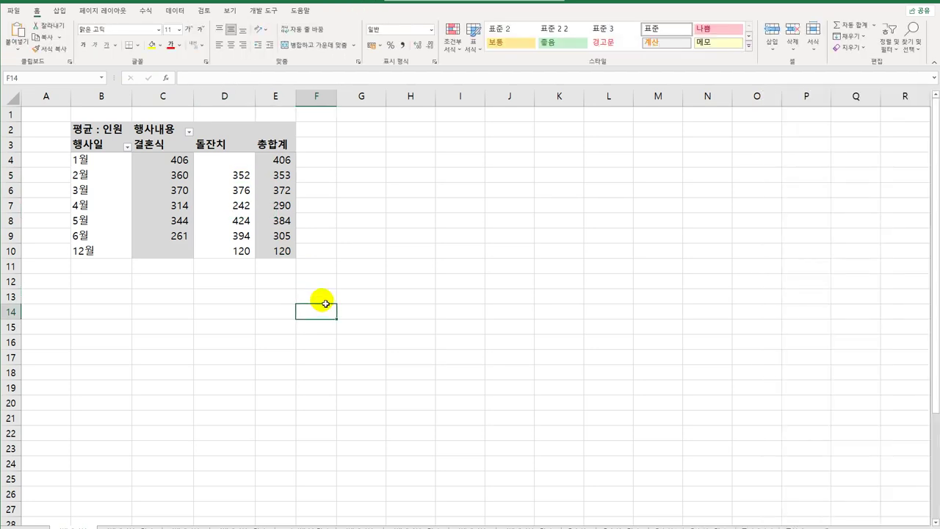
Compare the finished PivotTable with the one on the adjacent worksheet
{"action": "left_click", "coordinate": [119, 523]}
{"action": "key", "text": "ctrl+Page_Up"}
{"action": "key", "text": "ctrl+Page_Down"}
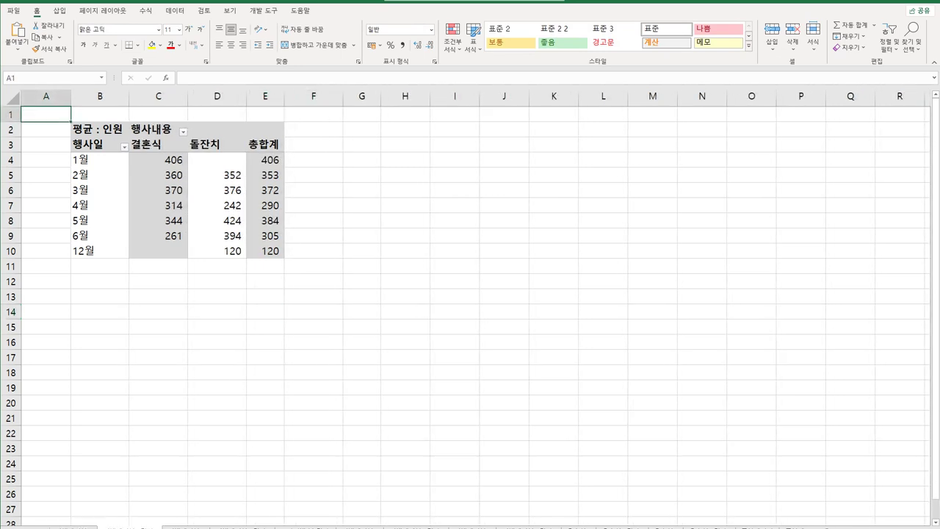
{"action": "key", "text": "ctrl+Page_Up"}
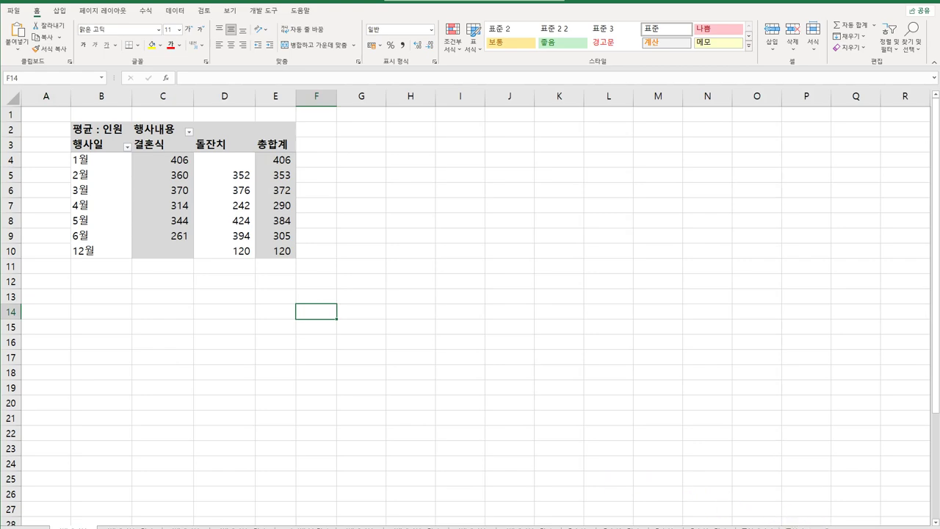
Add a blank worksheet and start a PivotTable at its cell B2 using an external data source (외부 데이터 원본 사용)
{"action": "key", "text": "ctrl+Page_Down"}
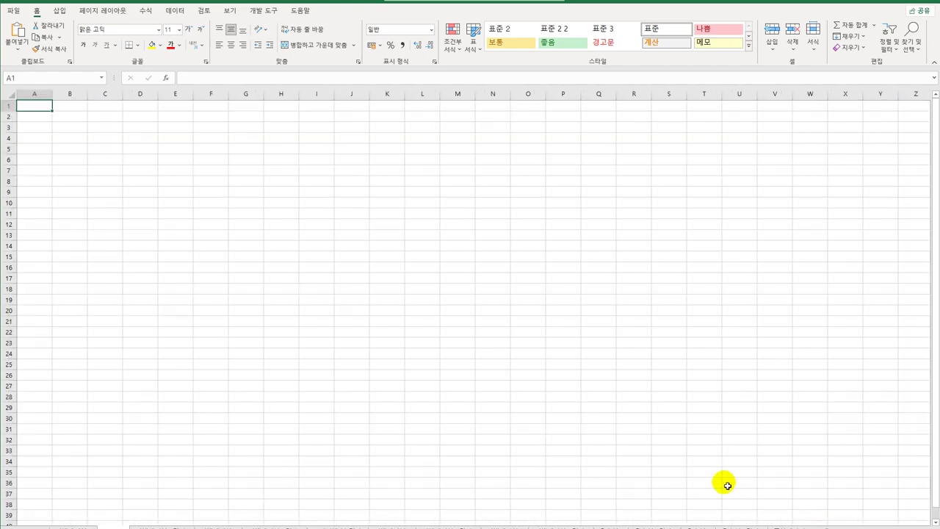
{"action": "scroll", "coordinate": [470, 309], "scroll_direction": "up", "scroll_amount": 4}
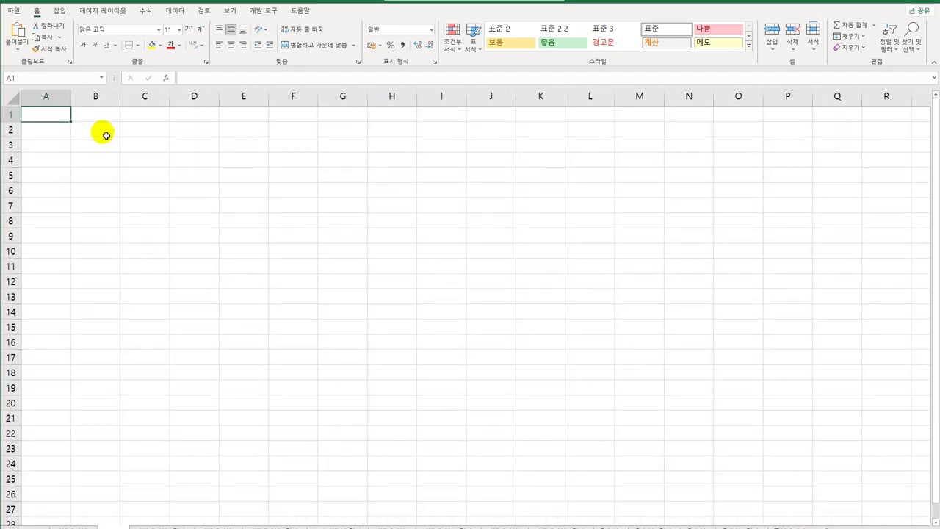
{"action": "left_click", "coordinate": [107, 133]}
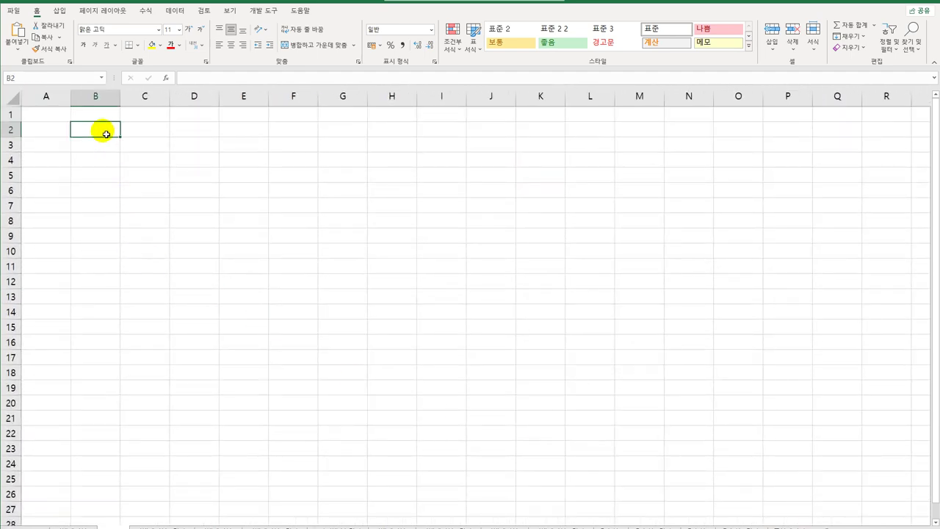
{"action": "left_click", "coordinate": [59, 12]}
{"action": "left_click", "coordinate": [13, 42]}
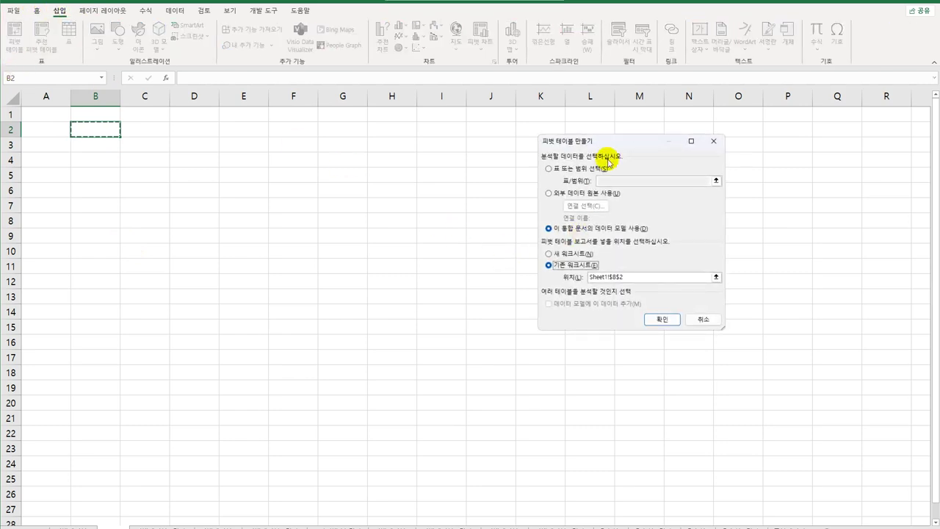
{"action": "left_click_drag", "start_coordinate": [605, 145], "coordinate": [388, 147]}
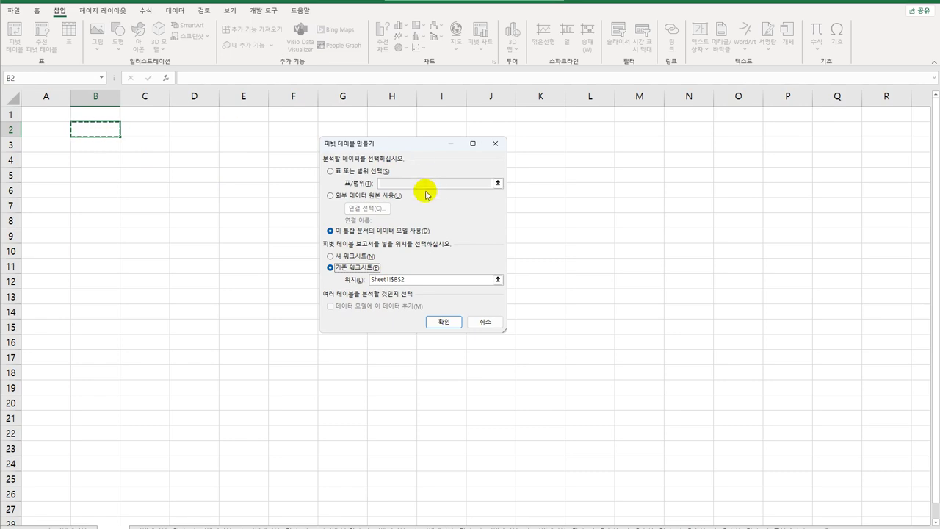
{"action": "left_click", "coordinate": [330, 196]}
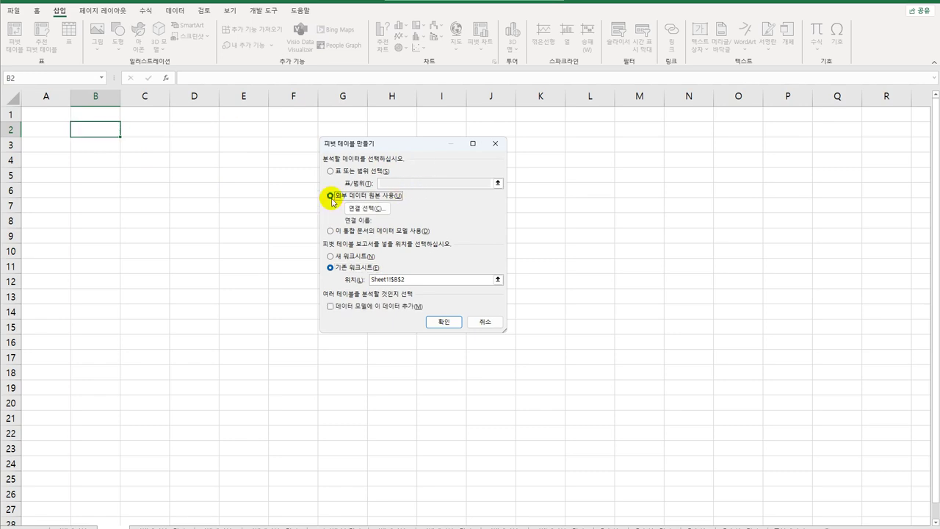
Connect to the Access file 행사 in C:\컴활1급(상시)\스프레드시트\이론 and create the PivotTable on the existing worksheet
{"action": "left_click", "coordinate": [384, 214]}
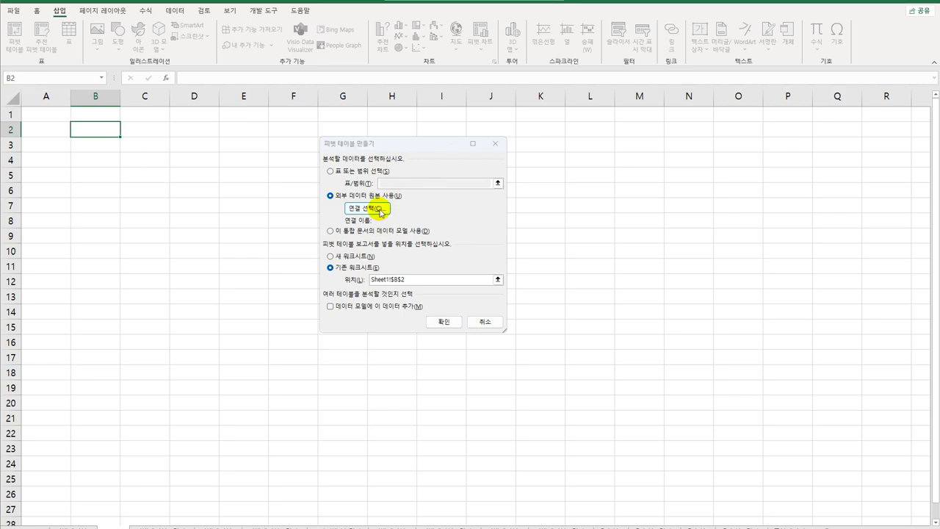
{"action": "left_click", "coordinate": [321, 345]}
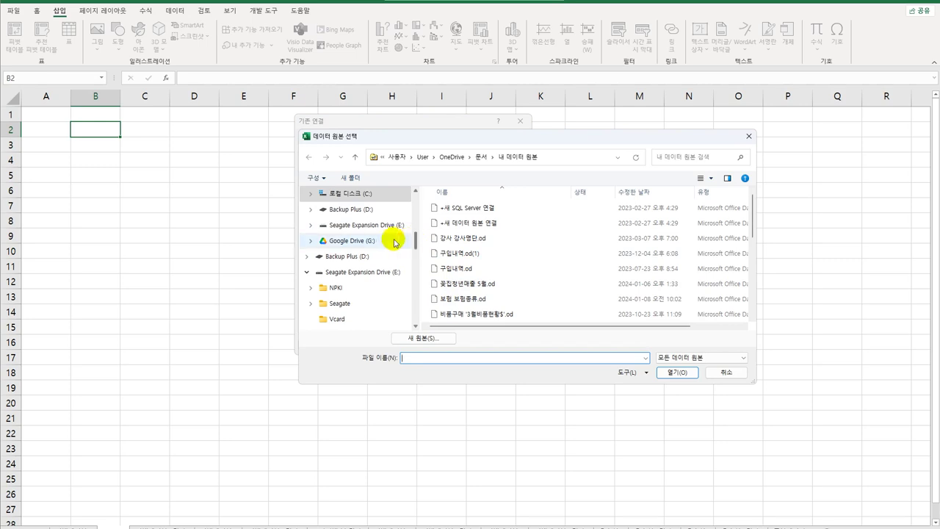
{"action": "left_click", "coordinate": [374, 197]}
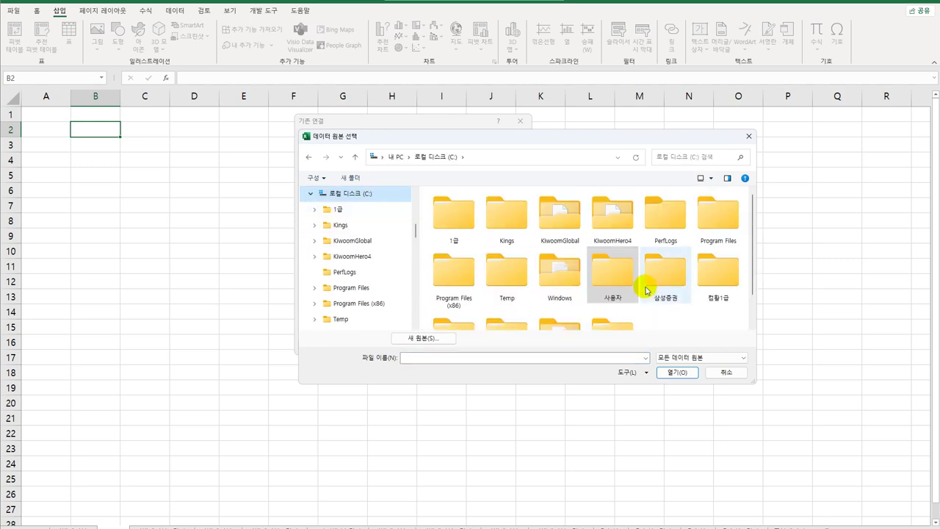
{"action": "scroll", "coordinate": [679, 316], "scroll_direction": "down", "scroll_amount": 1}
{"action": "double_click", "coordinate": [514, 312]}
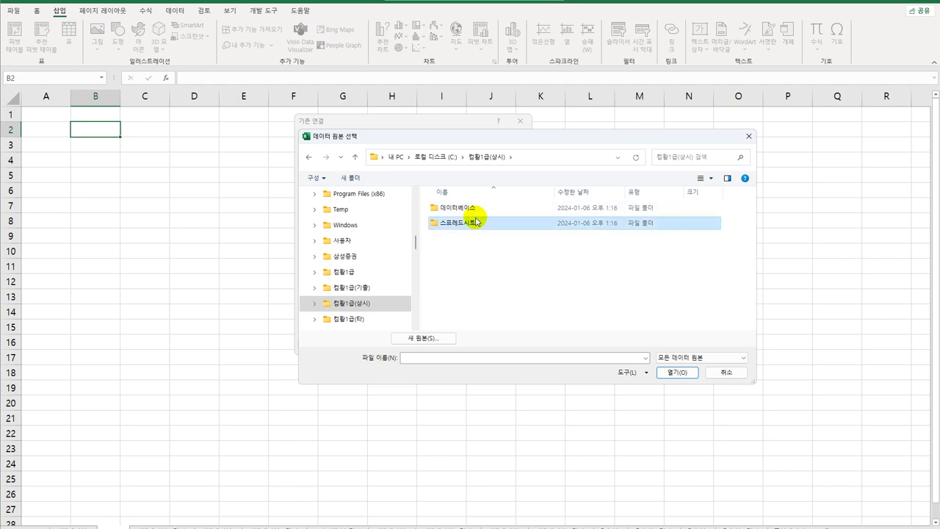
{"action": "double_click", "coordinate": [476, 222]}
{"action": "double_click", "coordinate": [472, 238]}
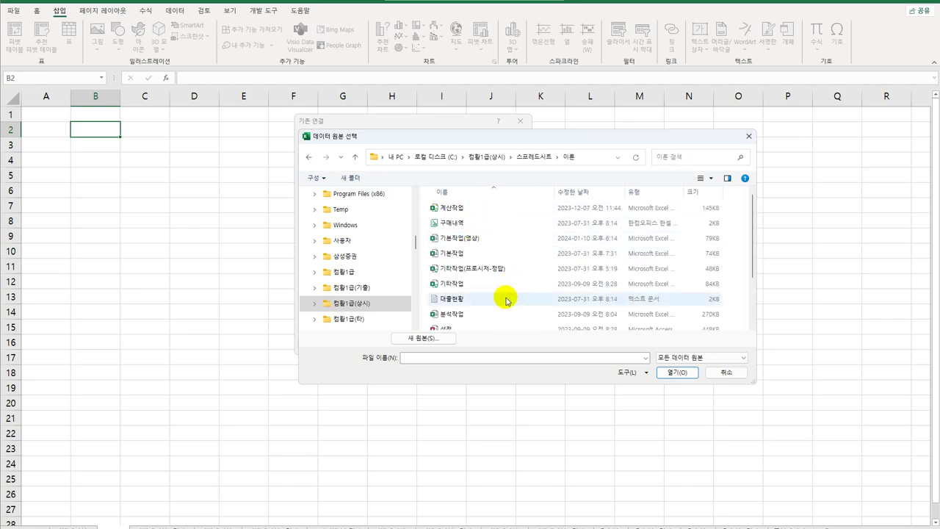
{"action": "scroll", "coordinate": [503, 296], "scroll_direction": "down", "scroll_amount": 2}
{"action": "left_click", "coordinate": [485, 322]}
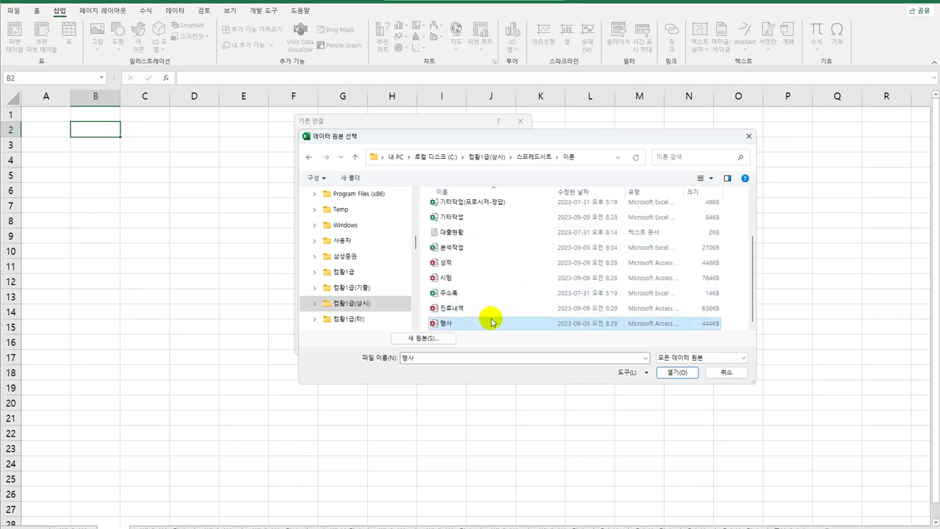
{"action": "left_click", "coordinate": [679, 374]}
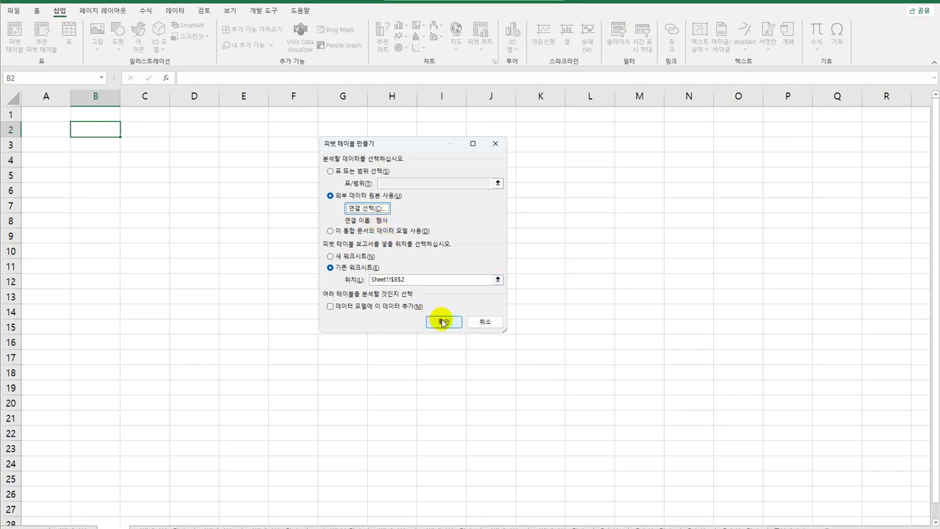
{"action": "left_click", "coordinate": [443, 323]}
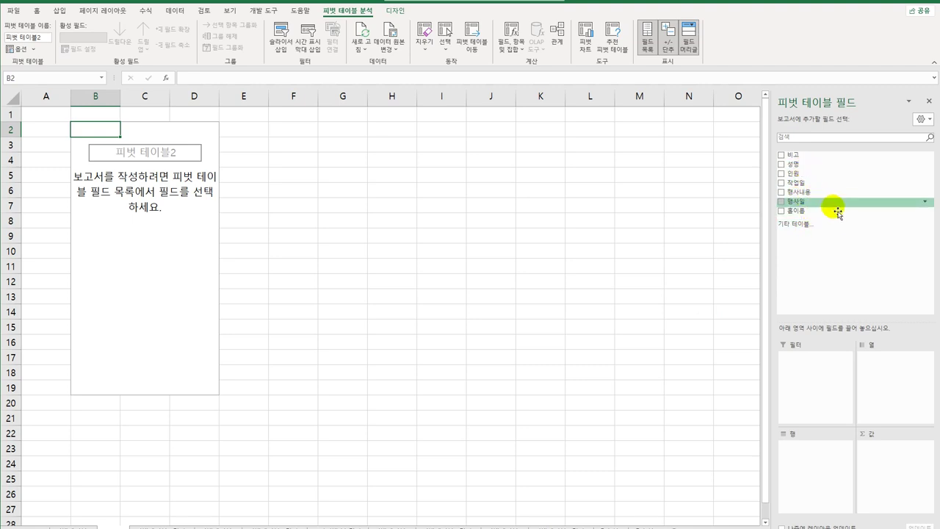
Put 행사일 in the PivotTable's rows, 행사내용 in its columns and 인원 in its values
{"action": "left_click_drag", "start_coordinate": [819, 209], "coordinate": [835, 458]}
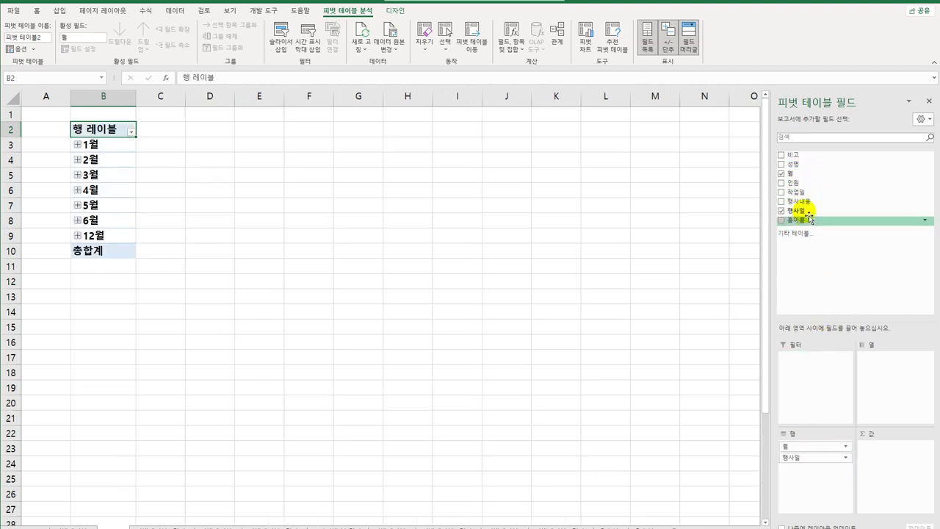
{"action": "left_click_drag", "start_coordinate": [890, 360], "coordinate": [889, 359]}
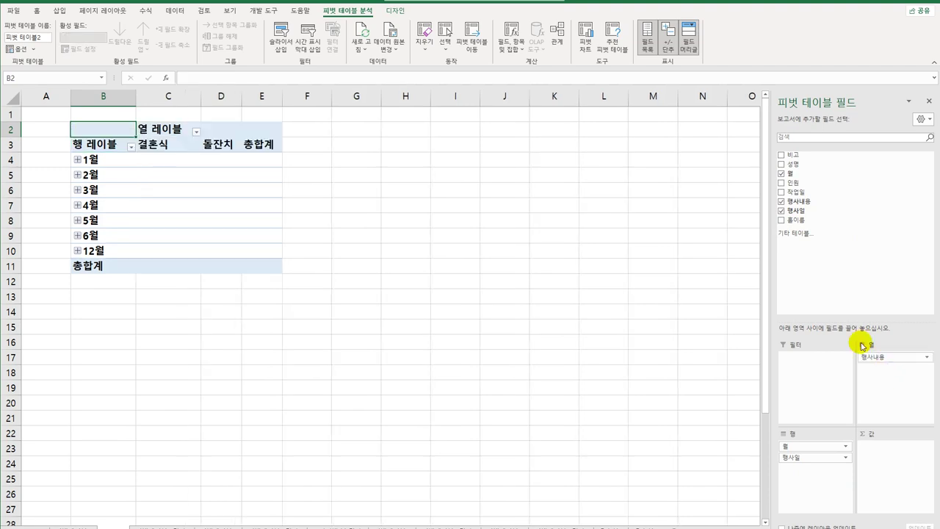
{"action": "left_click_drag", "start_coordinate": [791, 182], "coordinate": [882, 458]}
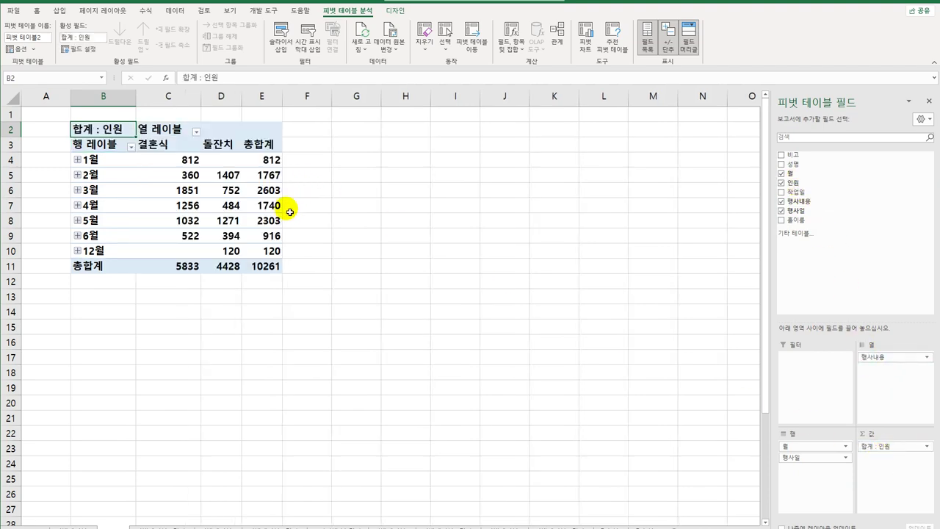
Change the PivotTable's report layout to outline form (개요 형식으로 표시)
{"action": "left_click", "coordinate": [391, 10]}
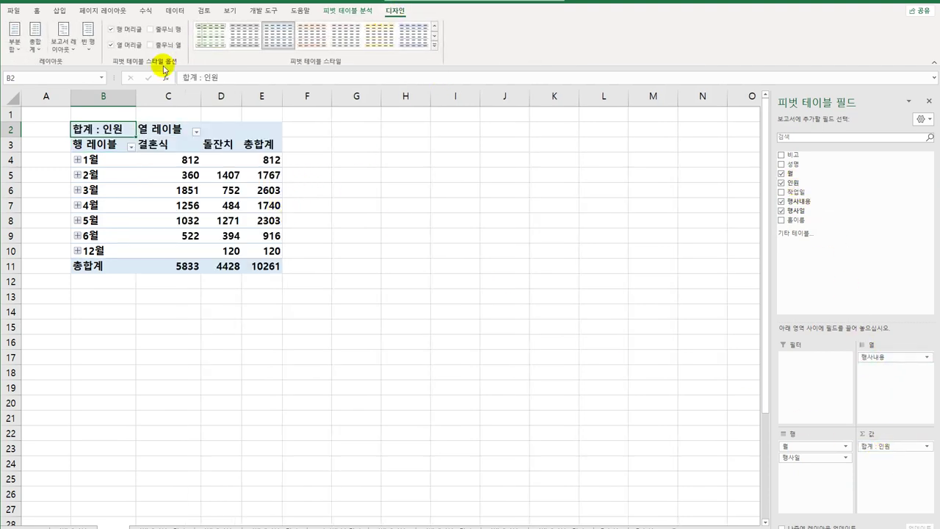
{"action": "left_click", "coordinate": [64, 40]}
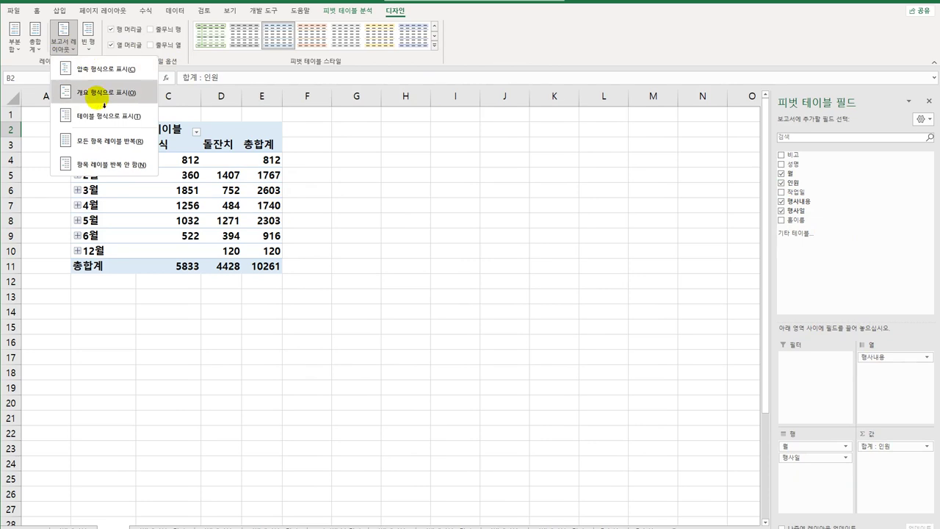
{"action": "left_click", "coordinate": [103, 93]}
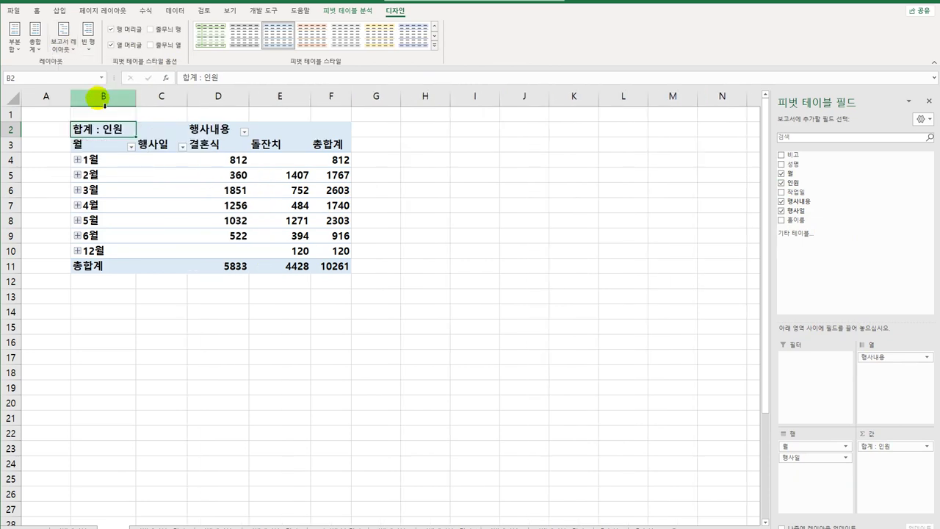
Group the 행사일 dates by month (월) only and enable grand totals for rows only (행의 총합계만 설정)
{"action": "right_click", "coordinate": [103, 161]}
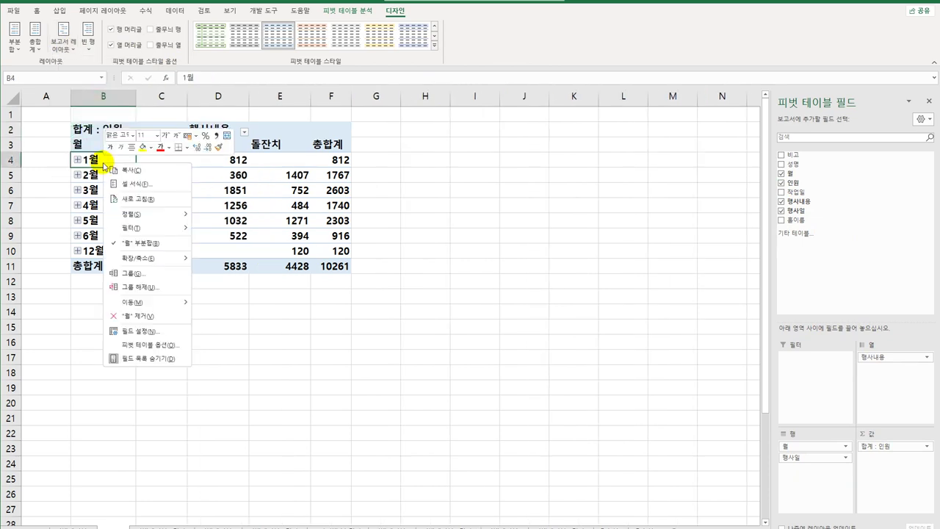
{"action": "left_click", "coordinate": [146, 273]}
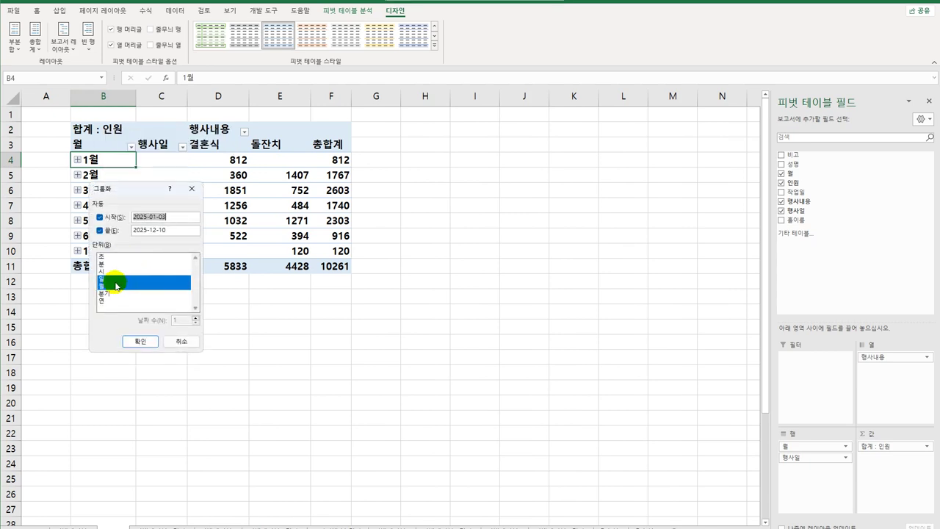
{"action": "left_click", "coordinate": [112, 278]}
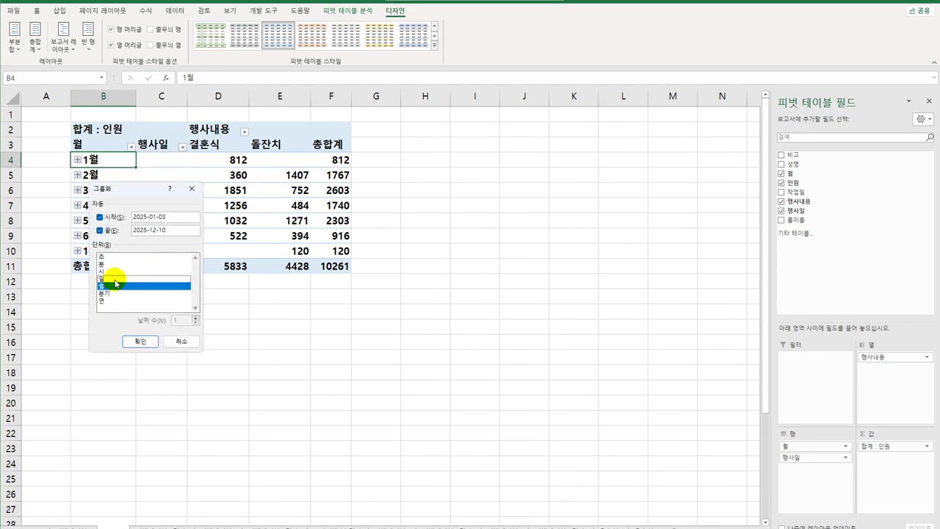
{"action": "left_click", "coordinate": [130, 342]}
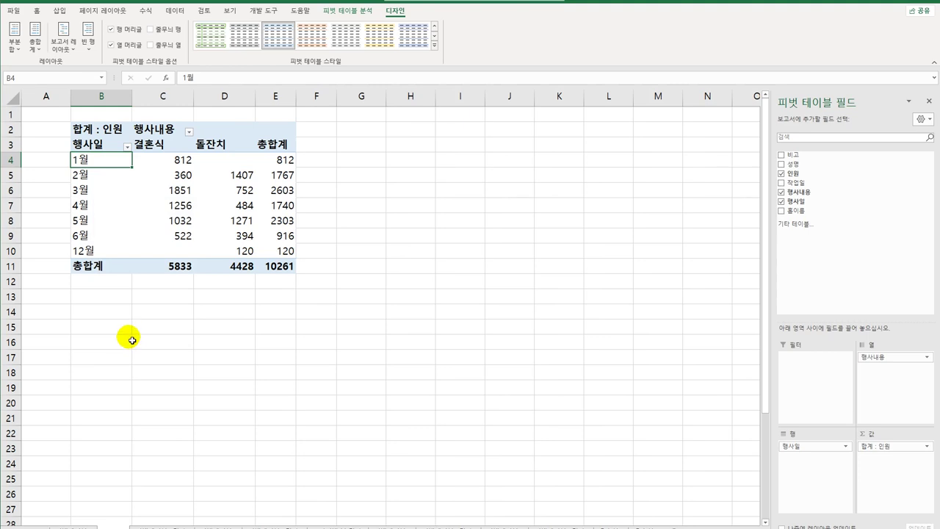
{"action": "left_click", "coordinate": [36, 44]}
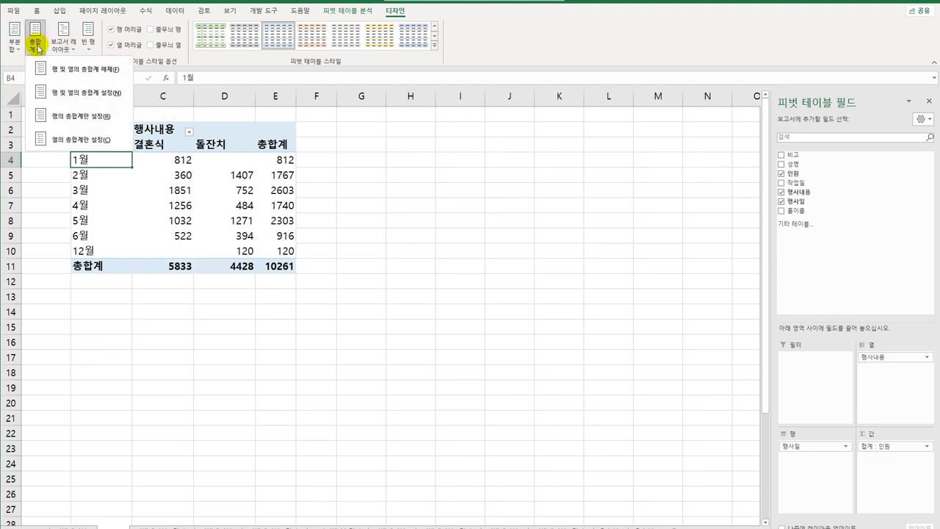
{"action": "left_click", "coordinate": [54, 125]}
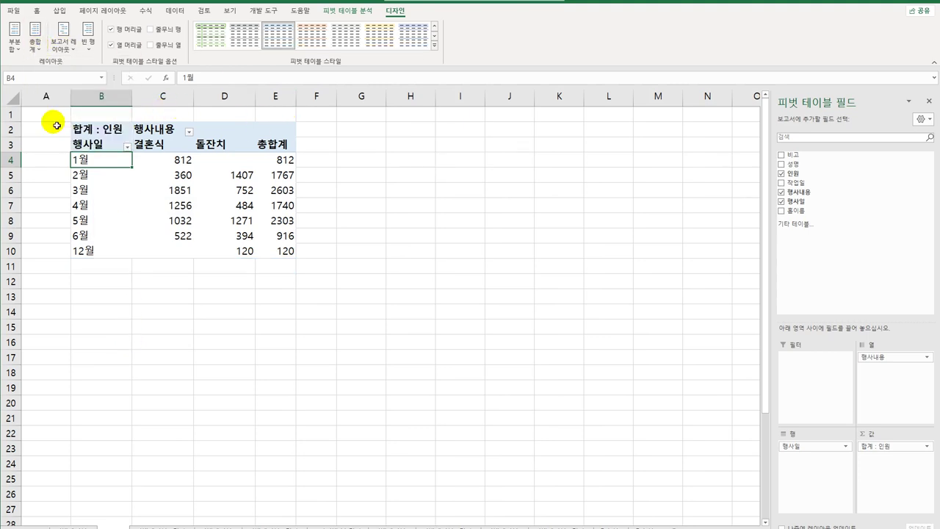
Summarize the 인원 value field by average (평균) and give it the number (숫자) format
{"action": "left_click", "coordinate": [96, 133]}
{"action": "right_click", "coordinate": [96, 134]}
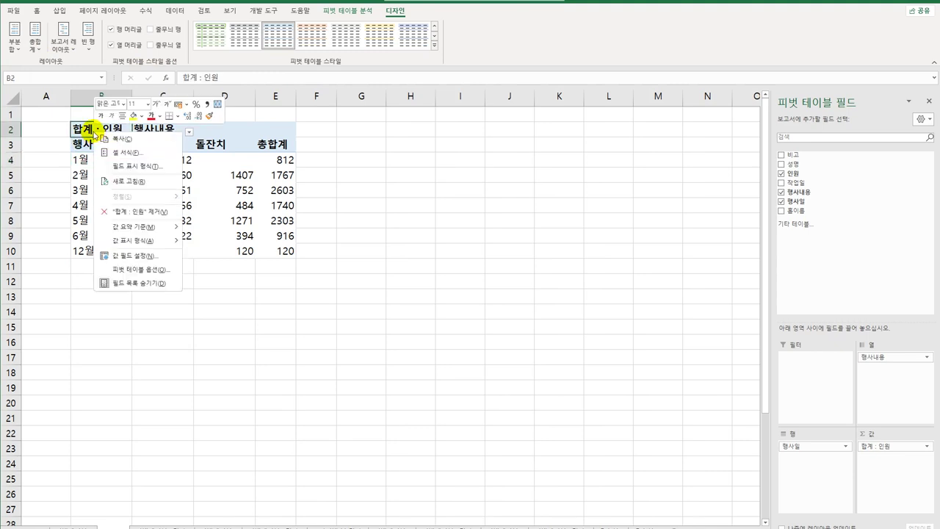
{"action": "left_click", "coordinate": [153, 257]}
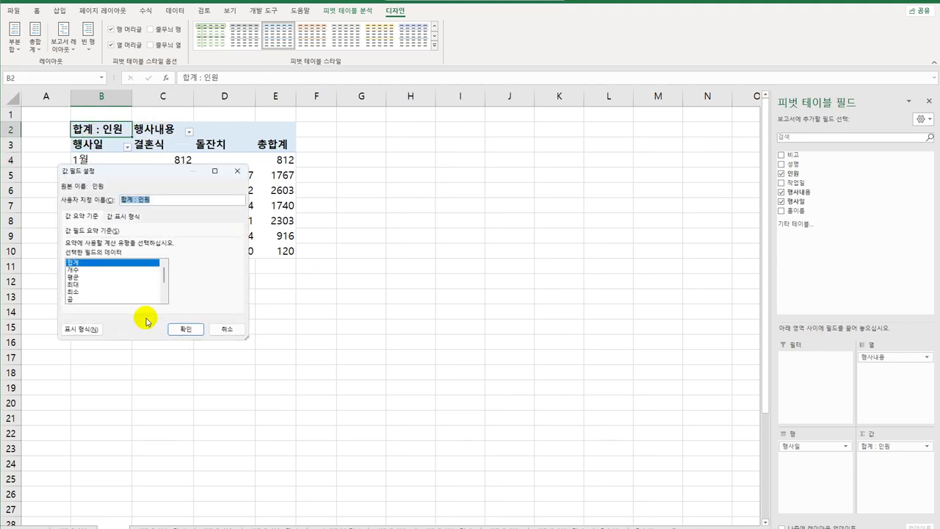
{"action": "left_click", "coordinate": [75, 277]}
{"action": "left_click", "coordinate": [86, 330]}
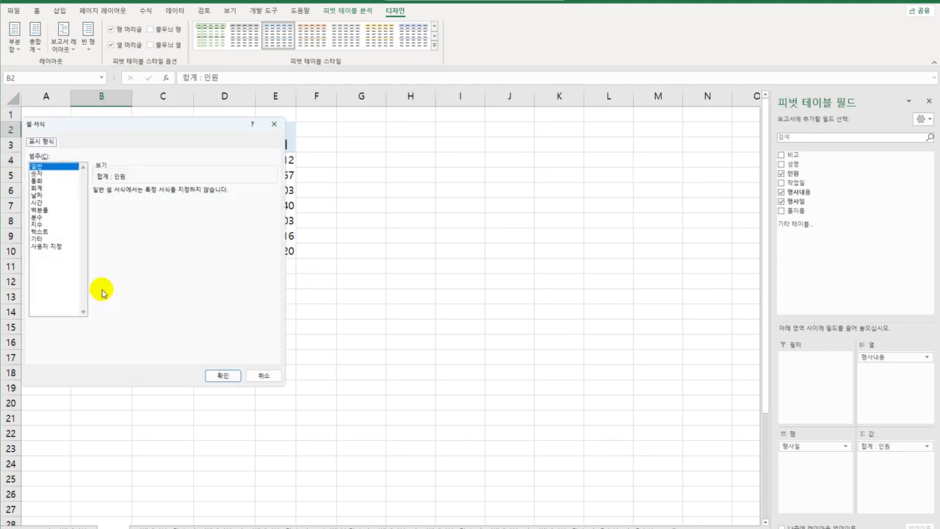
{"action": "left_click", "coordinate": [54, 173]}
{"action": "left_click", "coordinate": [223, 377]}
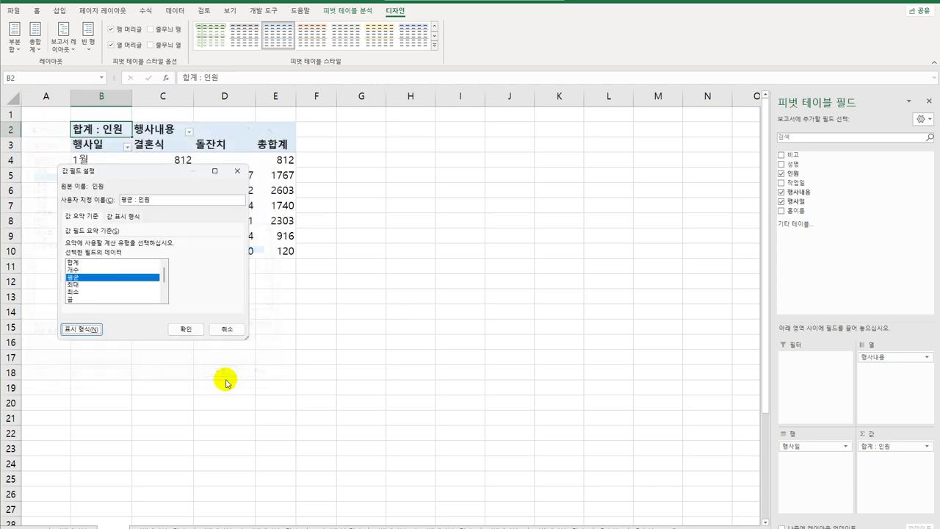
{"action": "left_click", "coordinate": [189, 330]}
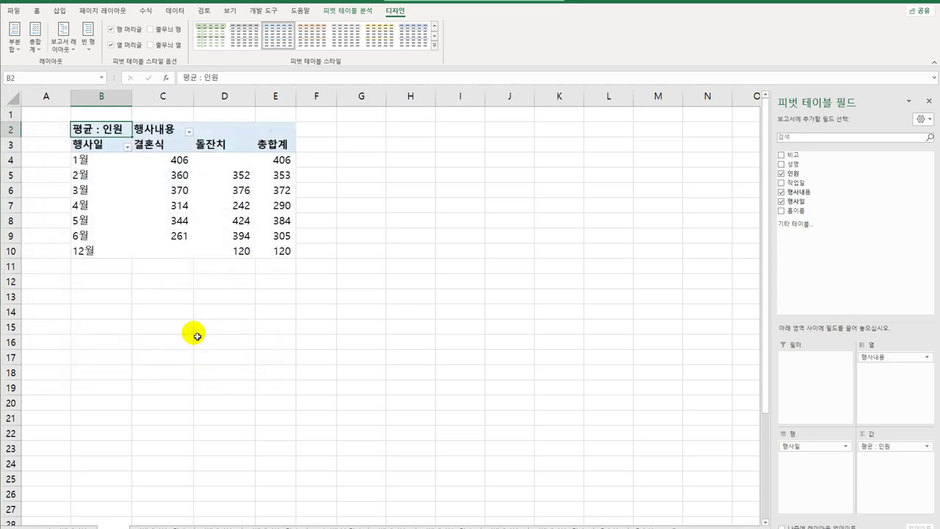
Apply the light grey style 피벗 스타일 밝게 15 and turn on banded columns (줄무늬 열)
{"action": "left_click", "coordinate": [434, 46]}
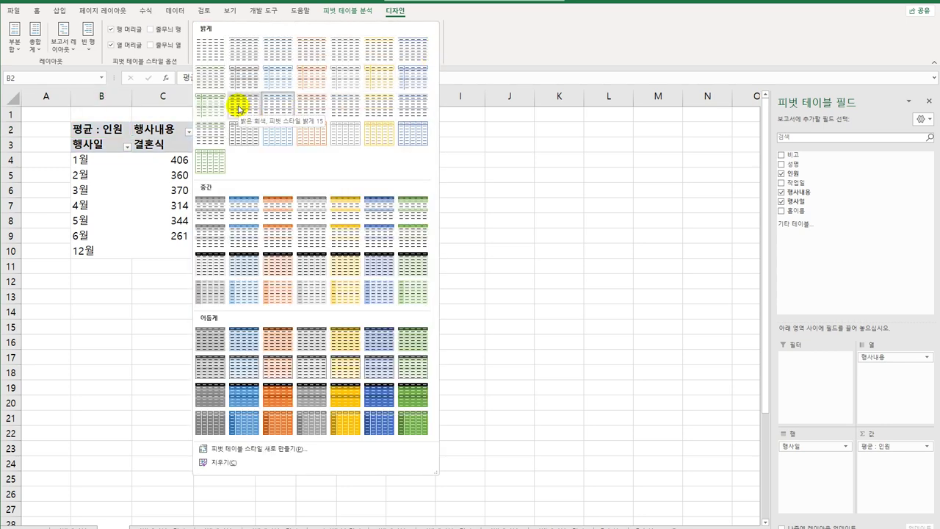
{"action": "left_click", "coordinate": [238, 106]}
{"action": "left_click", "coordinate": [177, 46]}
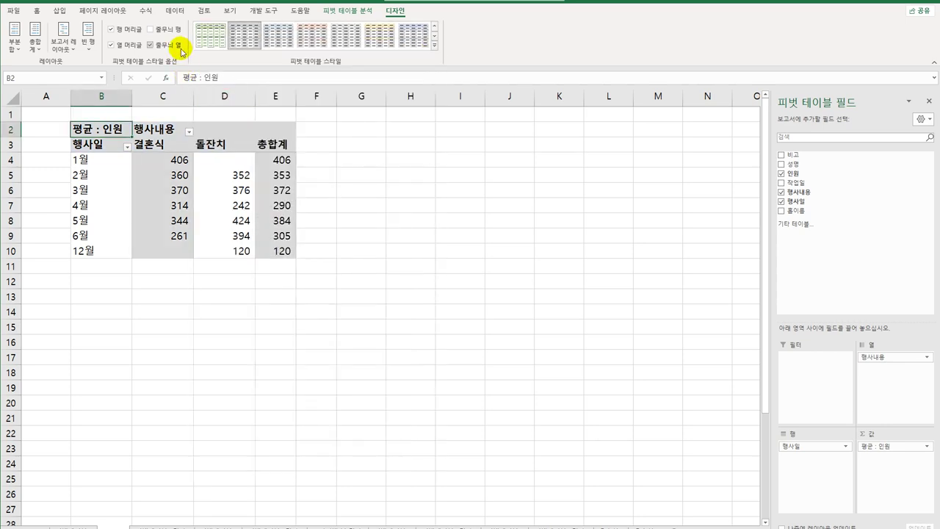
{"action": "left_click", "coordinate": [363, 281]}
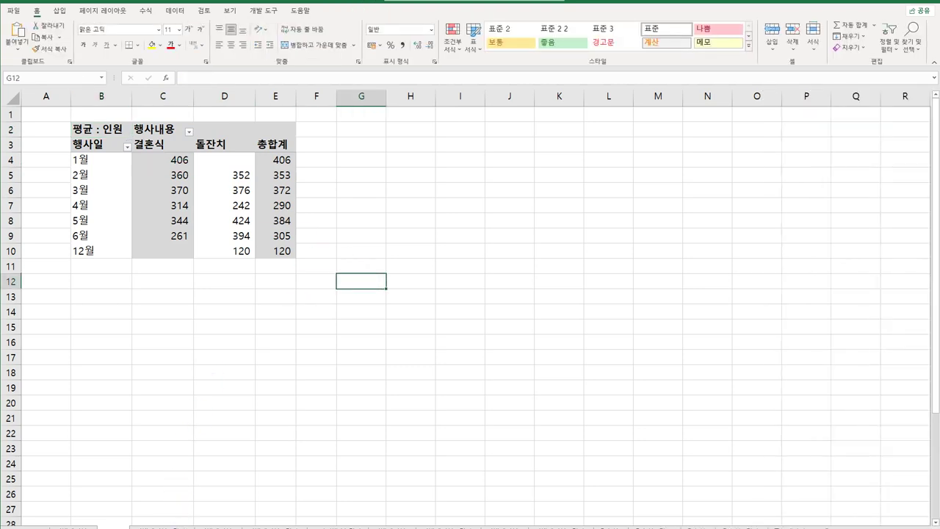
Compare the two finished PivotTables on the adjacent worksheets and review the data import and PivotTable insertion commands
{"action": "left_click", "coordinate": [316, 312]}
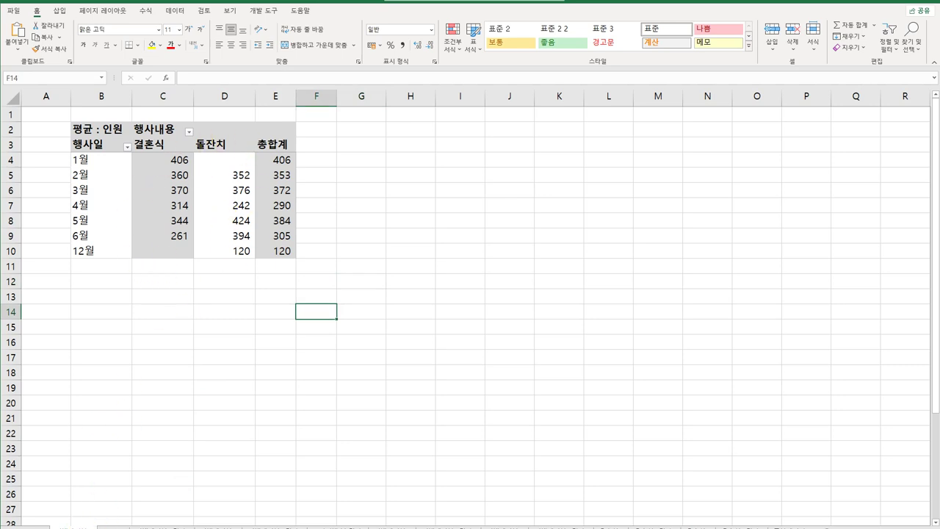
{"action": "key", "text": "Up"}
{"action": "key", "text": "Up"}
{"action": "key", "text": "Right"}
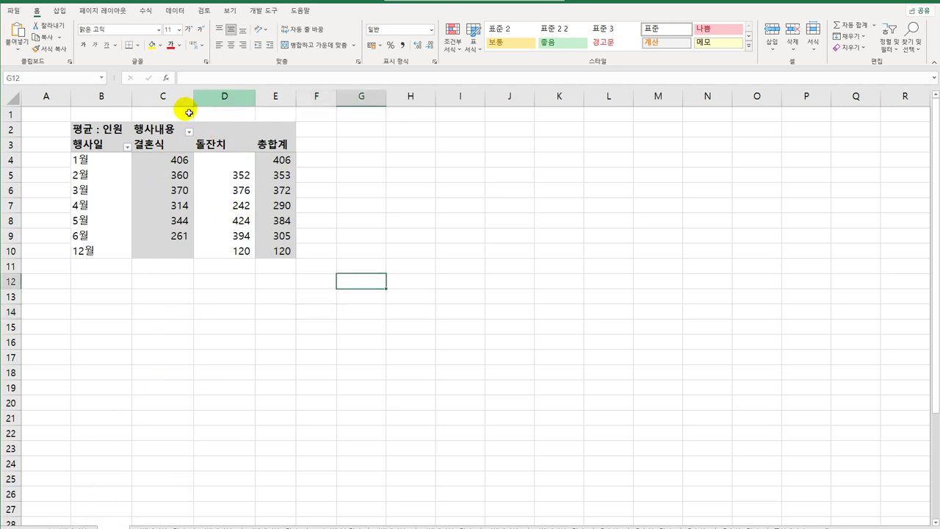
{"action": "left_click", "coordinate": [316, 311]}
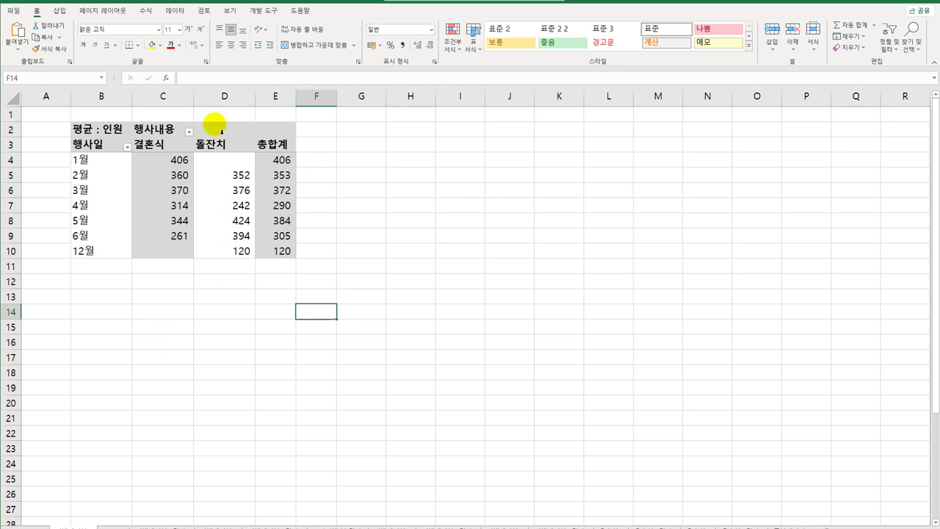
{"action": "left_click", "coordinate": [175, 10]}
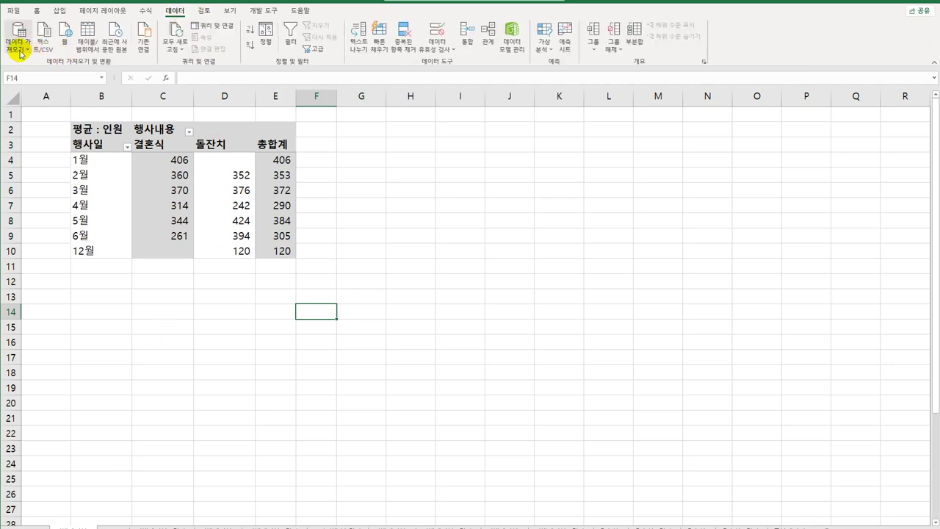
{"action": "left_click", "coordinate": [197, 312]}
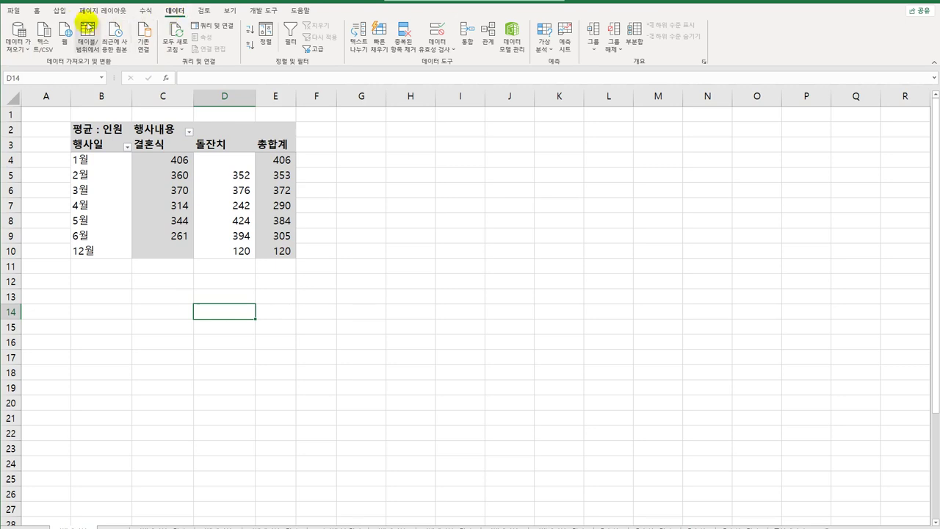
{"action": "left_click", "coordinate": [64, 15]}
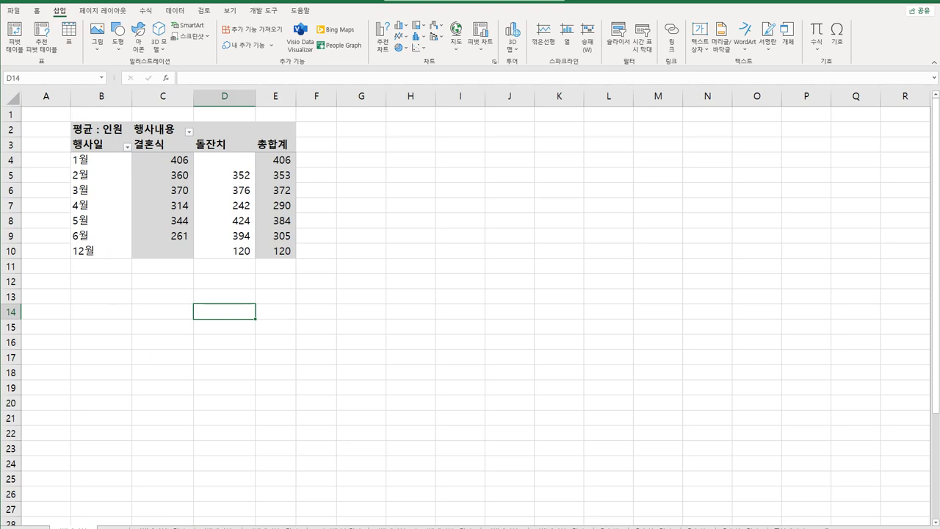
On the 피벗테이블2 worksheet, start a PivotTable at existing-sheet cell B3 using an external data source (외부 데이터 원본 사용)
{"action": "left_click", "coordinate": [217, 526]}
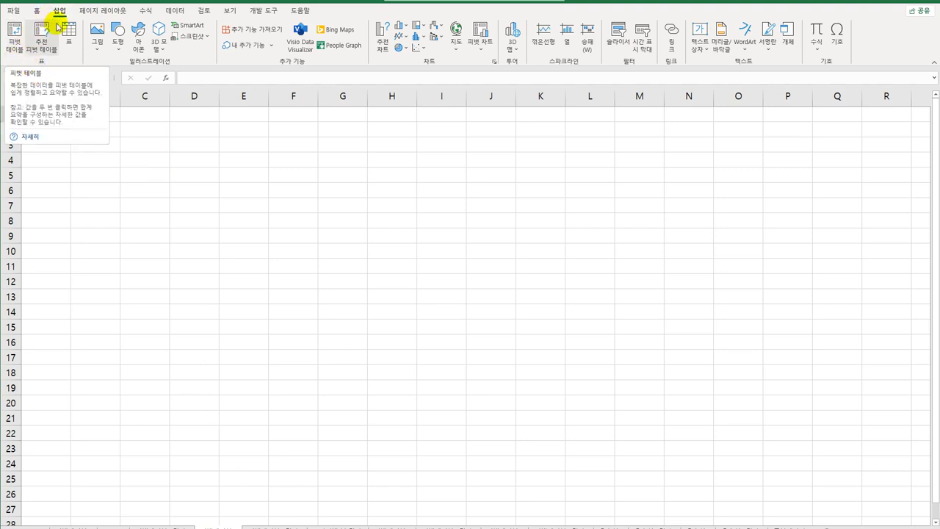
{"action": "left_click", "coordinate": [15, 42]}
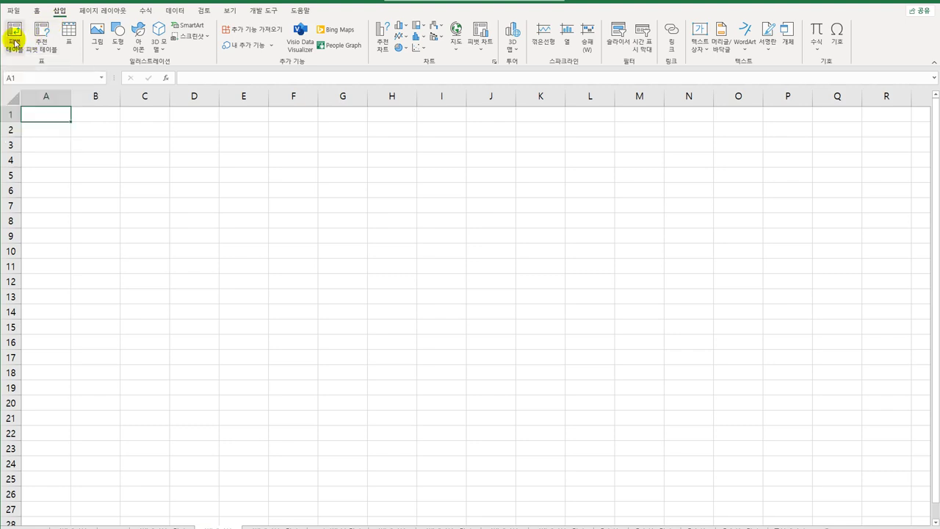
{"action": "left_click", "coordinate": [153, 255]}
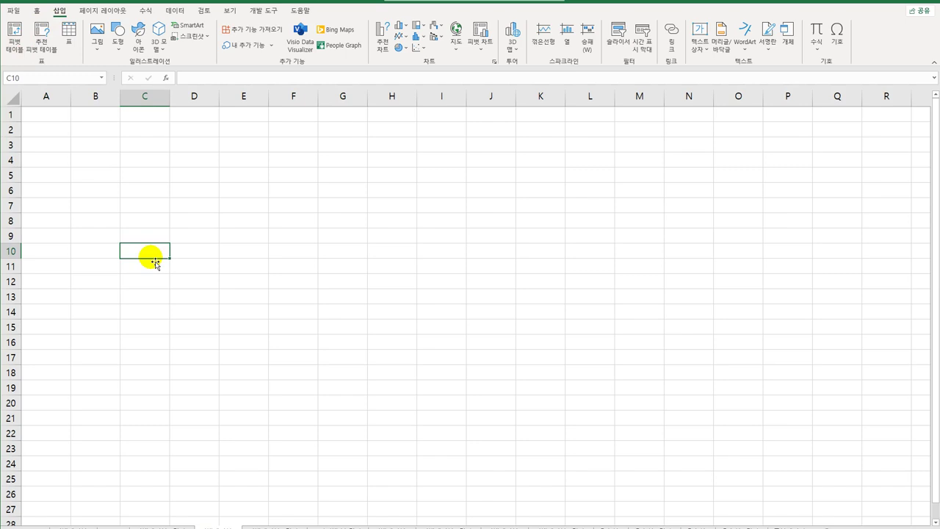
{"action": "left_click", "coordinate": [86, 148]}
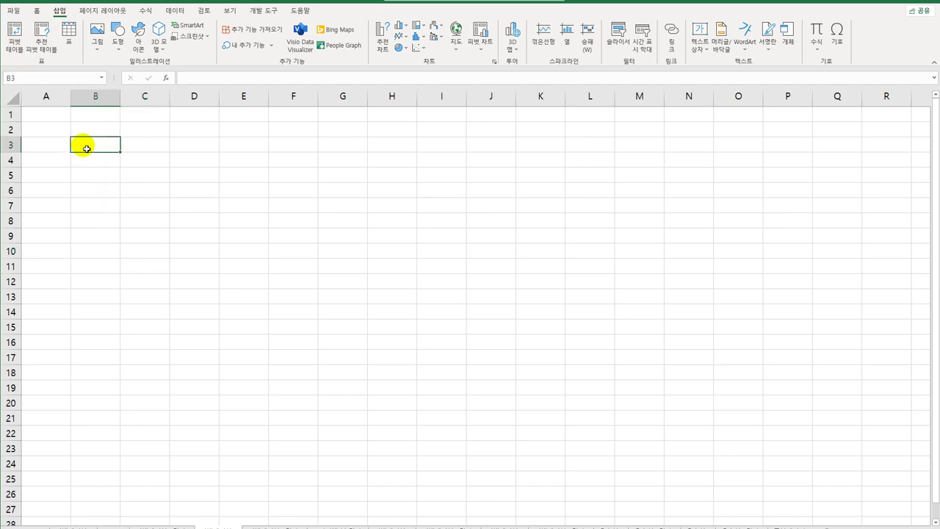
{"action": "left_click", "coordinate": [19, 40]}
{"action": "left_click", "coordinate": [356, 266]}
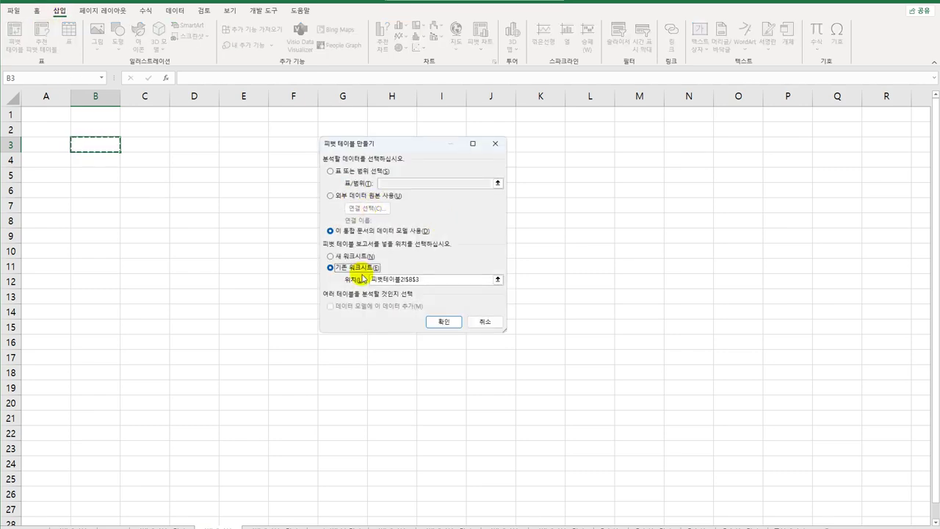
{"action": "left_click", "coordinate": [330, 195]}
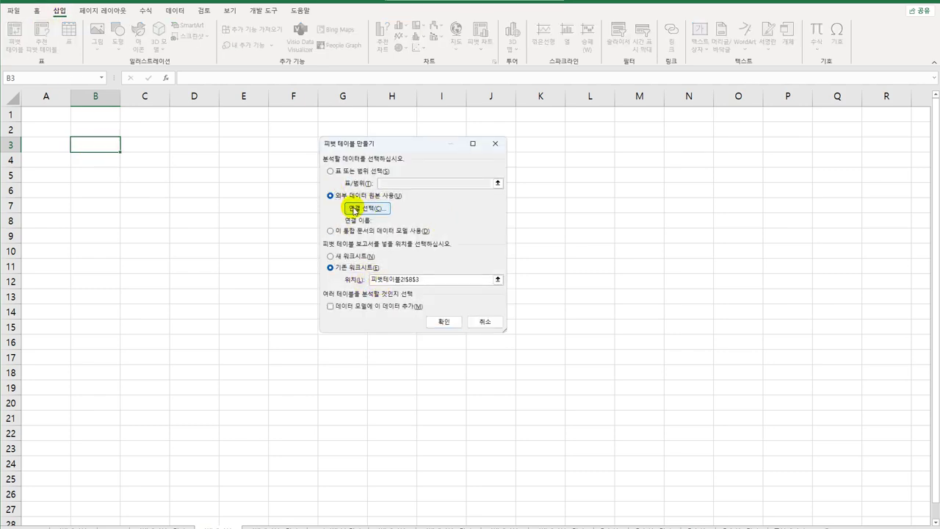
Choose the 주소록 workbook in C:\컴활1급(상시)\스프레드시트\이론 as the PivotTable's external data connection
{"action": "left_click", "coordinate": [365, 207]}
{"action": "left_click", "coordinate": [342, 344]}
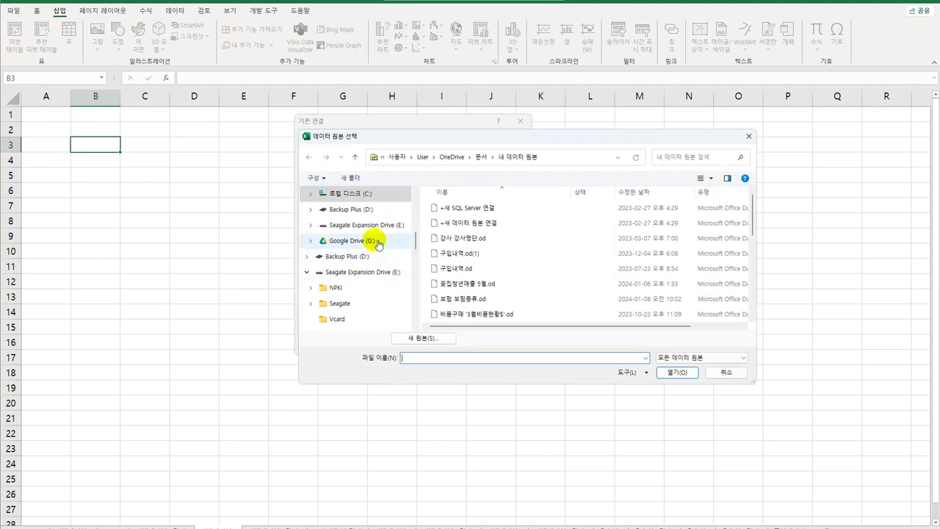
{"action": "left_click", "coordinate": [373, 195]}
{"action": "scroll", "coordinate": [675, 283], "scroll_direction": "down", "scroll_amount": 1}
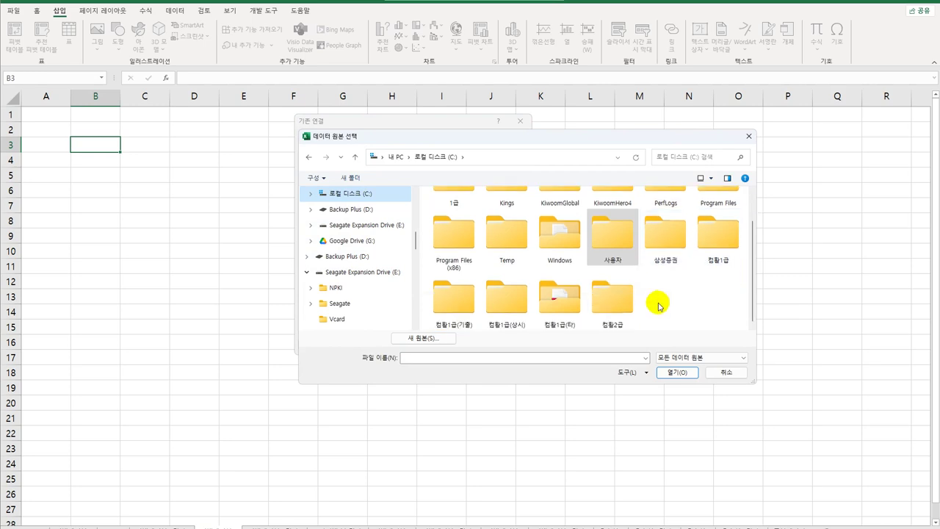
{"action": "double_click", "coordinate": [492, 312]}
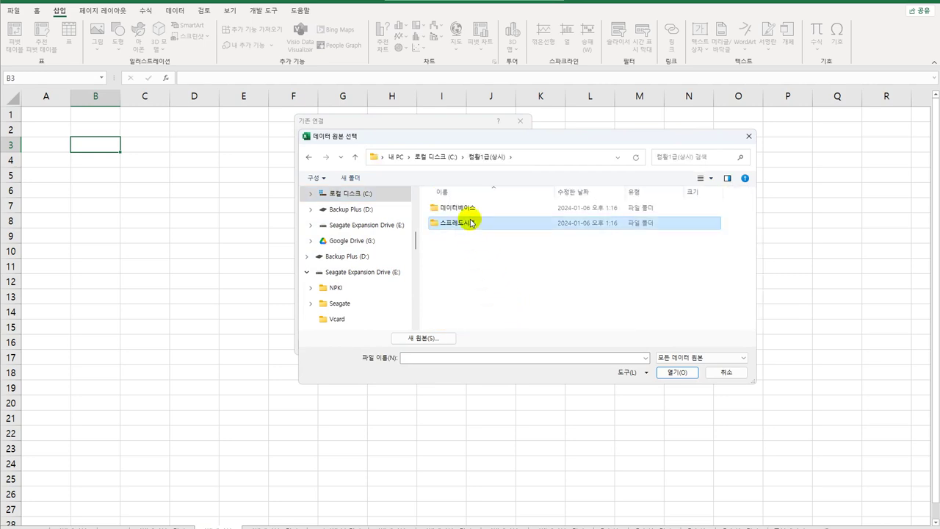
{"action": "double_click", "coordinate": [451, 223]}
{"action": "double_click", "coordinate": [457, 238]}
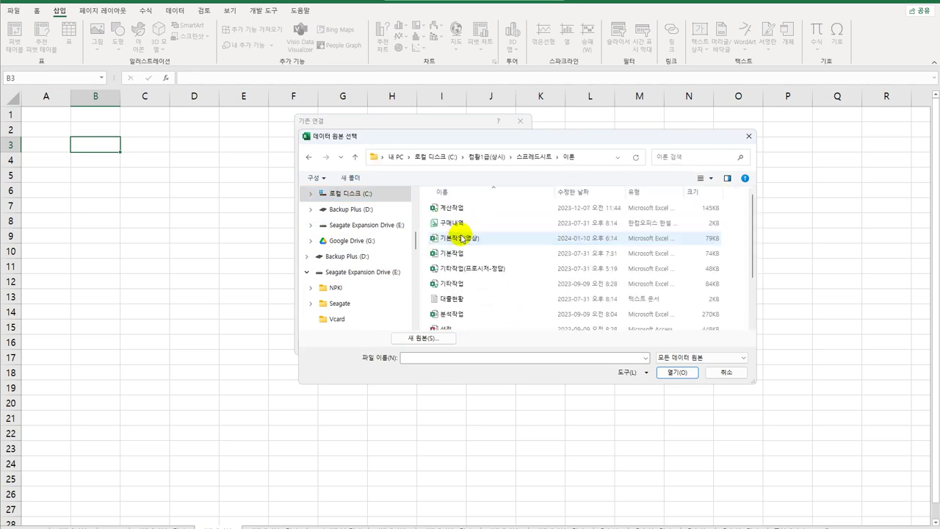
{"action": "scroll", "coordinate": [500, 301], "scroll_direction": "down", "scroll_amount": 2}
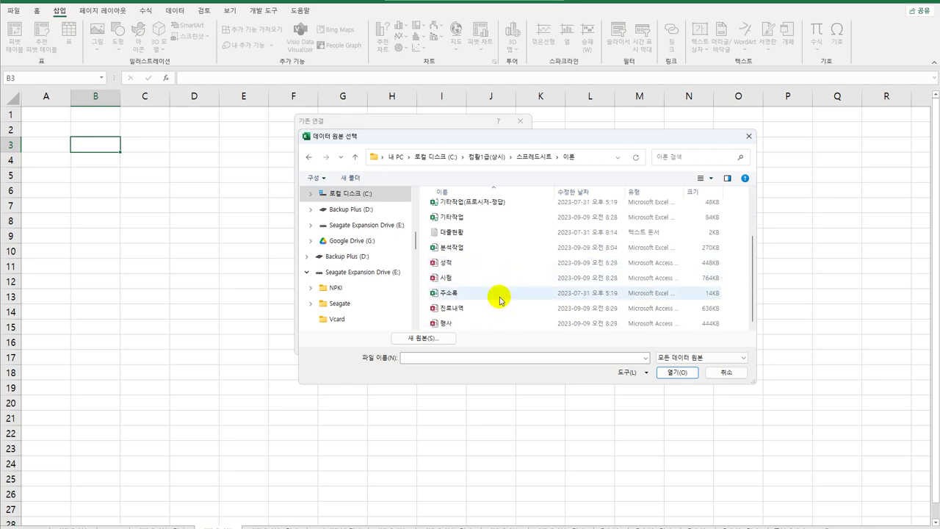
{"action": "left_click", "coordinate": [499, 300]}
{"action": "left_click", "coordinate": [681, 374]}
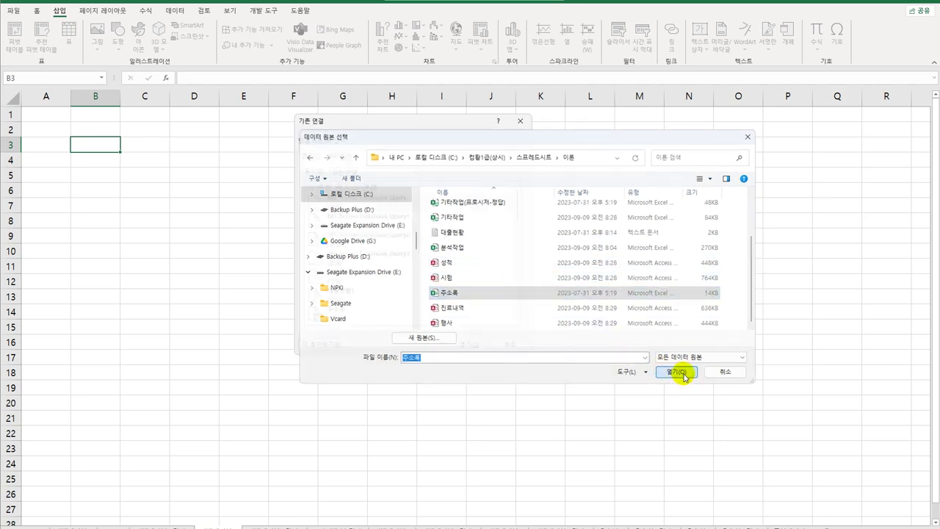
Select the 반 table as the source and create the PivotTable at cell B3 of 피벗테이블2
{"action": "left_click_drag", "start_coordinate": [682, 348], "coordinate": [595, 200]}
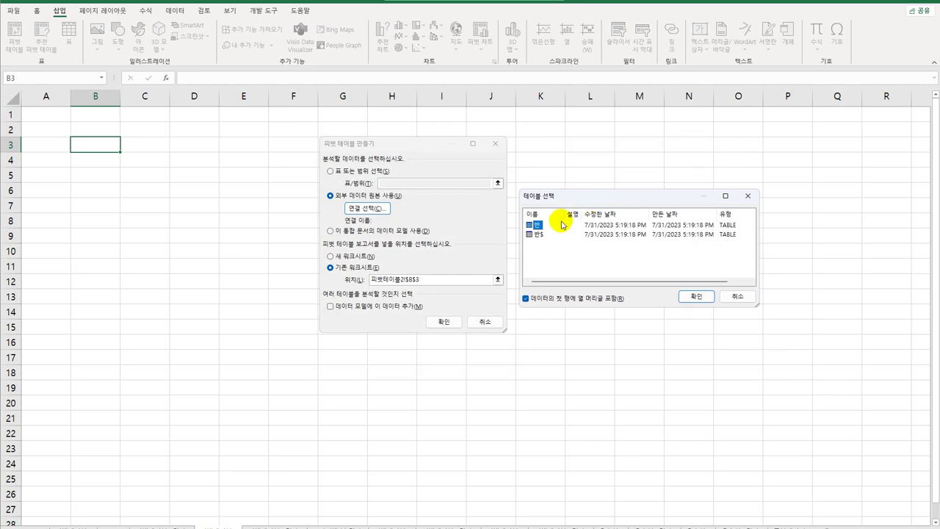
{"action": "left_click", "coordinate": [692, 301]}
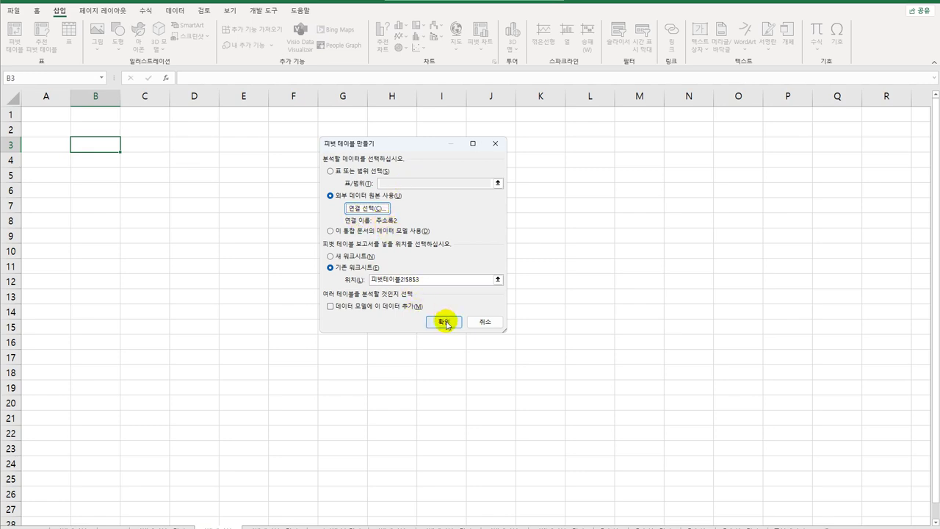
{"action": "left_click", "coordinate": [445, 323]}
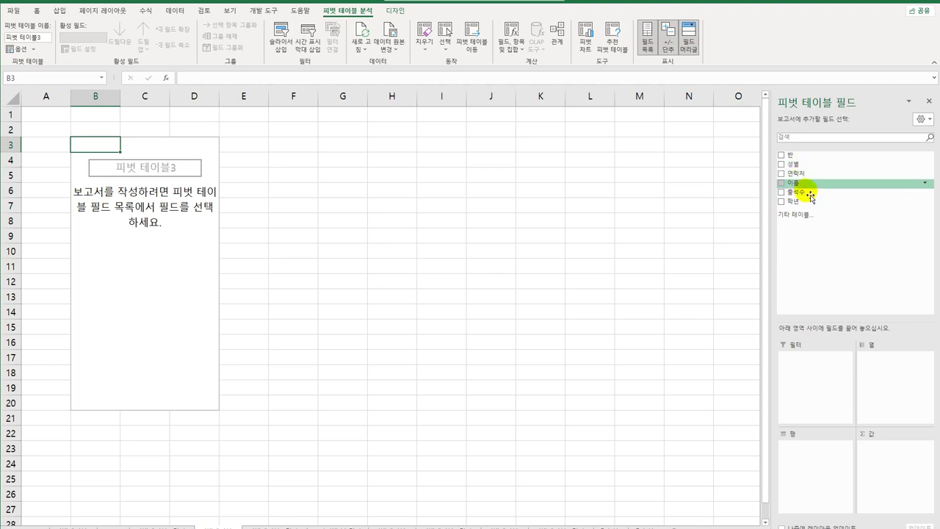
Lay out the PivotTable with 학년 and 반 as rows, 성별 as columns, and 출석수 and 이름 as values
{"action": "left_click_drag", "start_coordinate": [800, 201], "coordinate": [830, 473]}
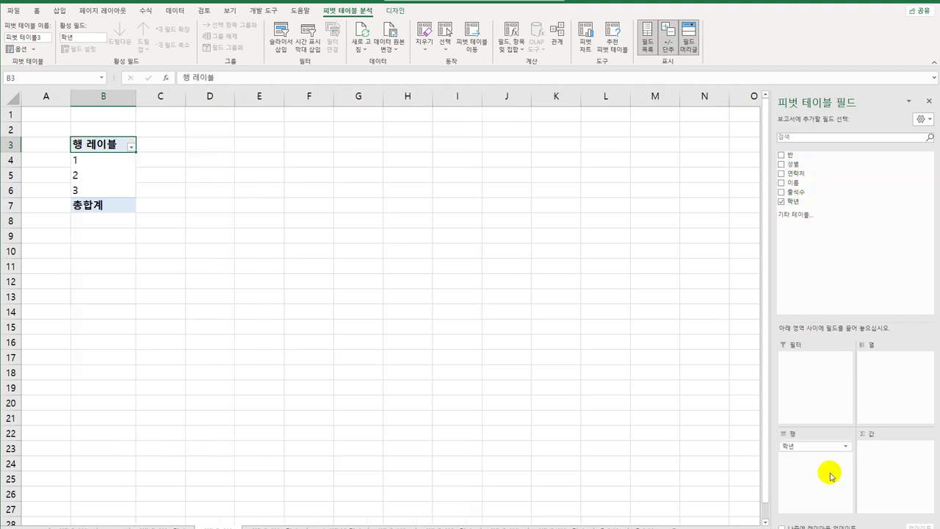
{"action": "left_click_drag", "start_coordinate": [804, 169], "coordinate": [894, 387]}
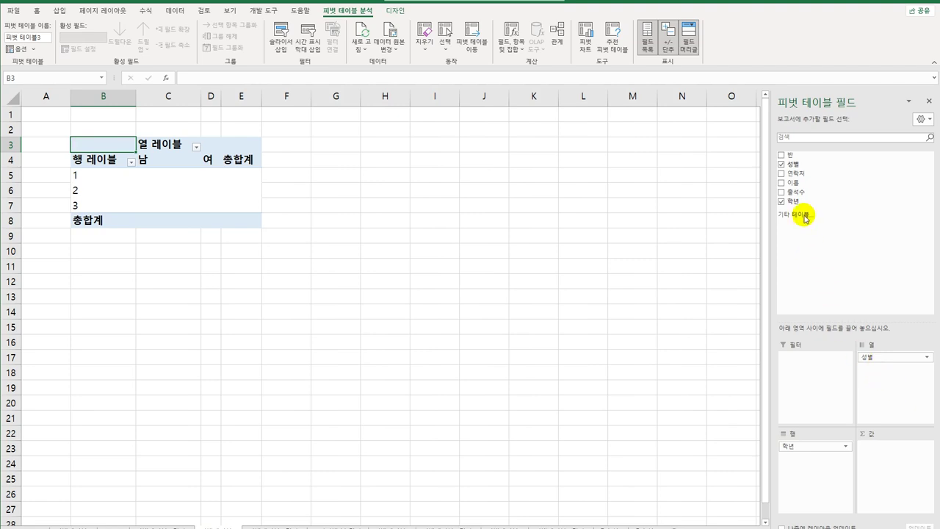
{"action": "left_click_drag", "start_coordinate": [792, 154], "coordinate": [801, 488]}
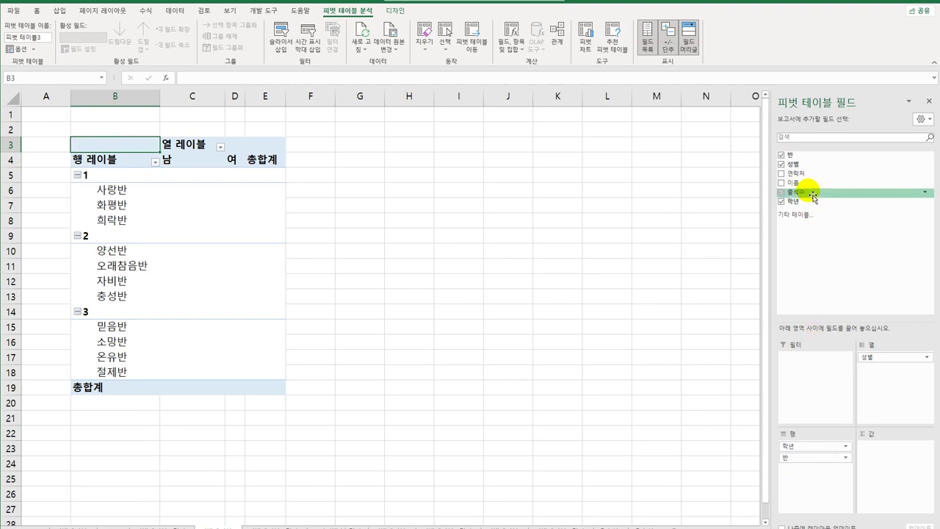
{"action": "left_click_drag", "start_coordinate": [807, 191], "coordinate": [896, 470]}
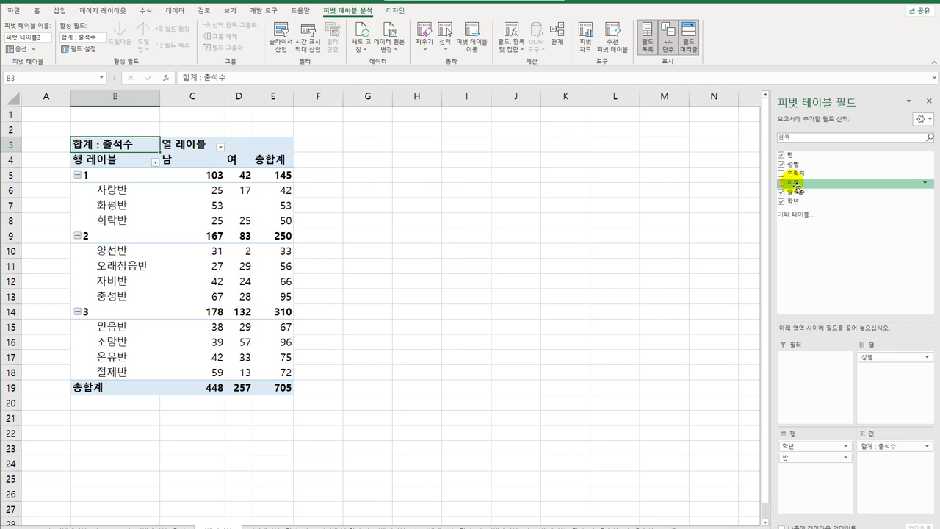
{"action": "left_click_drag", "start_coordinate": [797, 189], "coordinate": [897, 475]}
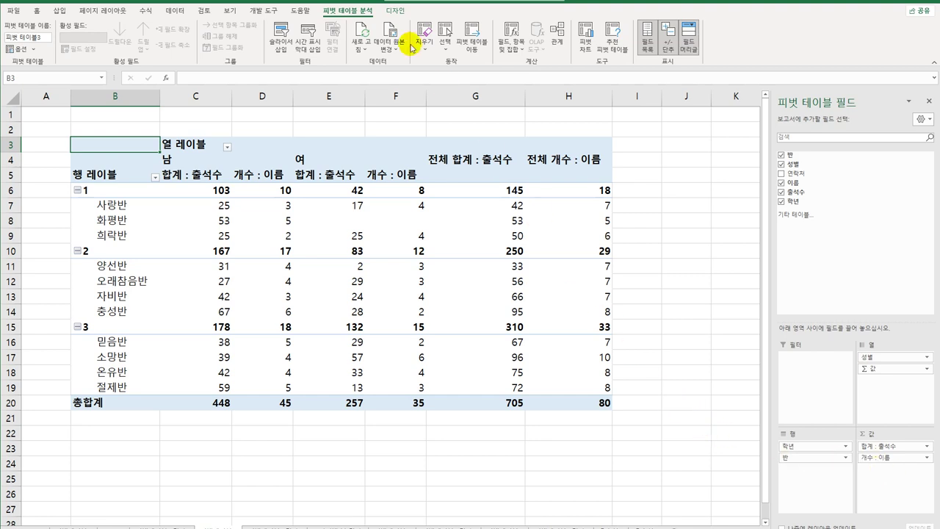
Change the PivotTable's report layout to outline form (개요 형식으로 표시)
{"action": "left_click", "coordinate": [395, 12]}
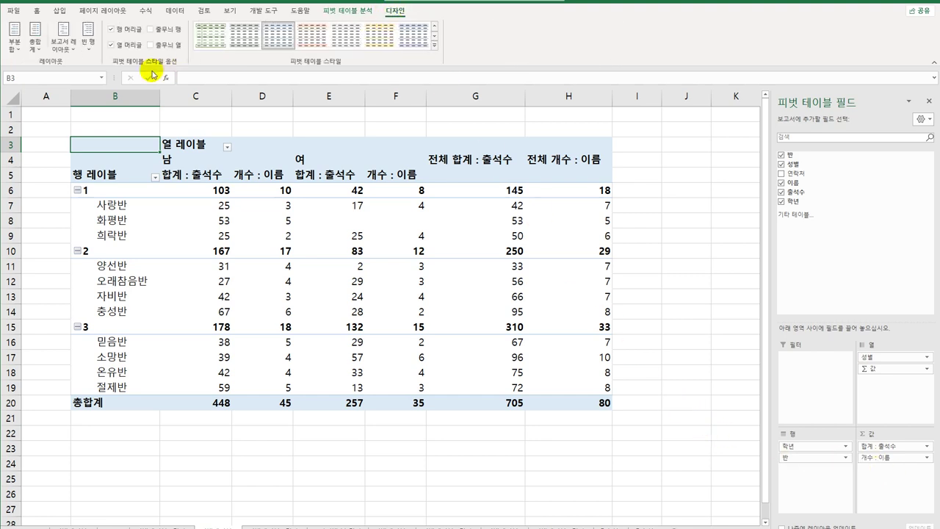
{"action": "left_click", "coordinate": [64, 36]}
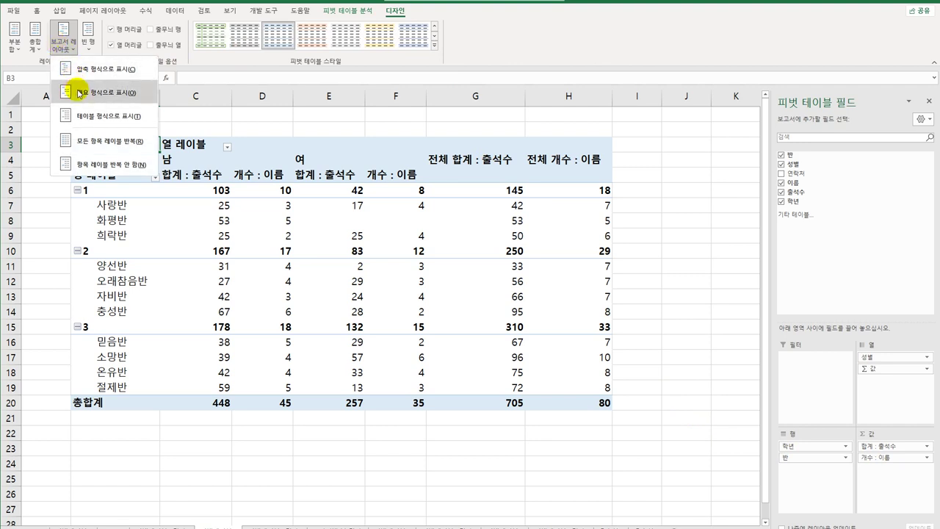
{"action": "left_click", "coordinate": [79, 92]}
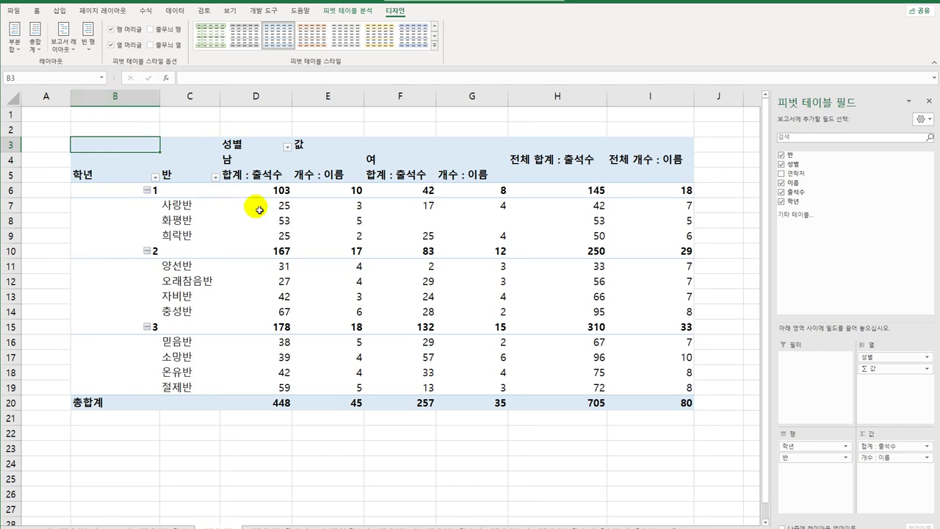
Summarize the 출석수 value field by average (평균) and give it the number (숫자) format with 0 decimal places
{"action": "left_click", "coordinate": [266, 180]}
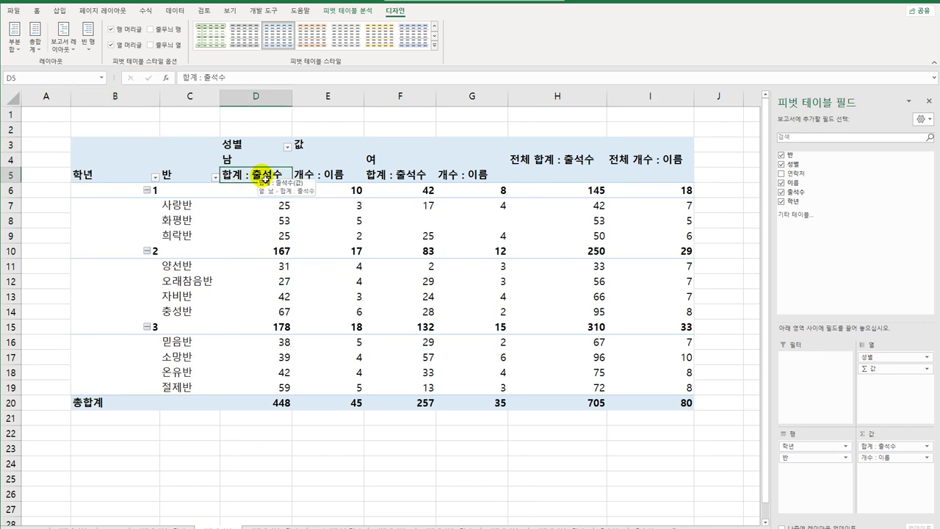
{"action": "right_click", "coordinate": [264, 179]}
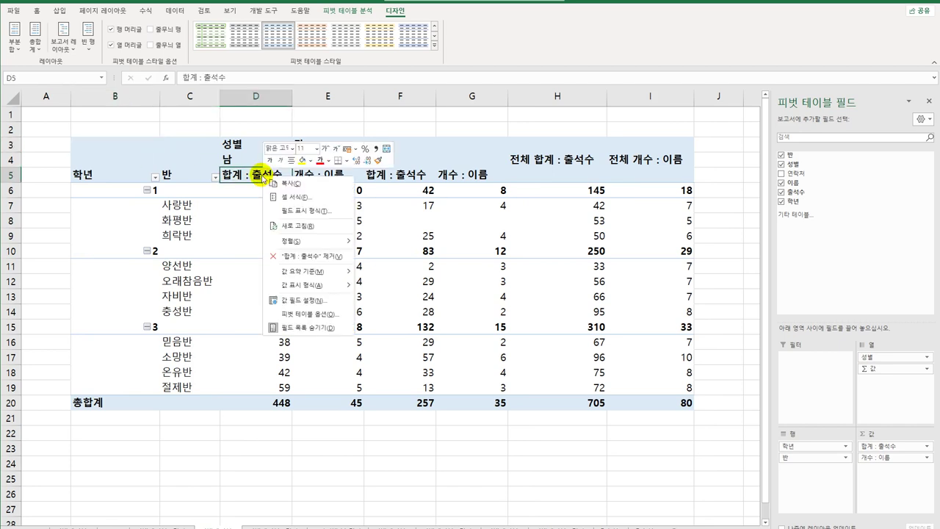
{"action": "left_click", "coordinate": [305, 299]}
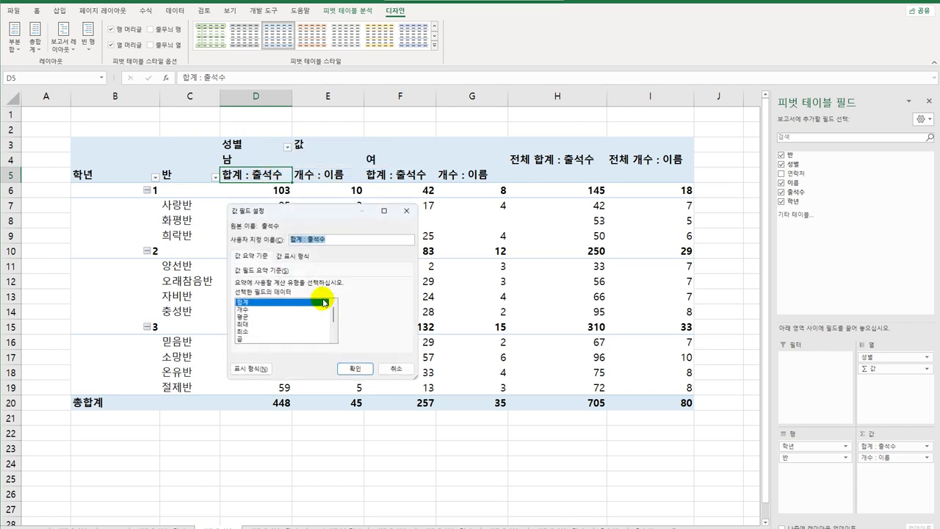
{"action": "left_click", "coordinate": [259, 317]}
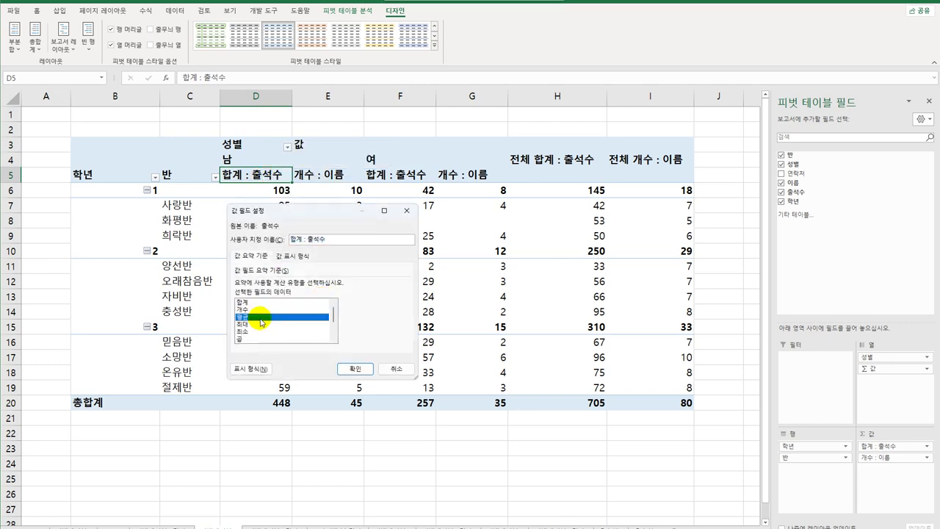
{"action": "left_click", "coordinate": [251, 368]}
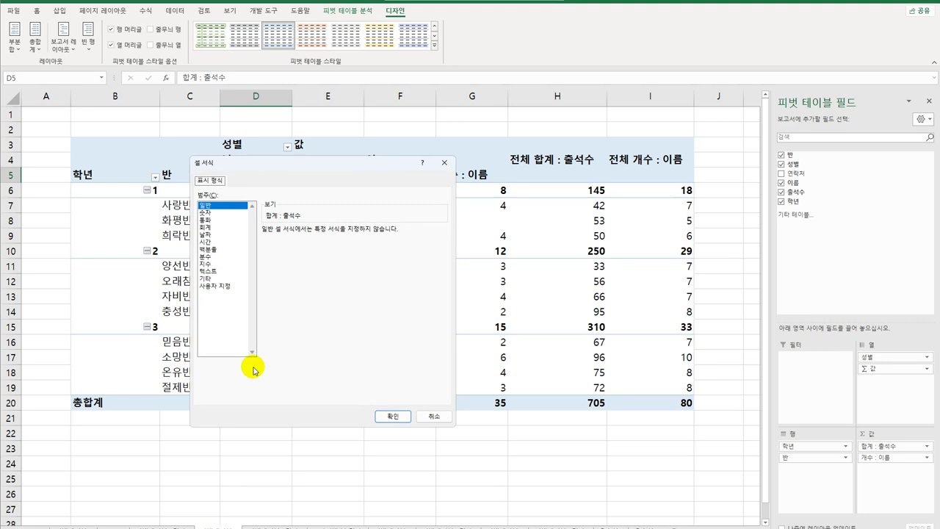
{"action": "left_click", "coordinate": [226, 213]}
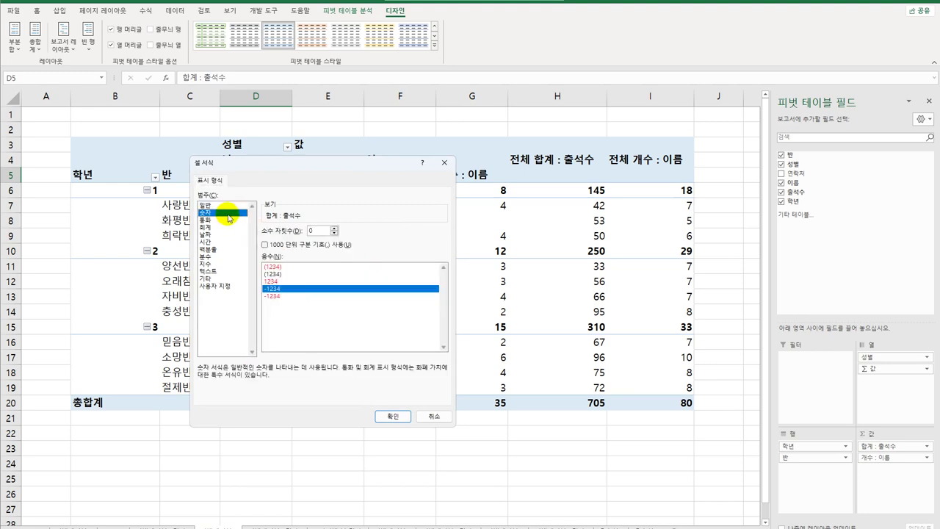
{"action": "left_click", "coordinate": [393, 417]}
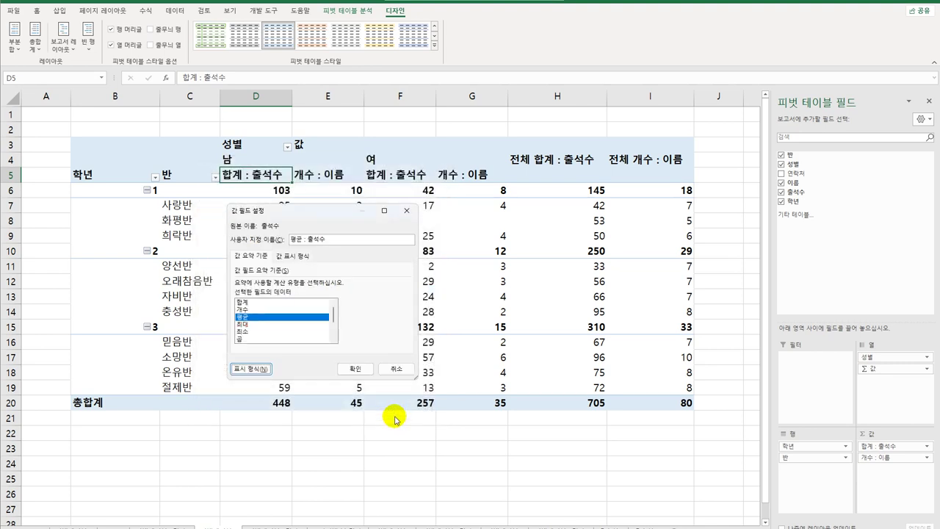
{"action": "left_click", "coordinate": [356, 369]}
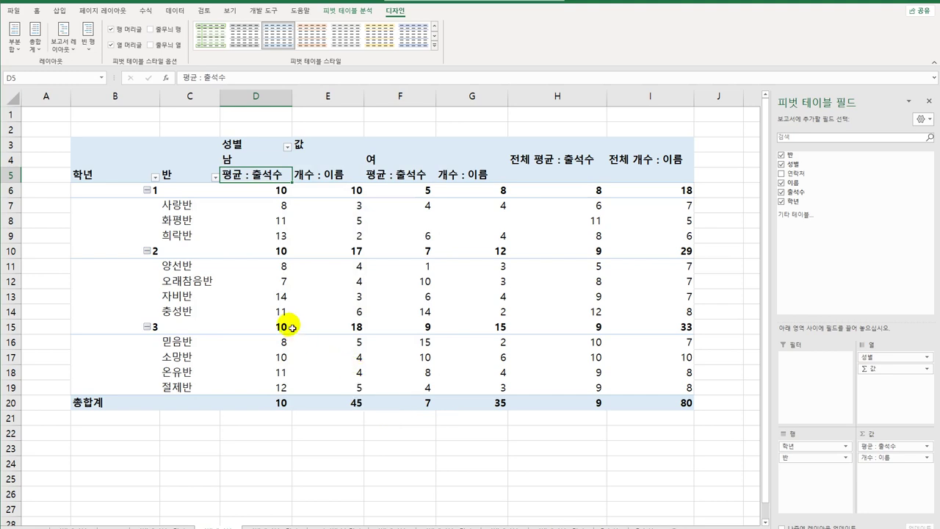
Rename the 이름 count value field as 학생수
{"action": "left_click", "coordinate": [310, 174]}
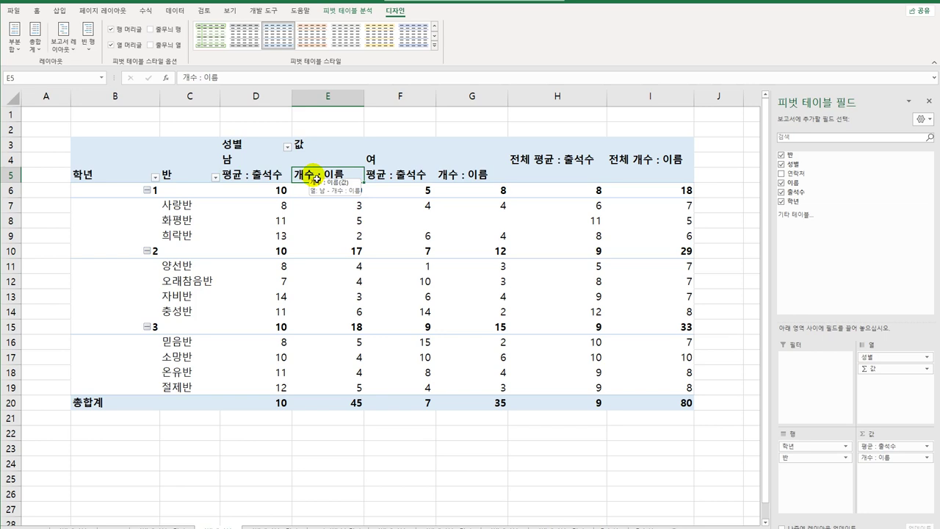
{"action": "right_click", "coordinate": [315, 178]}
{"action": "left_click", "coordinate": [357, 292]}
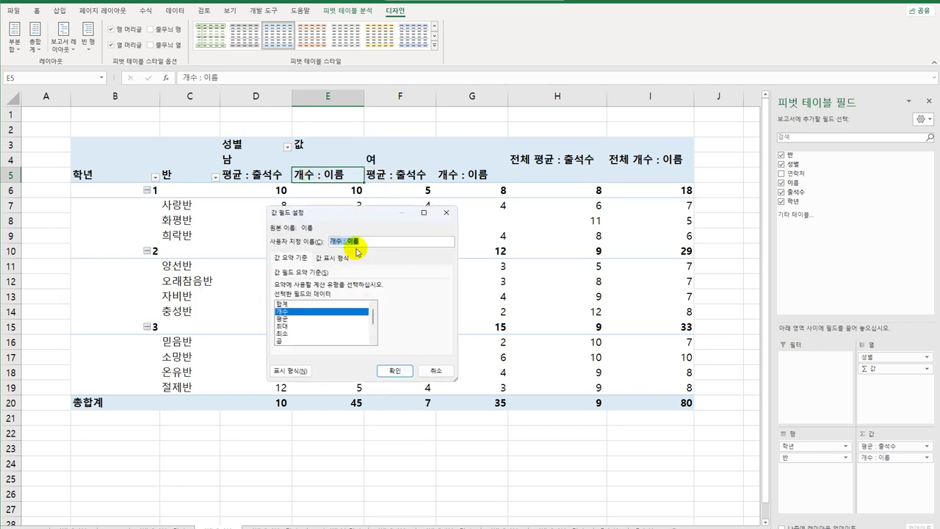
{"action": "type", "text": "학생ㅅ"}
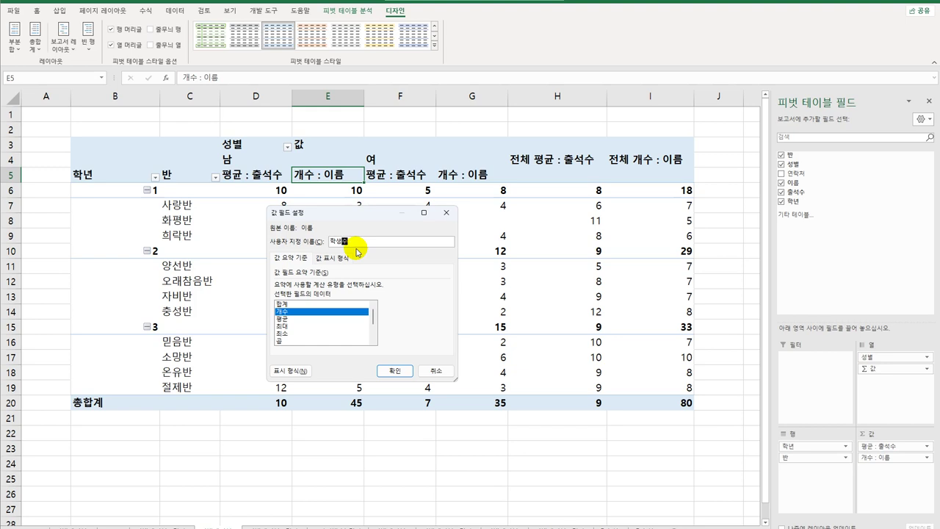
{"action": "left_click", "coordinate": [397, 371]}
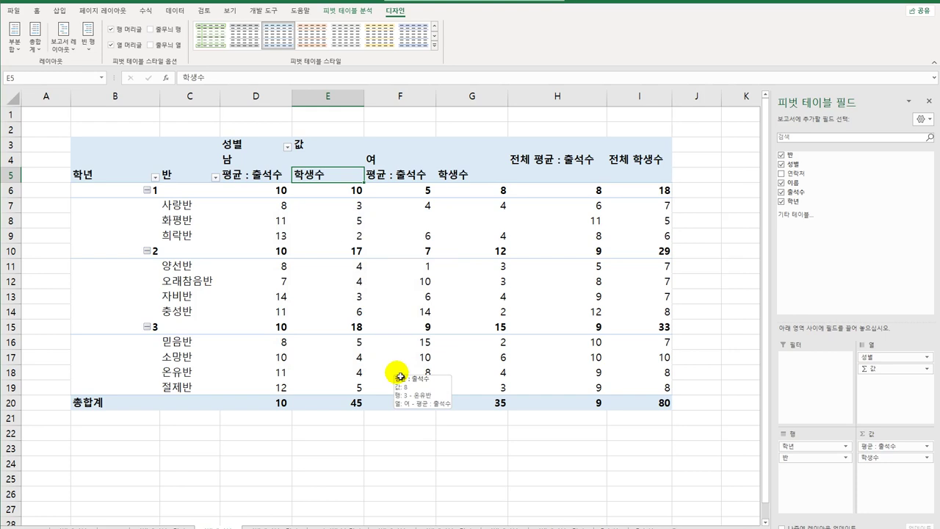
Show all subtotals at the bottom of each group and apply the light blue style from the second row of the 밝게 styles
{"action": "left_click", "coordinate": [17, 46]}
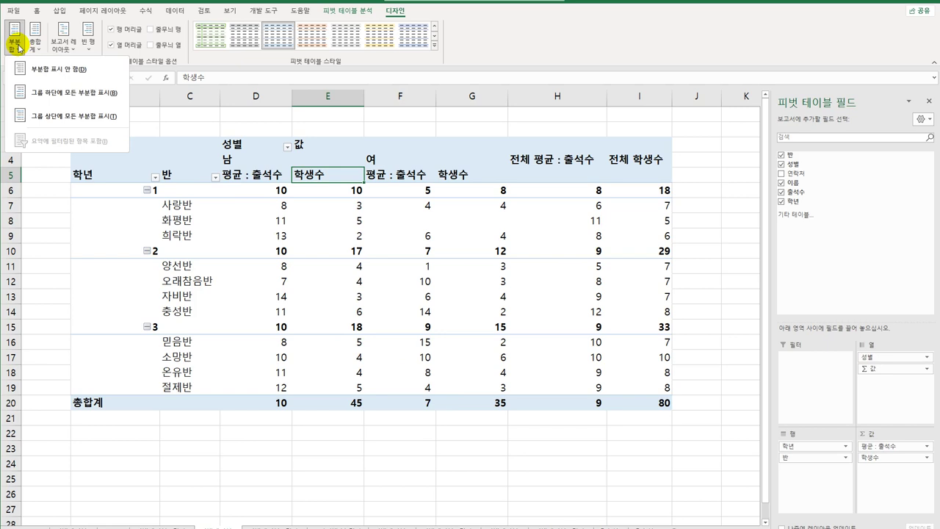
{"action": "left_click", "coordinate": [50, 93]}
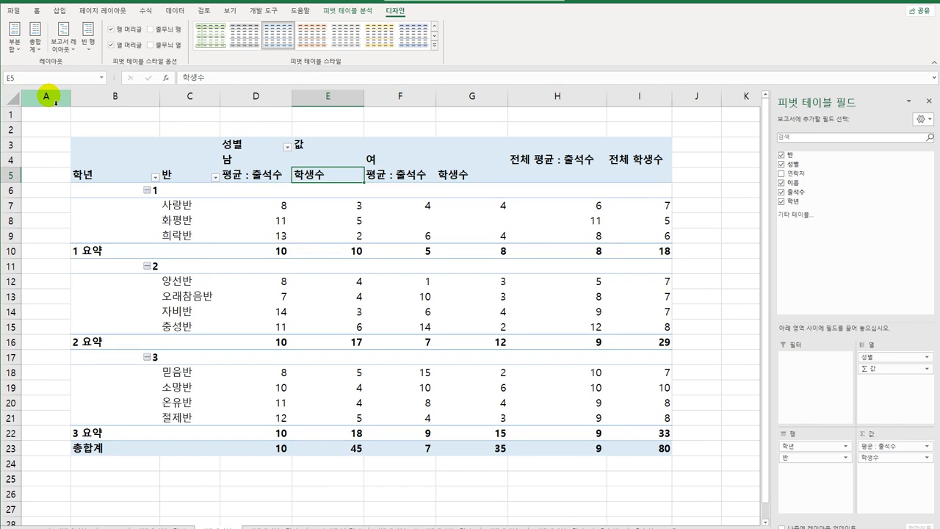
{"action": "left_click", "coordinate": [433, 46]}
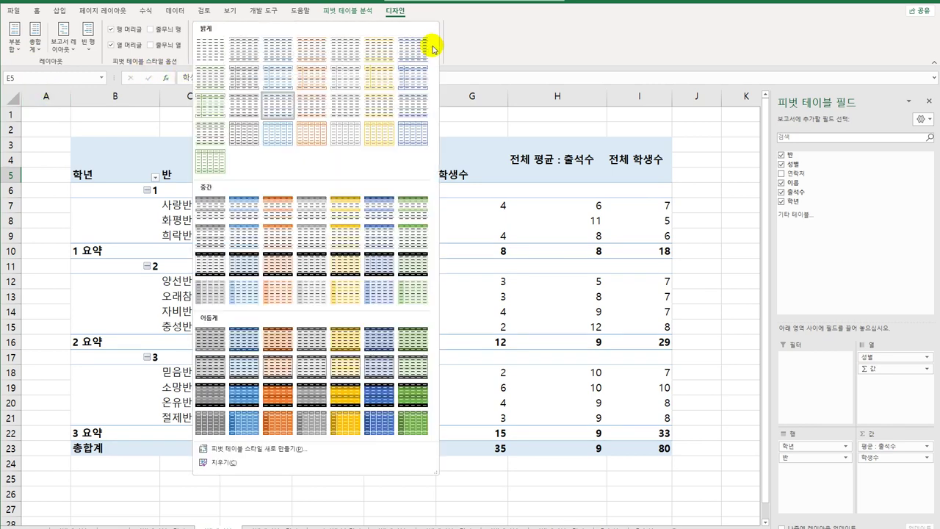
{"action": "left_click", "coordinate": [281, 79]}
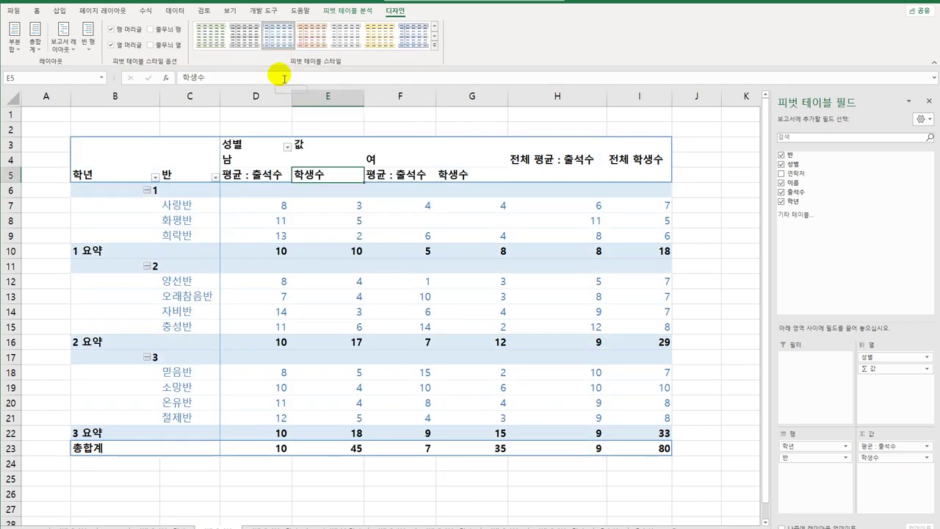
Hide the expand/collapse (+/- 단추) buttons in the PivotTable
{"action": "left_click", "coordinate": [334, 12]}
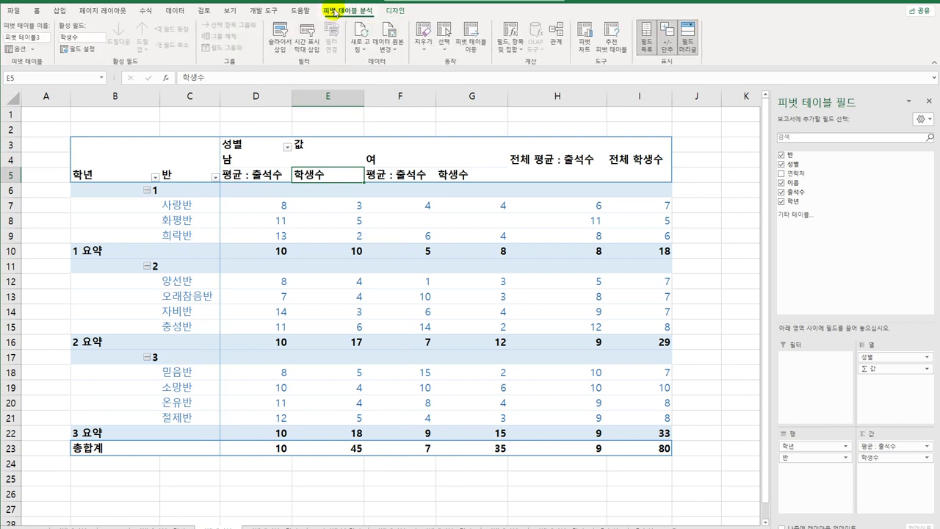
{"action": "left_click", "coordinate": [669, 51]}
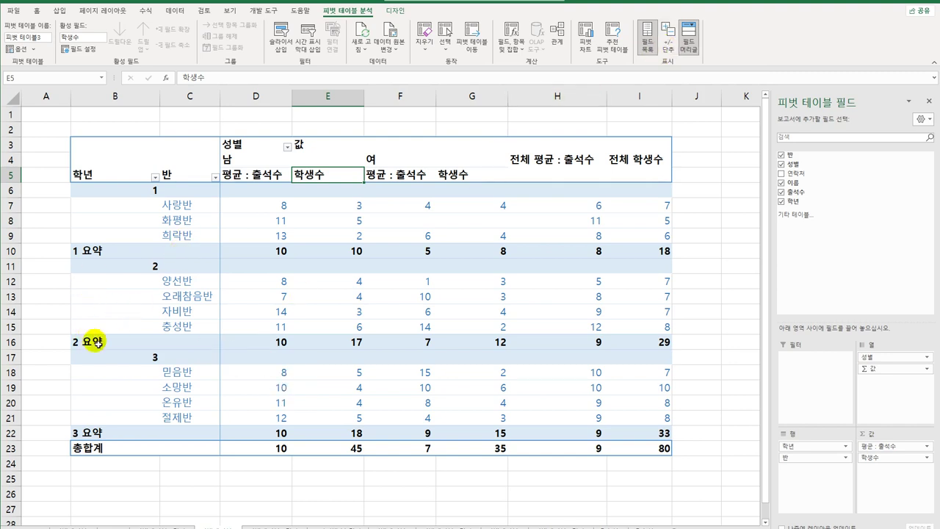
Extract the detail records behind the 2학년 자비반 average attendance for 남 onto a new sheet
{"action": "left_click", "coordinate": [186, 317]}
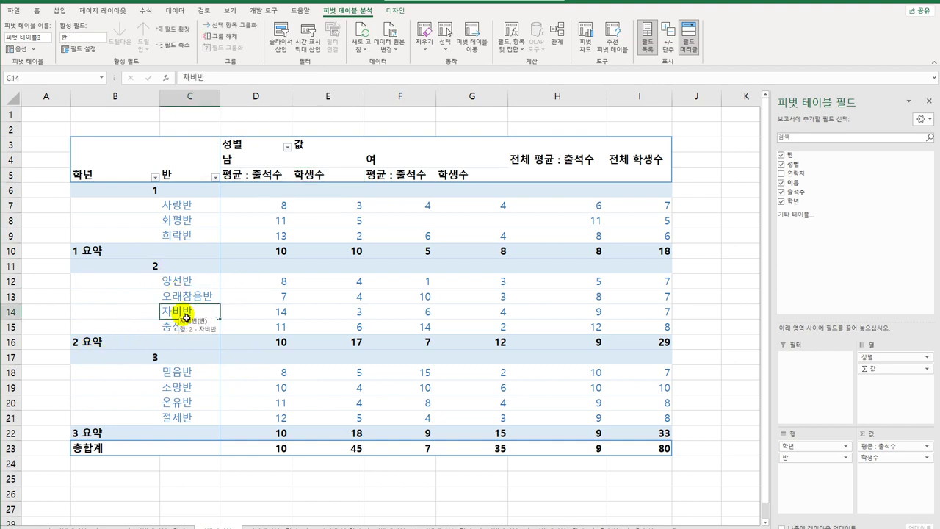
{"action": "left_click", "coordinate": [265, 313]}
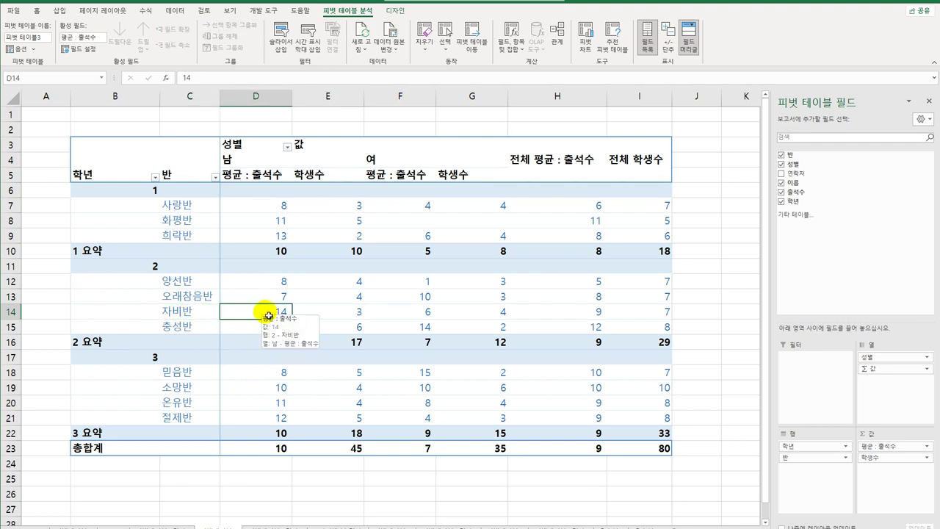
{"action": "left_click", "coordinate": [335, 318]}
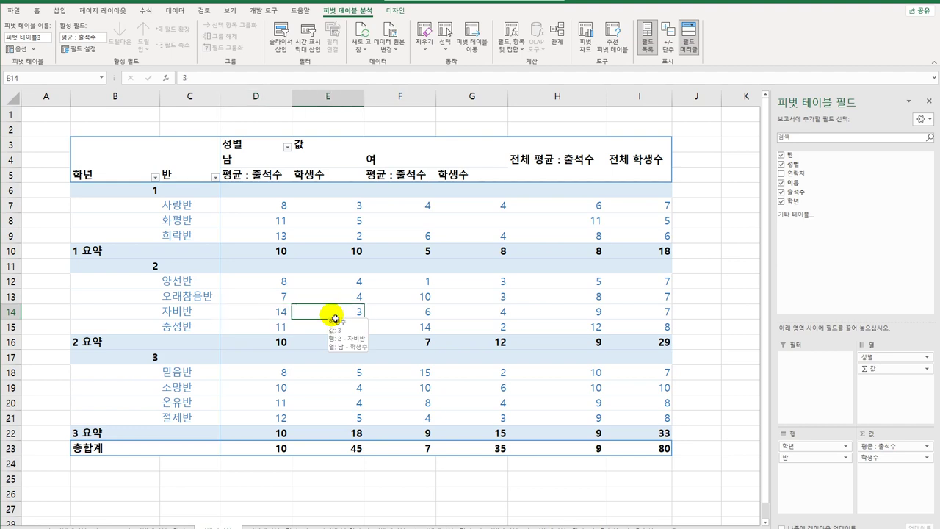
{"action": "left_click", "coordinate": [279, 314]}
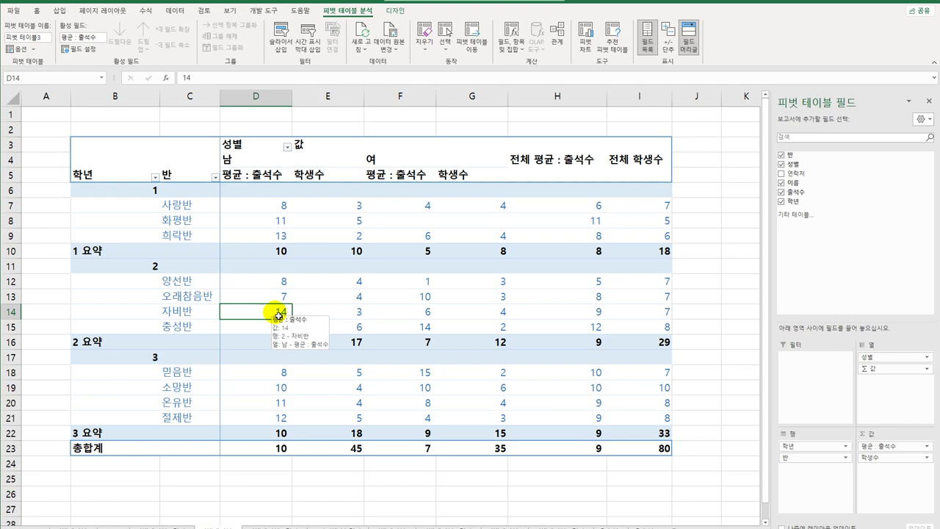
{"action": "double_click", "coordinate": [279, 314]}
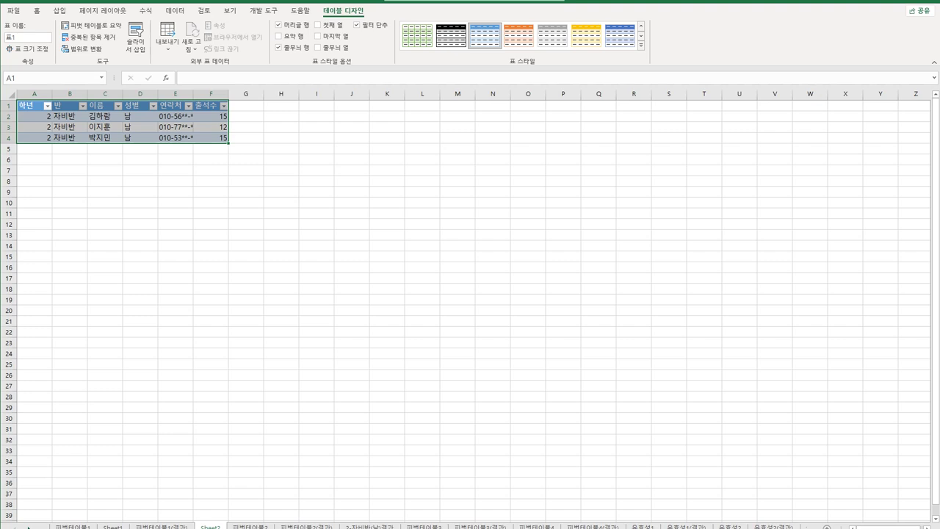
Rename the new detail sheet as 2-자비반(남) and move it directly after the 피벗테이블2 sheet
{"action": "left_click", "coordinate": [211, 523]}
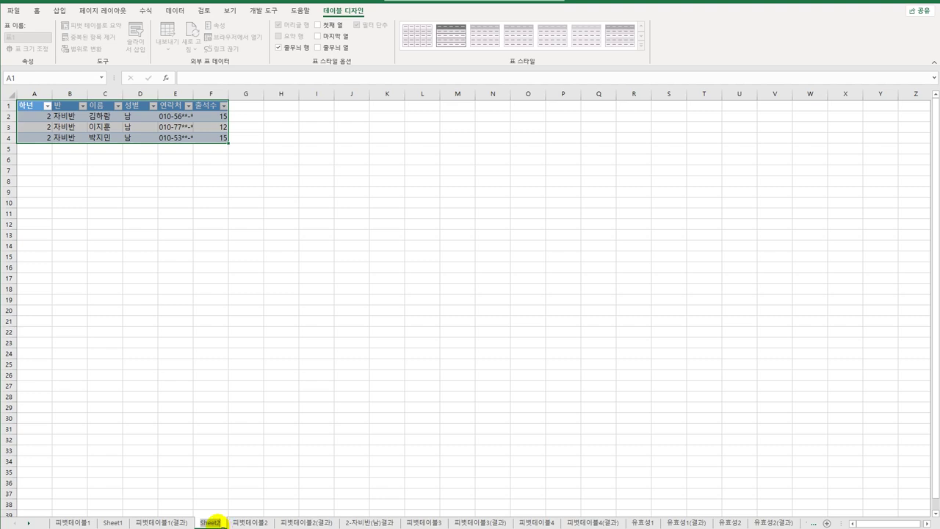
{"action": "double_click", "coordinate": [210, 522]}
{"action": "type", "text": "2-"}
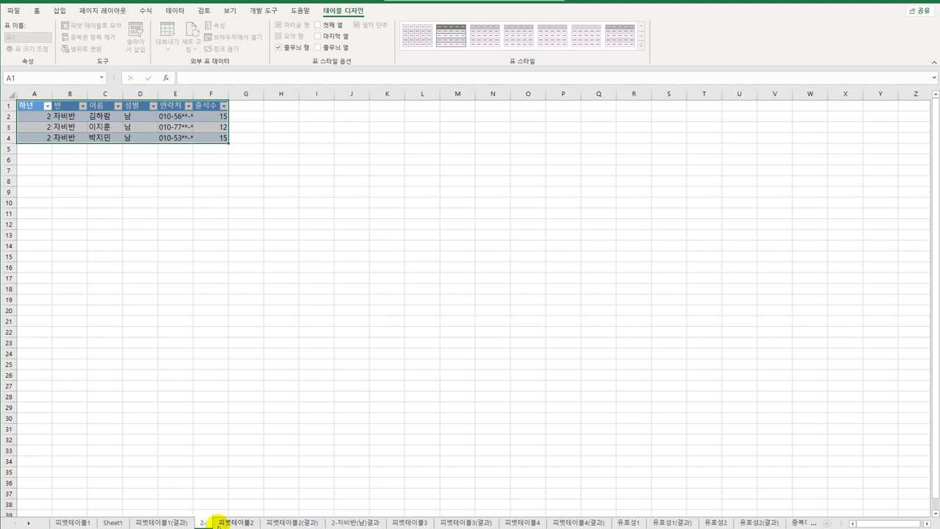
{"action": "type", "text": "자비"}
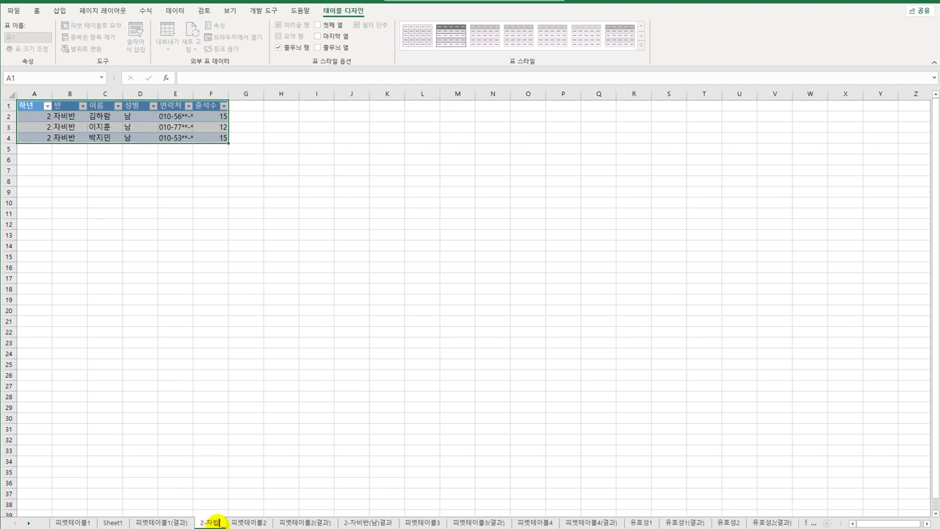
{"action": "type", "text": "반(ㄴ남)"}
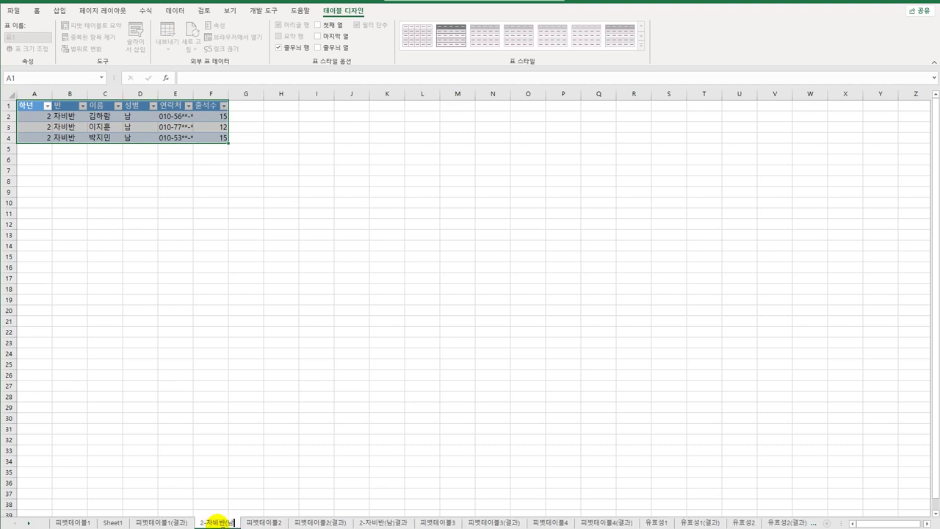
{"action": "key", "text": "Return"}
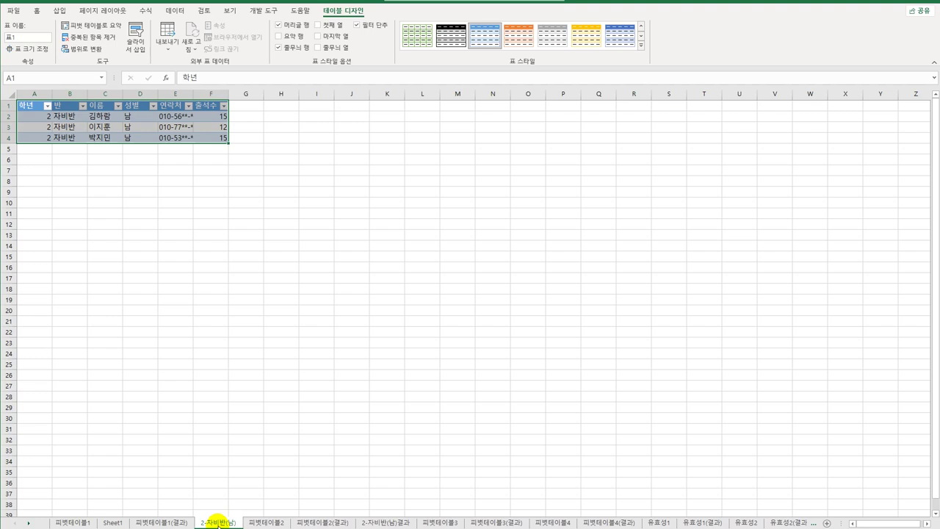
{"action": "left_click_drag", "start_coordinate": [218, 523], "coordinate": [304, 525]}
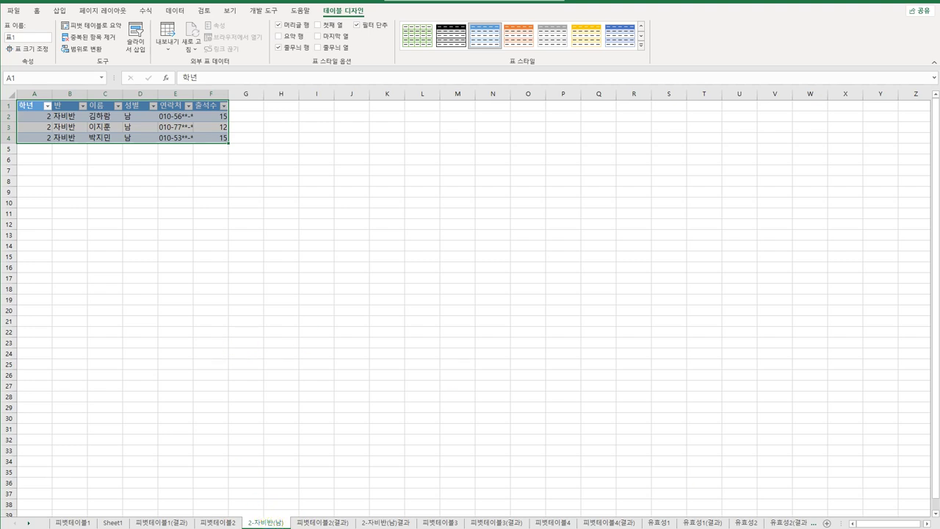
Auto-fit the width of the 연락처 column in the extracted detail table
{"action": "scroll", "coordinate": [470, 294], "scroll_direction": "up", "scroll_amount": 3}
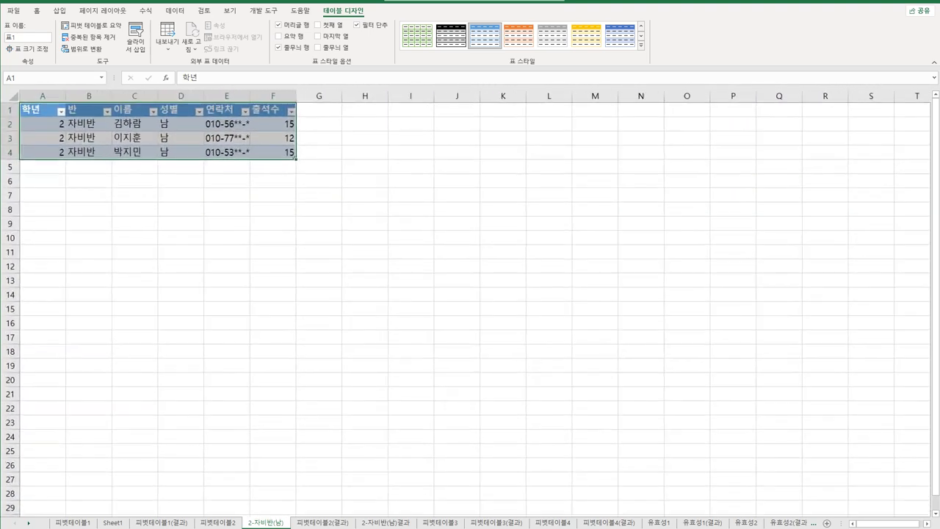
{"action": "scroll", "coordinate": [856, 521], "scroll_direction": "up", "scroll_amount": 1}
{"action": "left_click", "coordinate": [567, 326]}
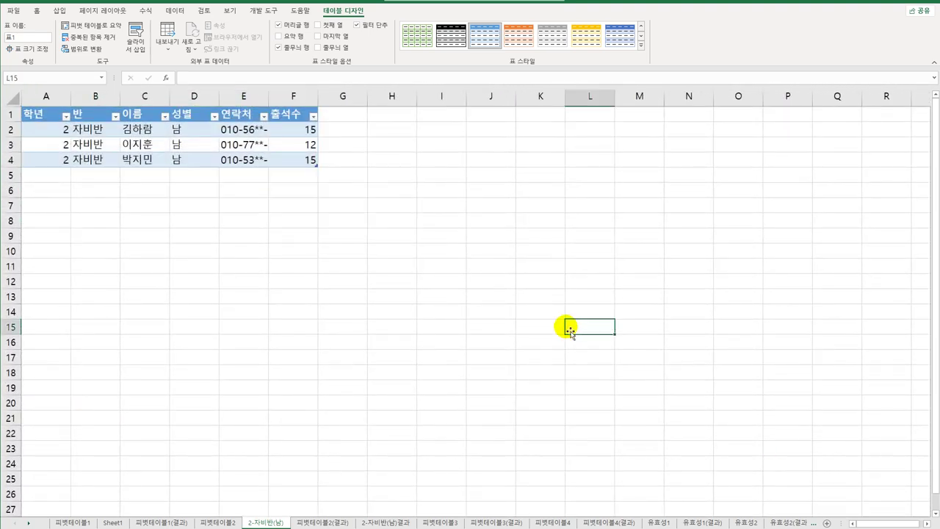
{"action": "double_click", "coordinate": [269, 96]}
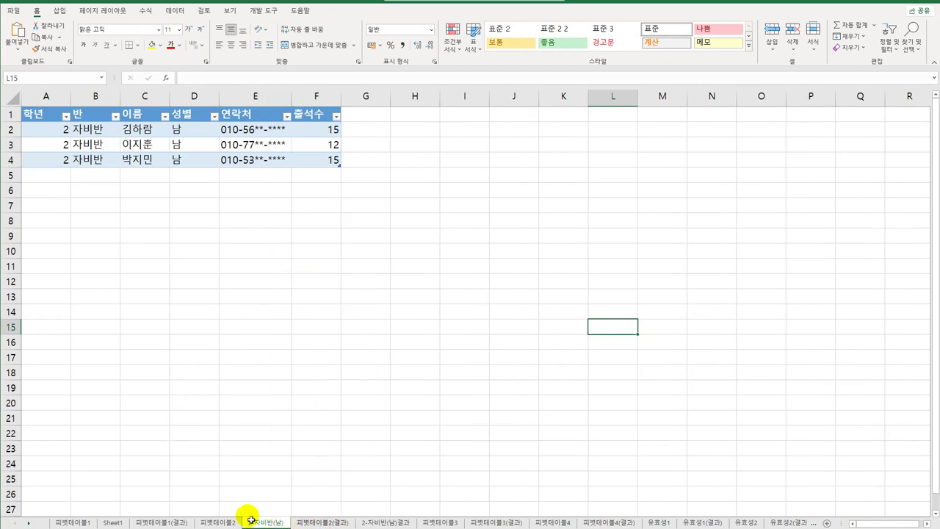
Compare the 피벗테이블2 report with the 피벗테이블2(결과) sheet and return to the 2-자비반(남) sheet
{"action": "left_click", "coordinate": [223, 521]}
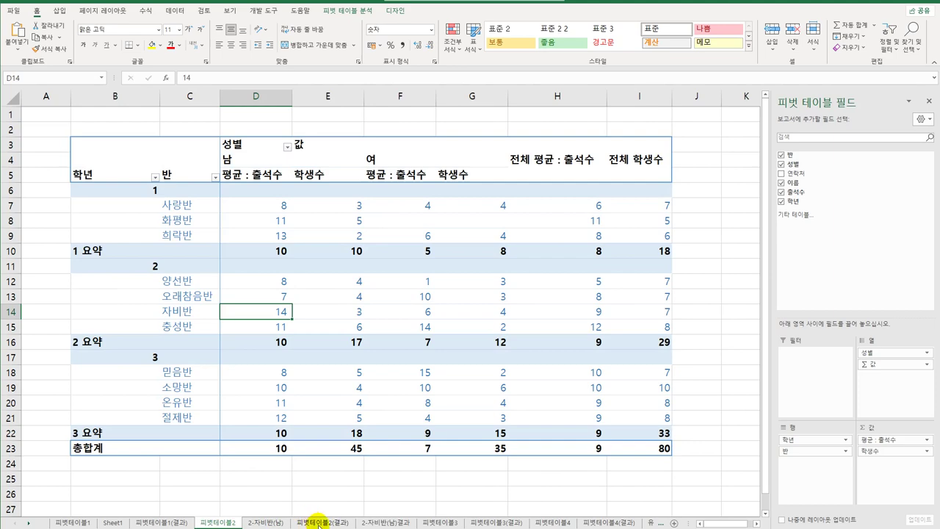
{"action": "left_click", "coordinate": [314, 522]}
{"action": "left_click", "coordinate": [232, 522]}
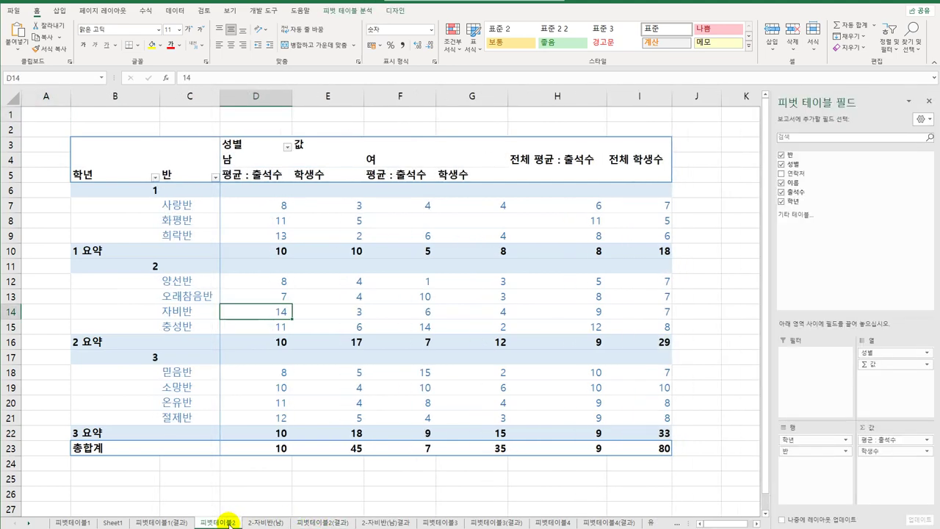
{"action": "left_click", "coordinate": [321, 522]}
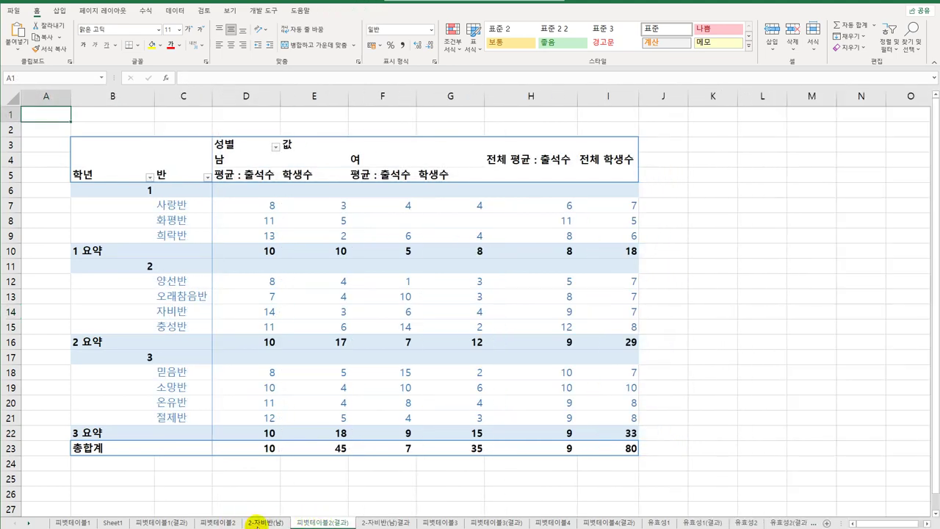
{"action": "left_click", "coordinate": [254, 522]}
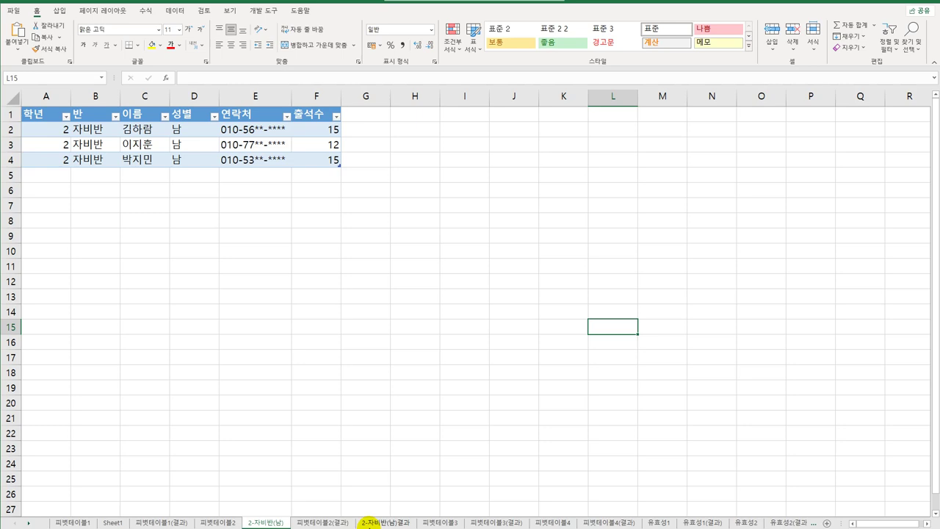
On the 피벗테이블3 sheet, start a new PivotTable at cell B4 that uses an external data source
{"action": "left_click", "coordinate": [443, 523]}
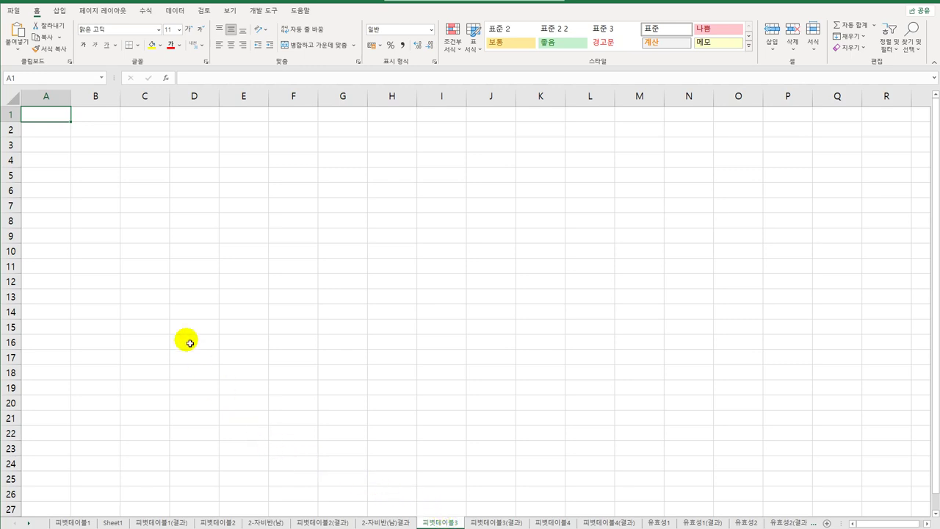
{"action": "left_click", "coordinate": [102, 163]}
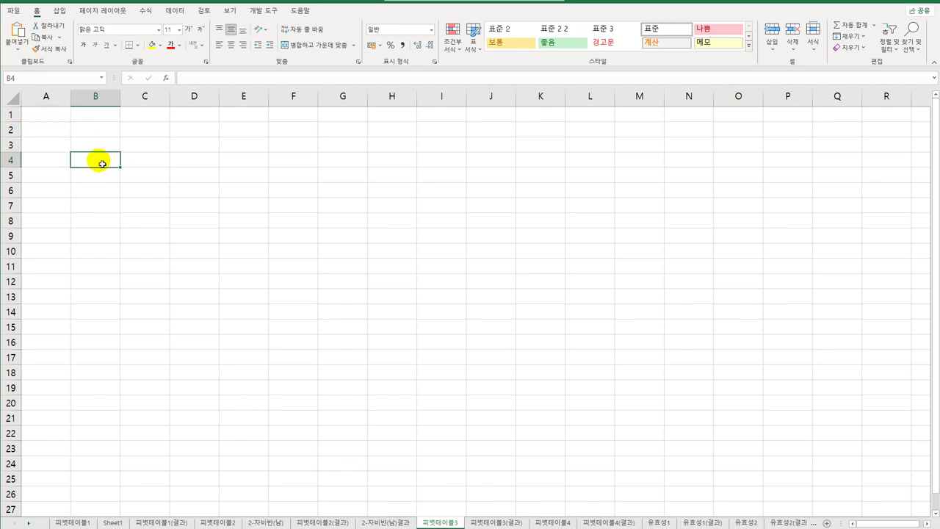
{"action": "left_click", "coordinate": [59, 10]}
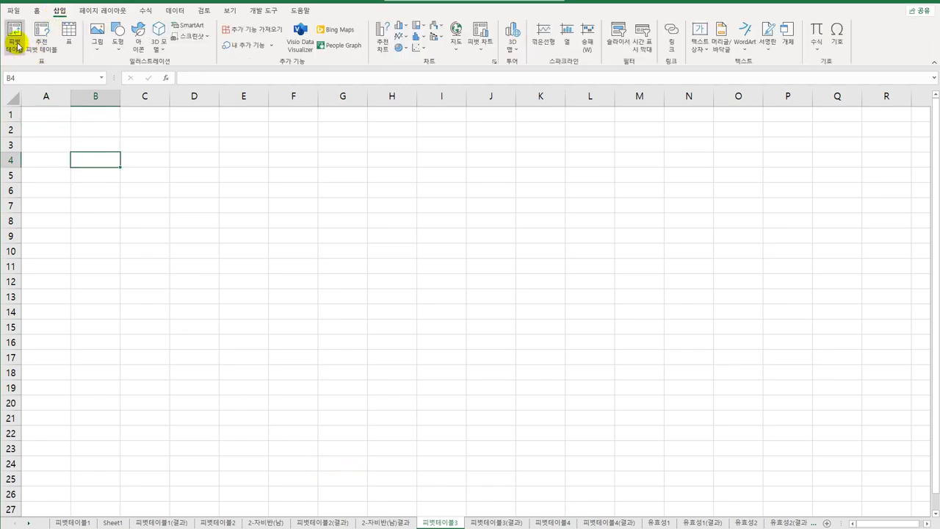
{"action": "left_click", "coordinate": [14, 38]}
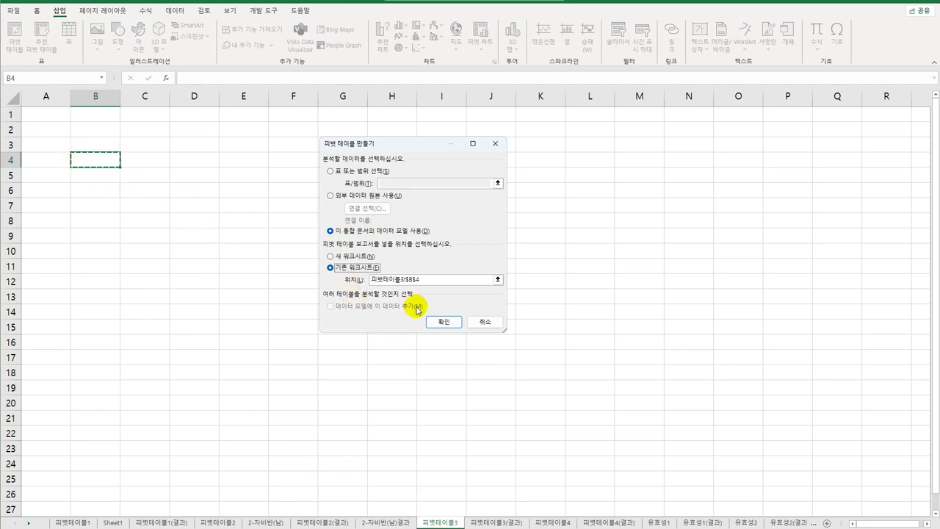
{"action": "left_click", "coordinate": [353, 196]}
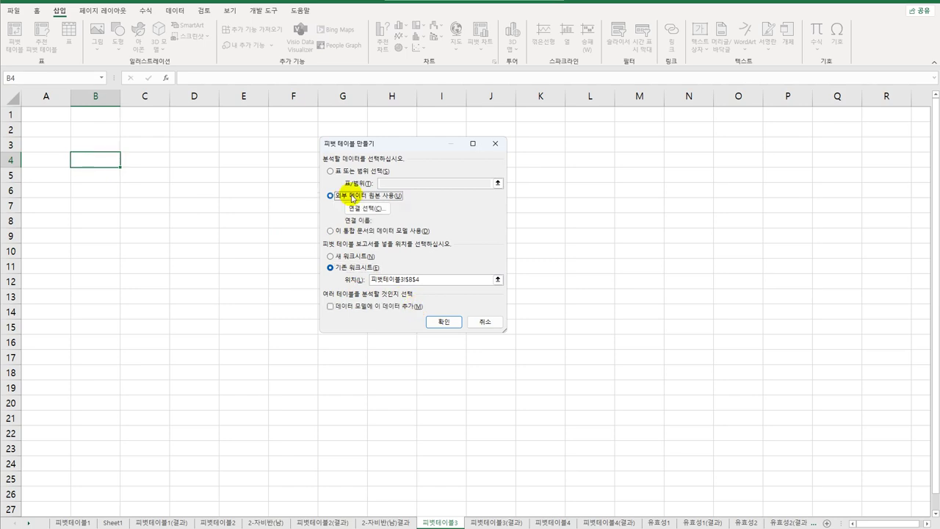
Choose the 구매내역 CSV file from C:\컴활1급(상시)\스프레드시트\이론 as the PivotTable's external connection
{"action": "left_click", "coordinate": [357, 210]}
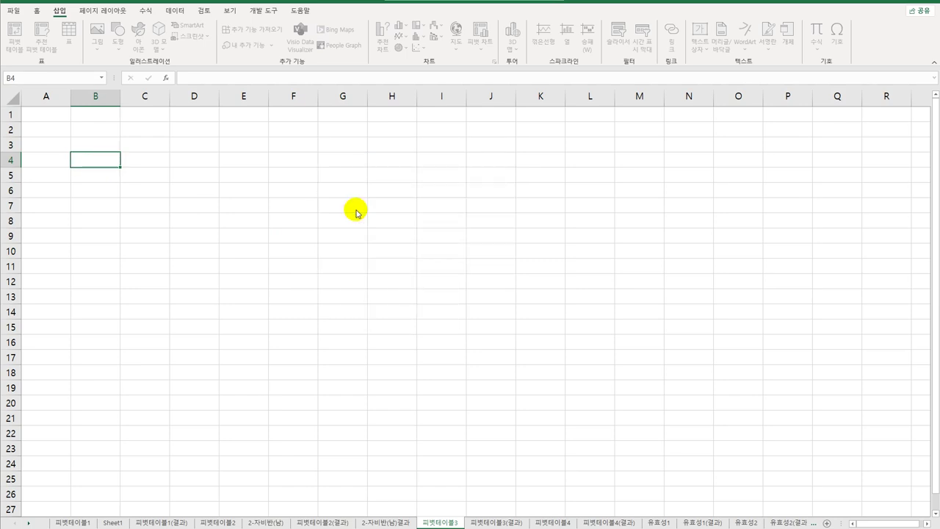
{"action": "left_click", "coordinate": [337, 345]}
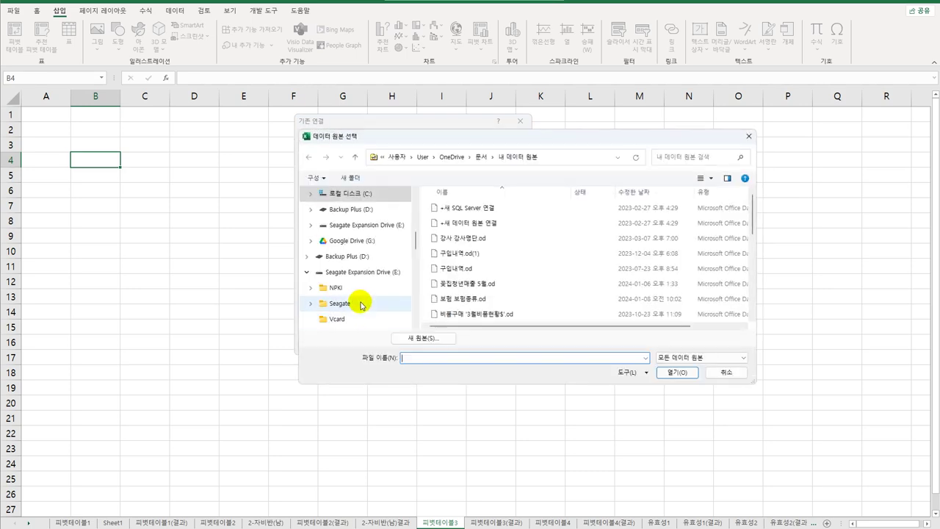
{"action": "left_click", "coordinate": [385, 197]}
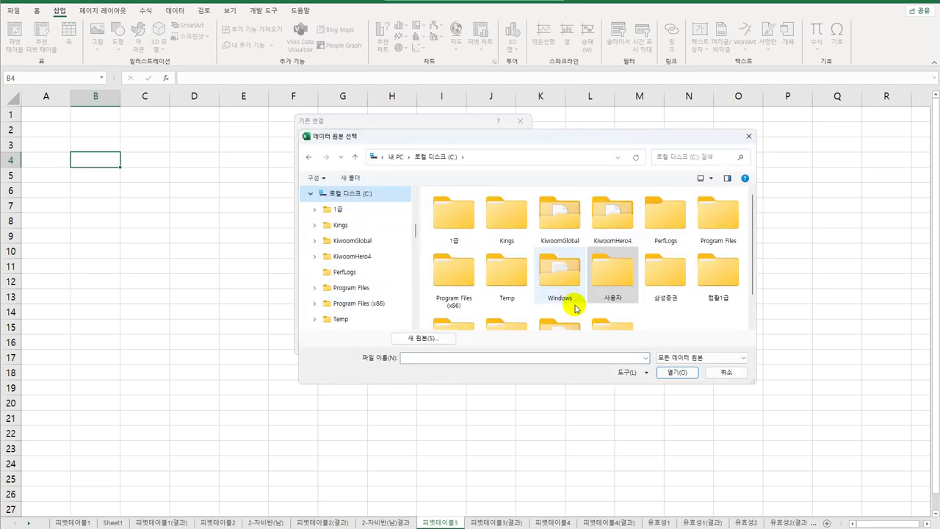
{"action": "scroll", "coordinate": [573, 305], "scroll_direction": "down", "scroll_amount": 1}
{"action": "double_click", "coordinate": [497, 307]}
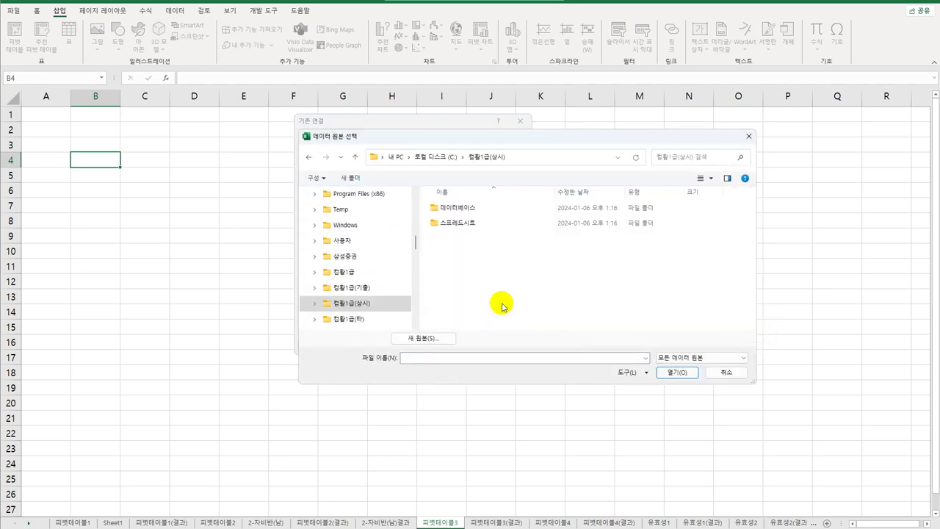
{"action": "left_click", "coordinate": [473, 225]}
{"action": "double_click", "coordinate": [472, 225]}
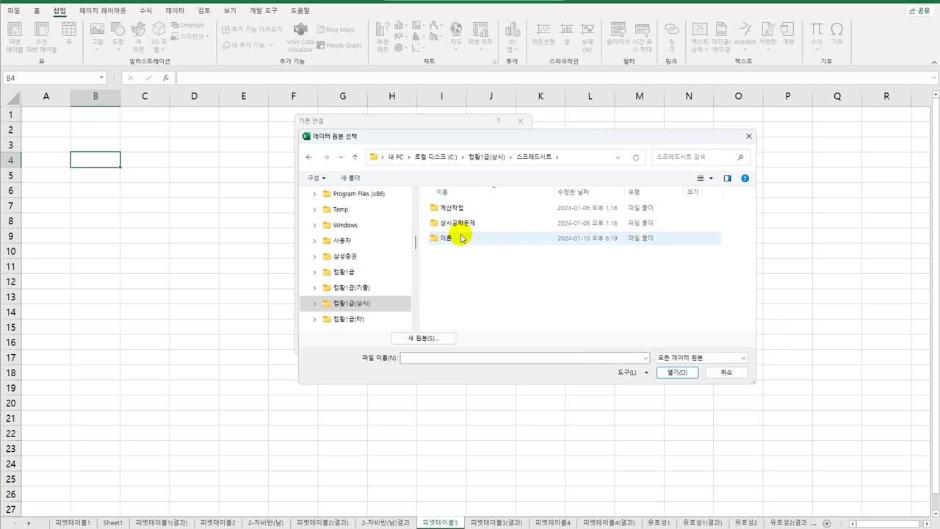
{"action": "double_click", "coordinate": [458, 237]}
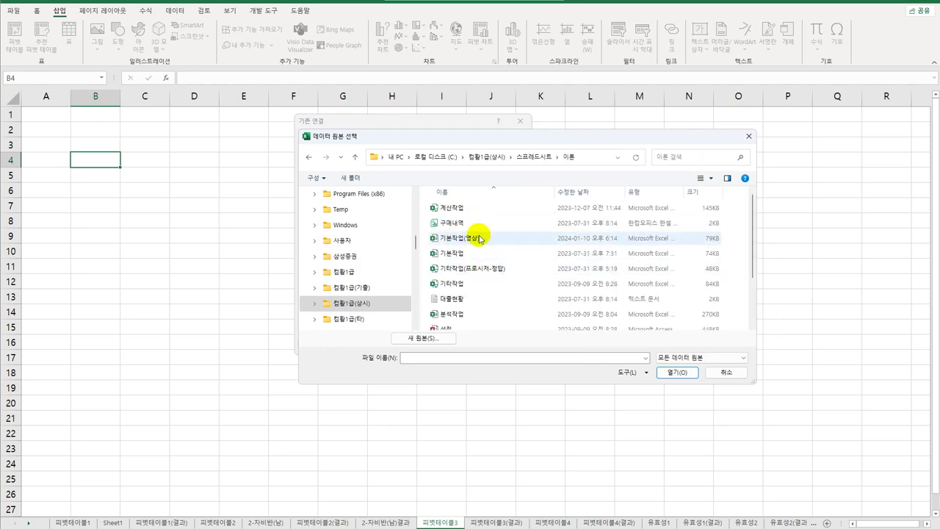
{"action": "left_click", "coordinate": [470, 223]}
{"action": "left_click", "coordinate": [672, 371]}
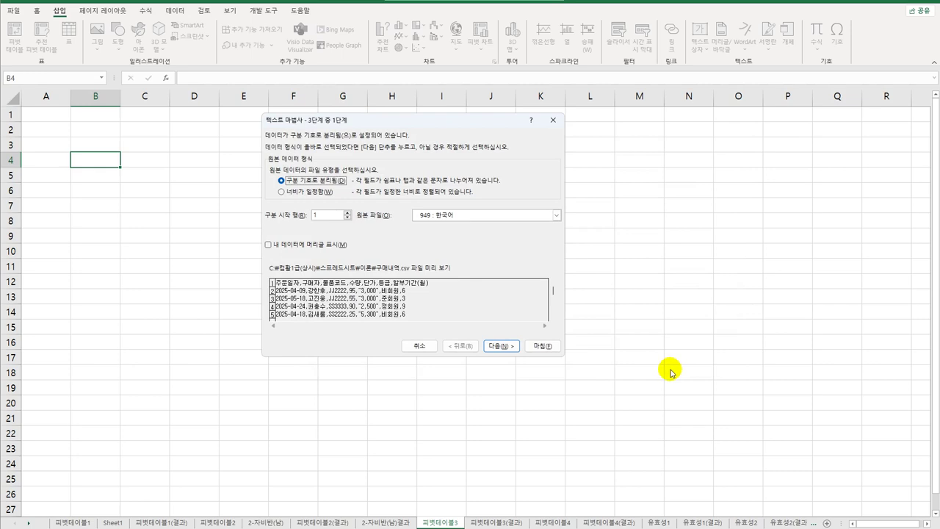
Set the text import to treat the first row as headers and use only the comma (쉼표) as delimiter
{"action": "left_click", "coordinate": [285, 247]}
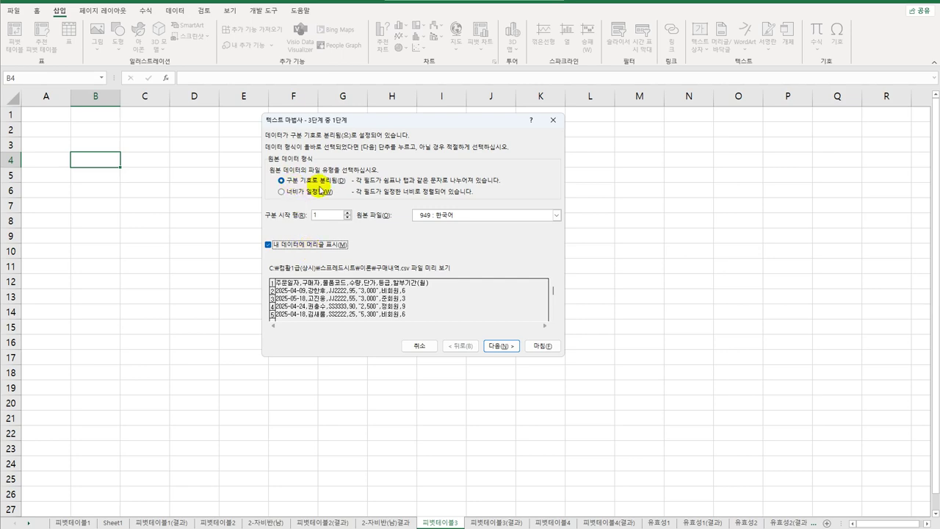
{"action": "left_click", "coordinate": [500, 345]}
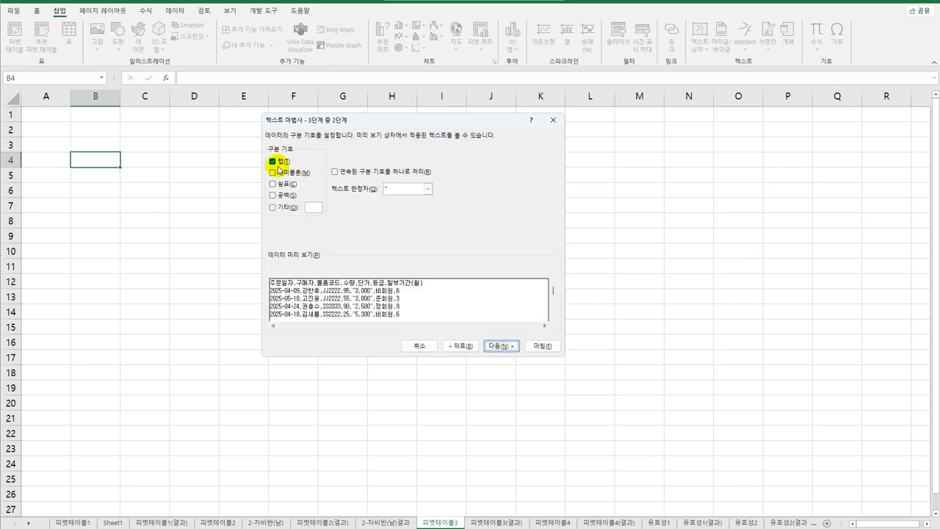
{"action": "left_click", "coordinate": [278, 161]}
{"action": "left_click", "coordinate": [278, 184]}
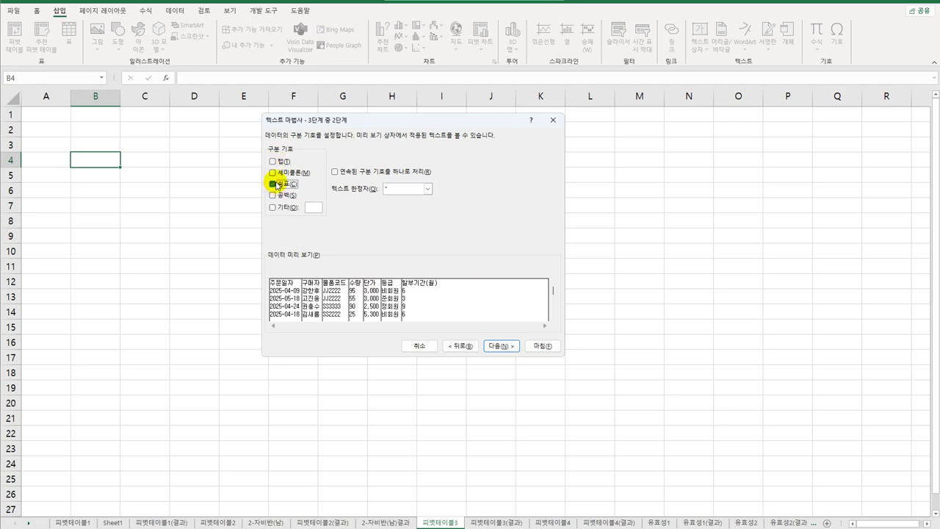
{"action": "left_click", "coordinate": [505, 351]}
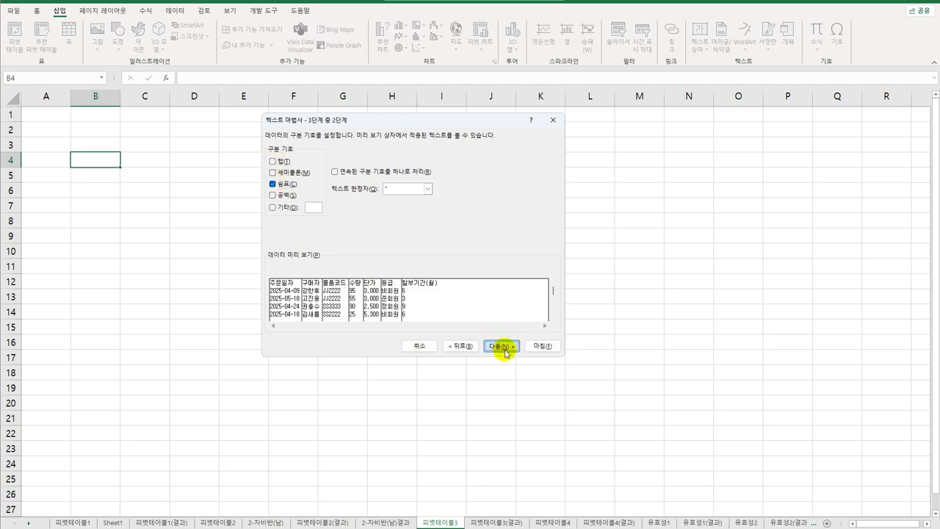
Exclude the 구매자 and 할부기간(월) columns from the text import by setting them to be skipped
{"action": "left_click", "coordinate": [332, 303]}
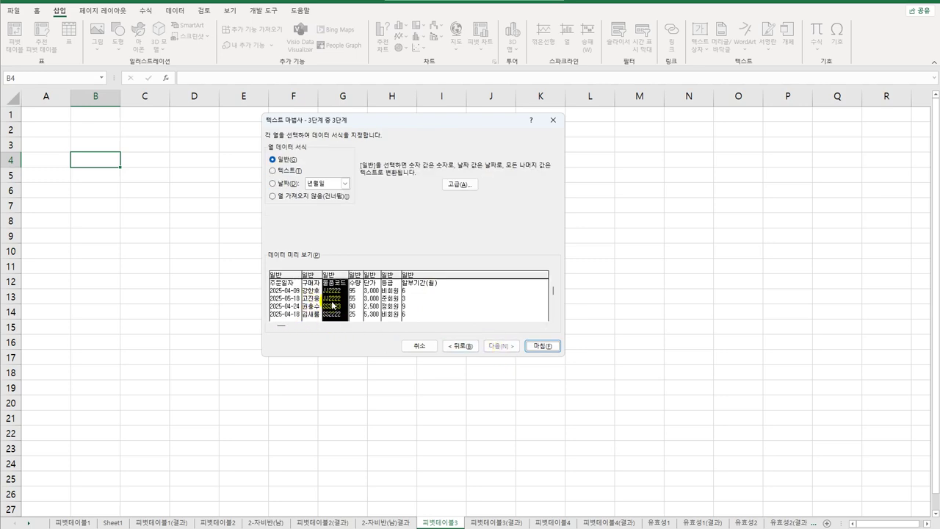
{"action": "left_click", "coordinate": [312, 304]}
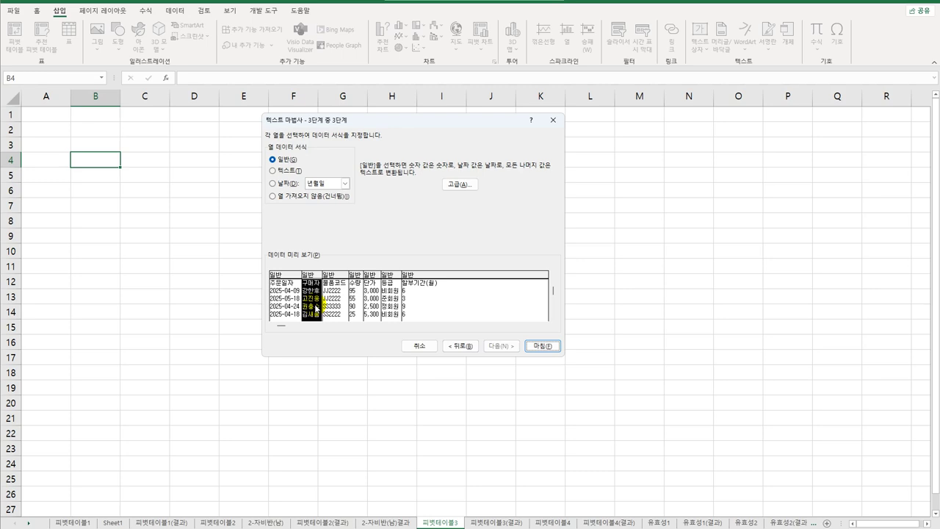
{"action": "left_click", "coordinate": [296, 197]}
{"action": "left_click", "coordinate": [359, 304]}
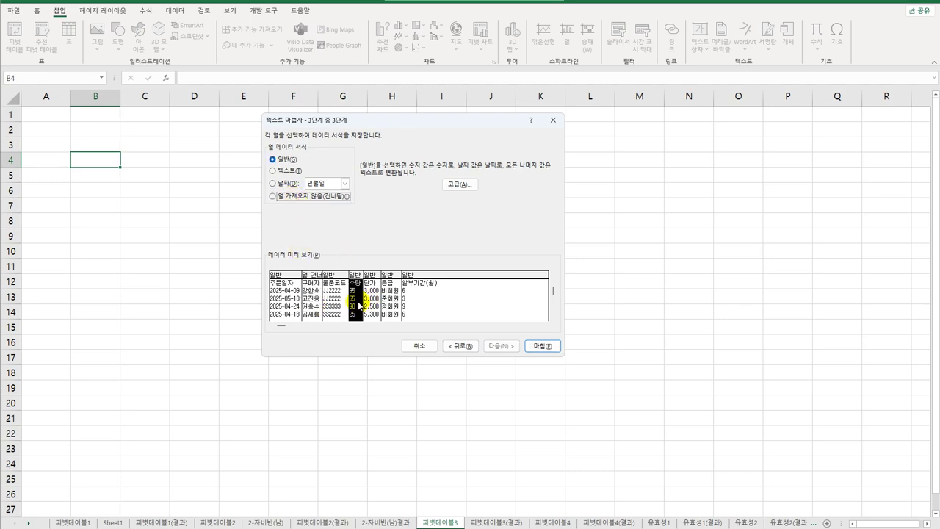
{"action": "left_click", "coordinate": [373, 308]}
{"action": "left_click", "coordinate": [389, 305]}
{"action": "left_click", "coordinate": [411, 304]}
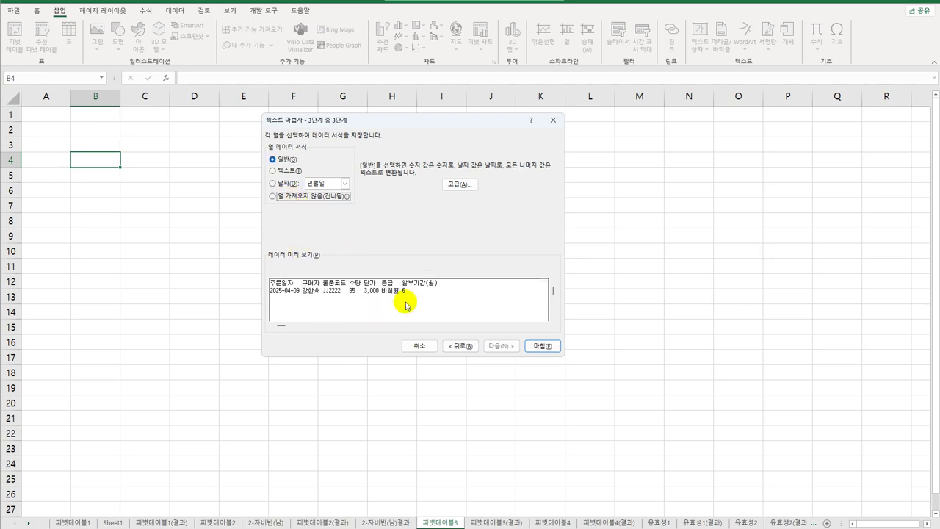
{"action": "left_click", "coordinate": [299, 201]}
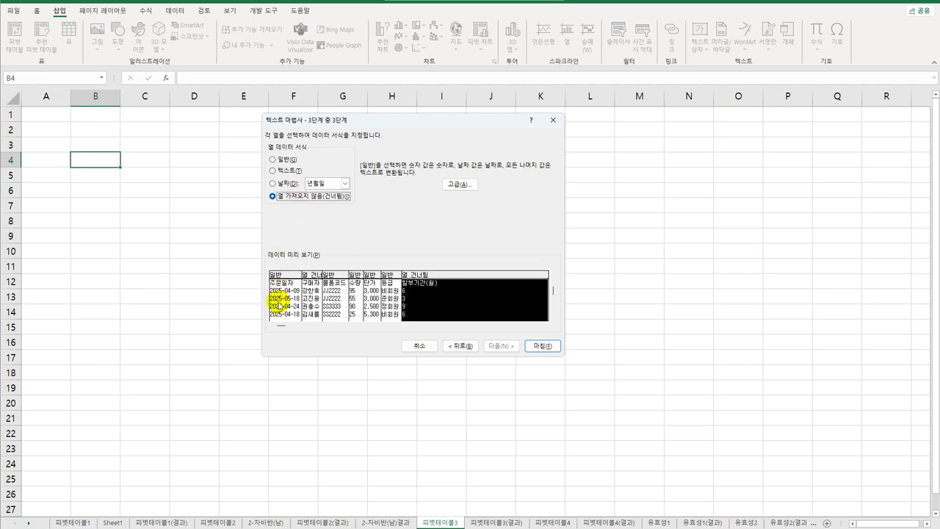
Finish the text import and create the PivotTable with its data added to the data model
{"action": "left_click", "coordinate": [530, 349]}
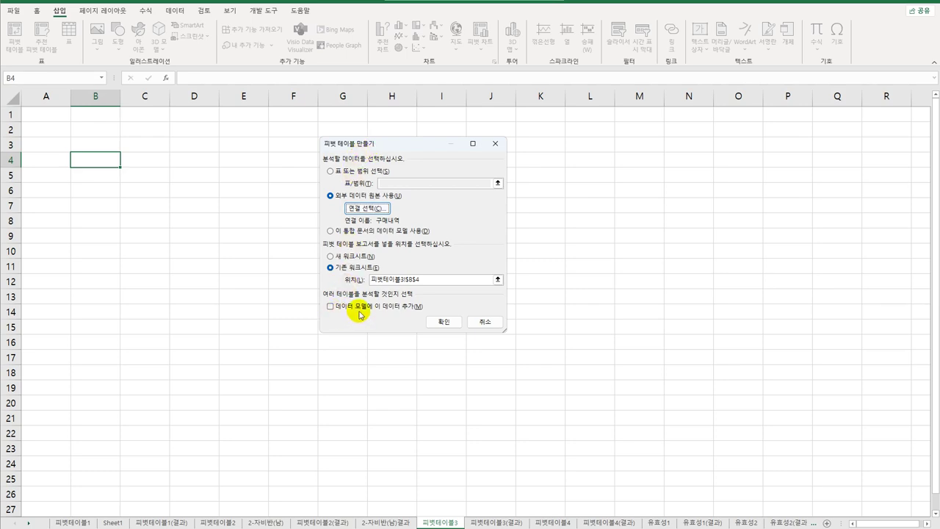
{"action": "left_click", "coordinate": [361, 312]}
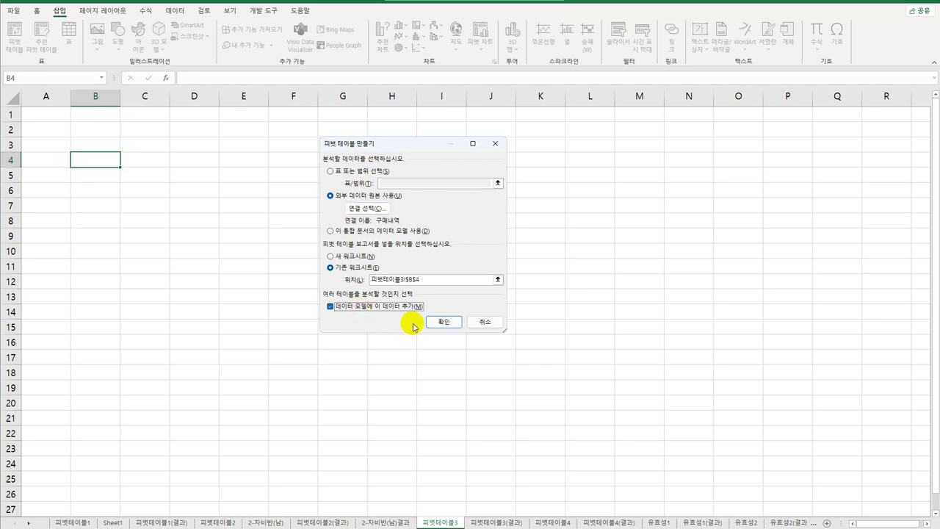
{"action": "left_click", "coordinate": [443, 323]}
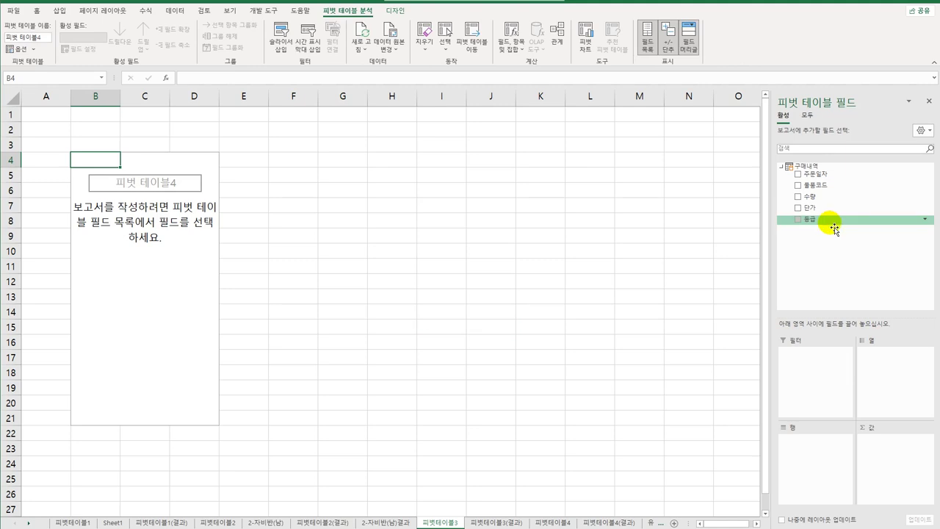
Place 등급 in the filter area, 주문일자 in the rows, and 물품코드, 수량 and 단가 in the values
{"action": "left_click_drag", "start_coordinate": [809, 218], "coordinate": [809, 403]}
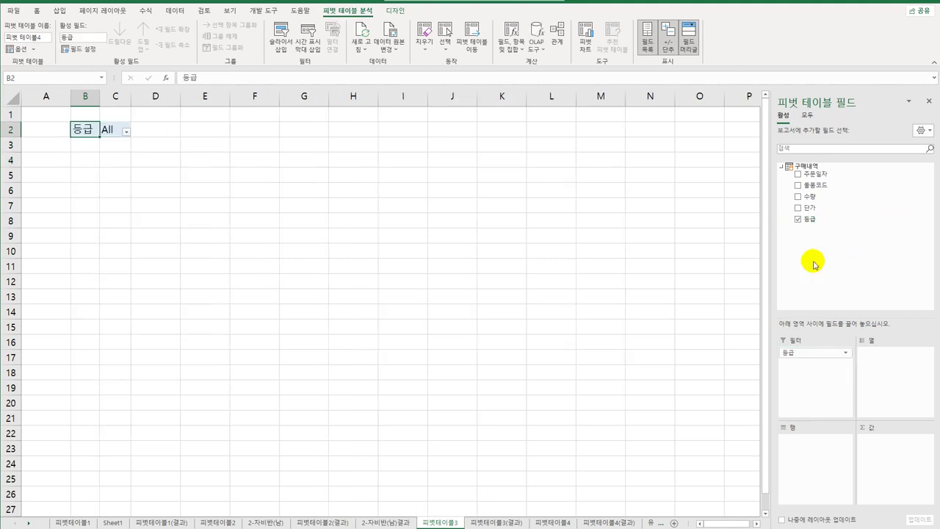
{"action": "left_click_drag", "start_coordinate": [807, 177], "coordinate": [799, 457]}
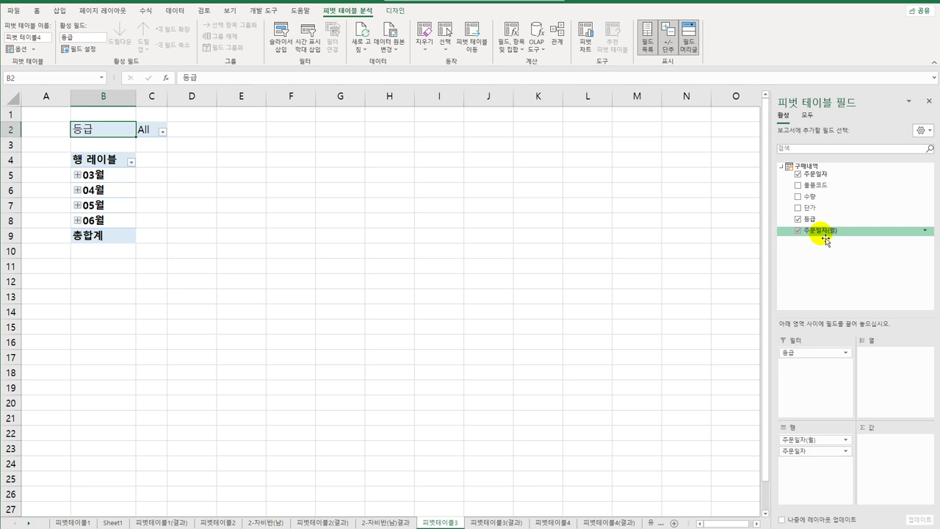
{"action": "left_click_drag", "start_coordinate": [837, 185], "coordinate": [901, 453]}
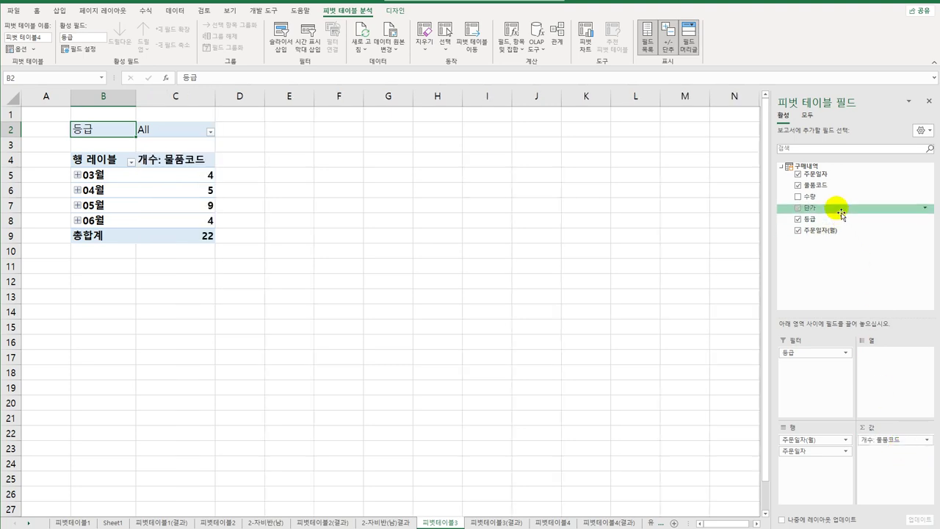
{"action": "left_click_drag", "start_coordinate": [830, 197], "coordinate": [889, 454]}
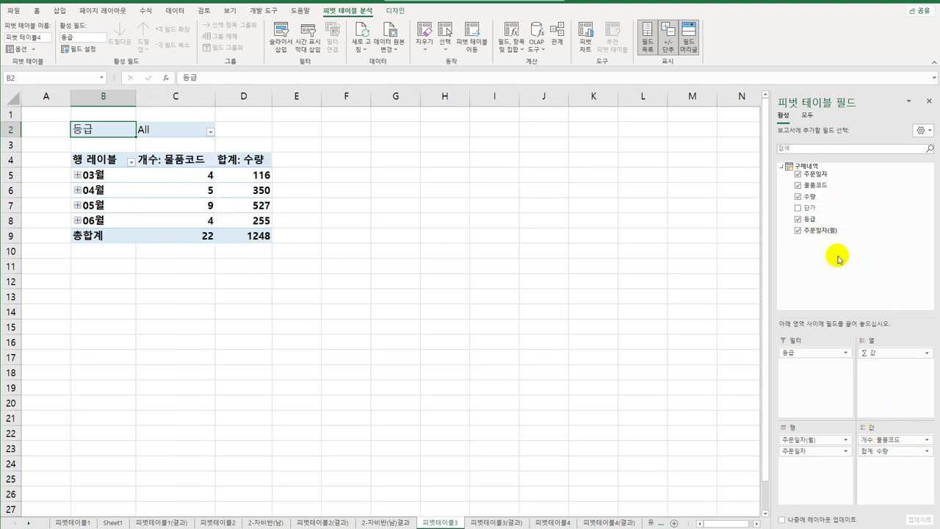
{"action": "left_click_drag", "start_coordinate": [831, 208], "coordinate": [882, 484]}
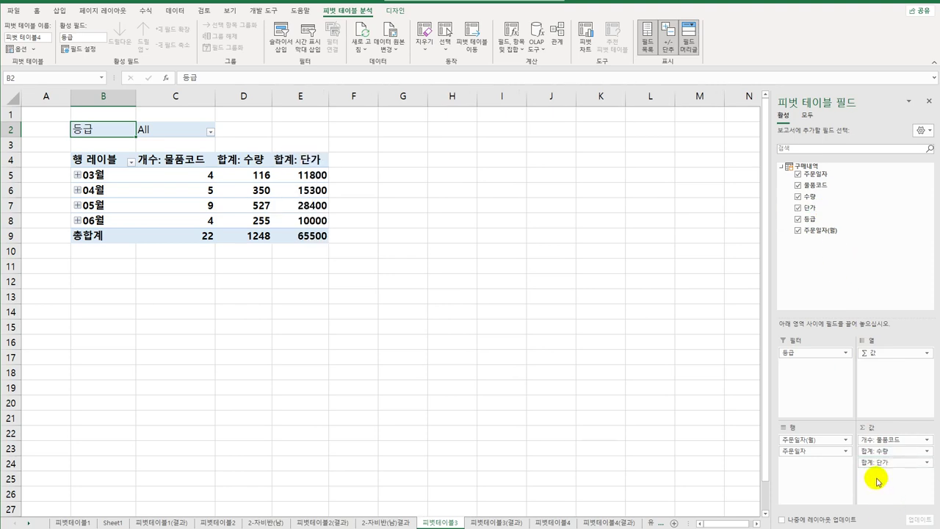
Show the PivotTable report in outline form (개요 형식)
{"action": "left_click", "coordinate": [395, 10]}
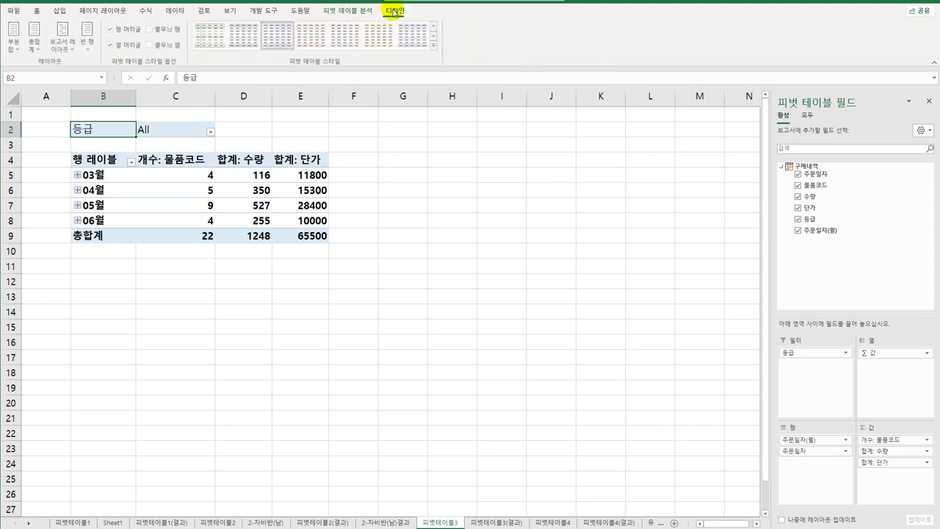
{"action": "left_click", "coordinate": [61, 50]}
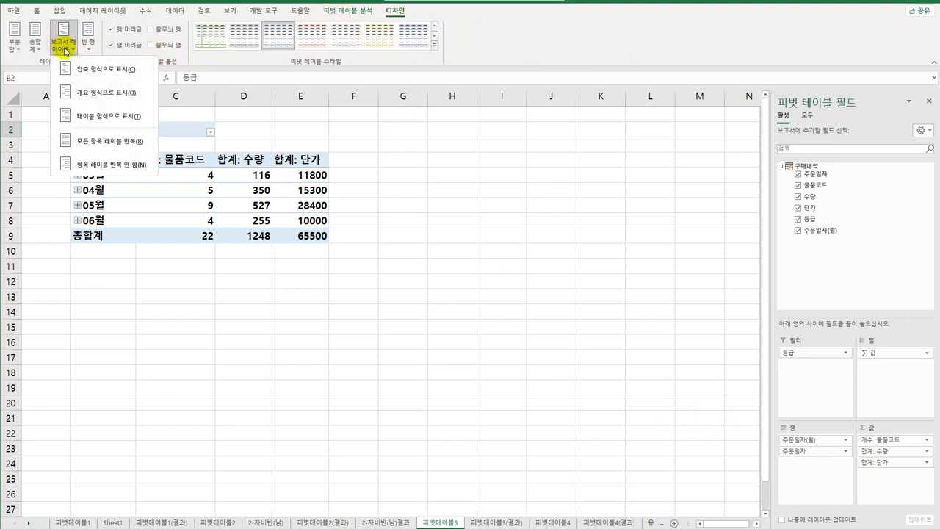
{"action": "left_click", "coordinate": [66, 90]}
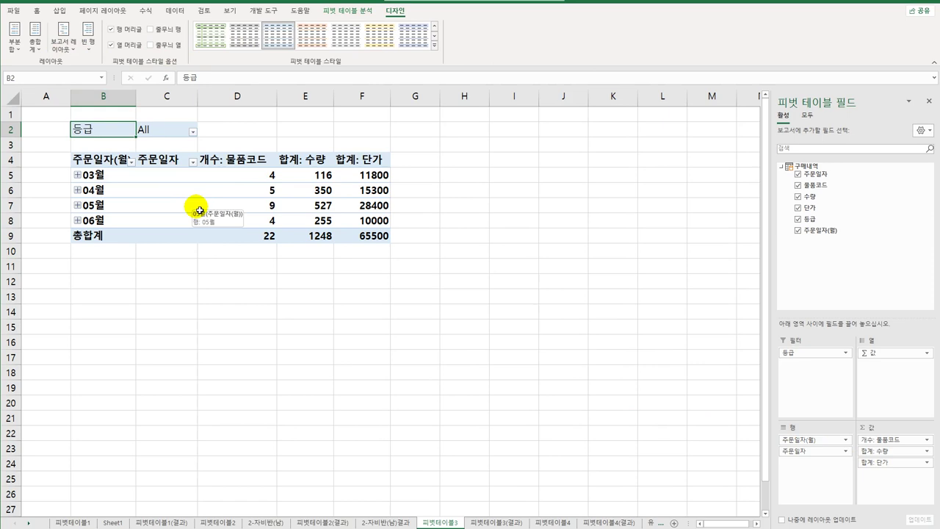
Summarize the 수량 value field by average (평균) and format it as a number with thousands separators
{"action": "left_click", "coordinate": [298, 162]}
{"action": "right_click", "coordinate": [297, 162]}
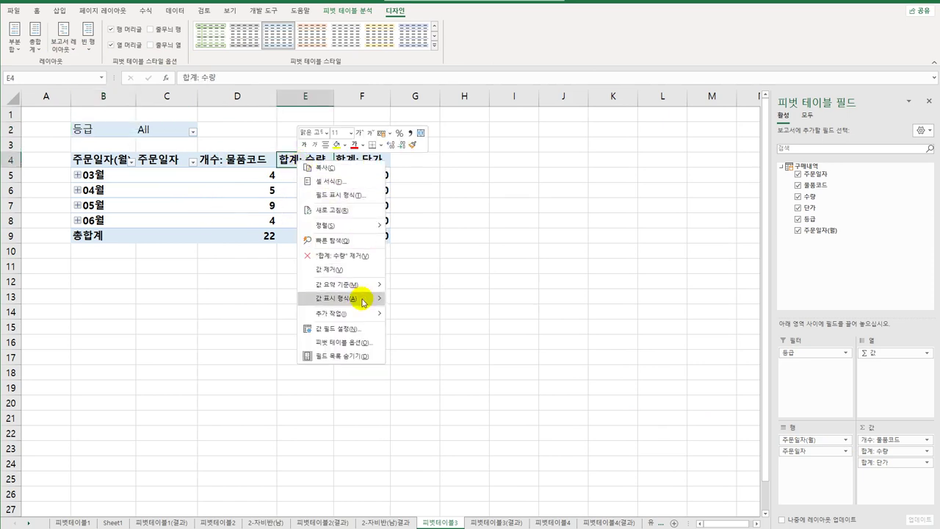
{"action": "left_click", "coordinate": [357, 326]}
{"action": "left_click", "coordinate": [278, 345]}
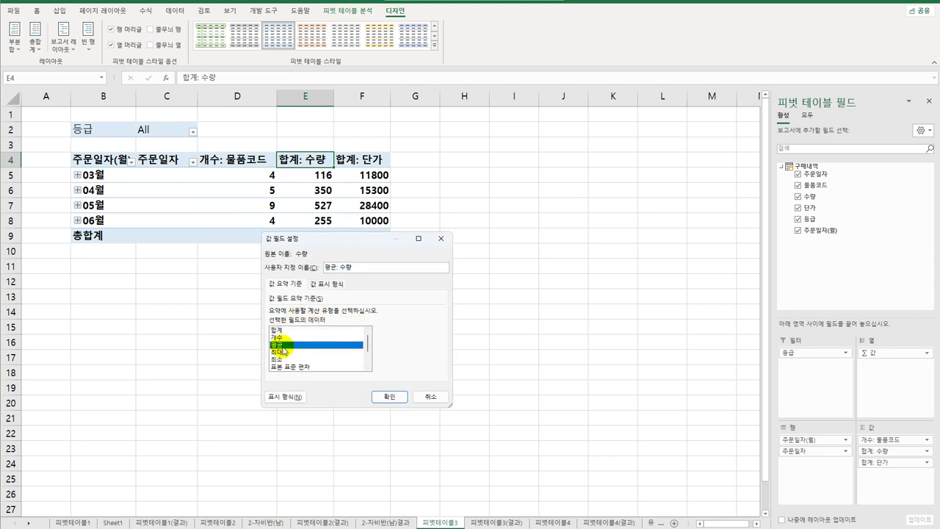
{"action": "left_click", "coordinate": [285, 397]}
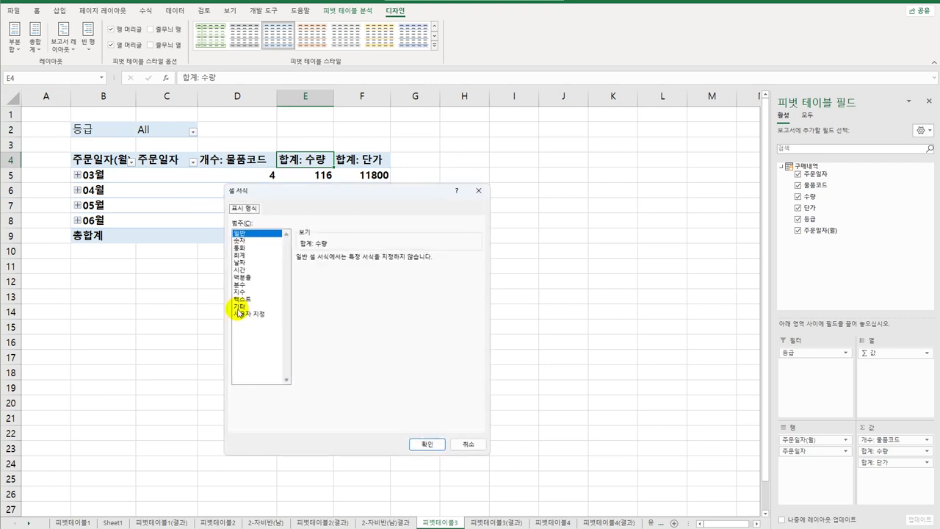
{"action": "left_click", "coordinate": [242, 240]}
{"action": "left_click", "coordinate": [299, 272]}
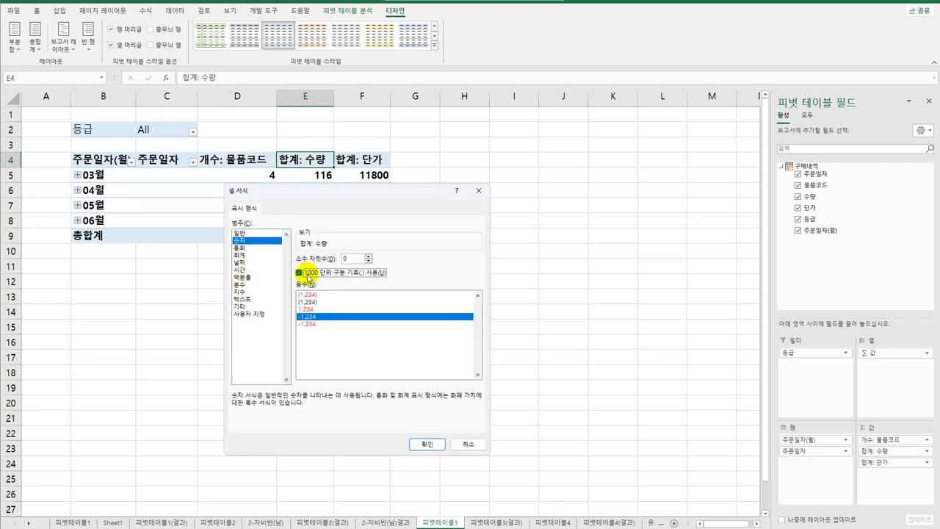
{"action": "left_click", "coordinate": [426, 443]}
{"action": "left_click", "coordinate": [372, 397]}
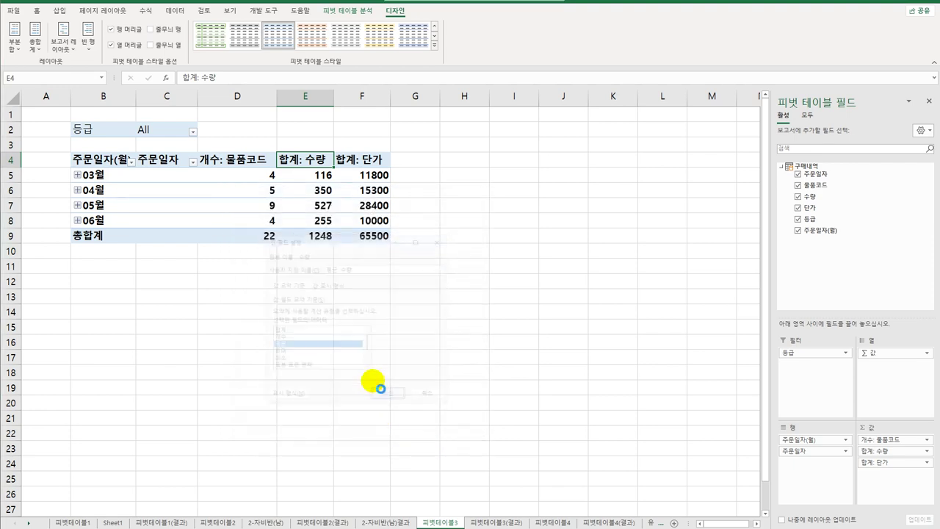
Summarize the 단가 value field by average (평균), using the number category with thousands separators
{"action": "left_click", "coordinate": [365, 163]}
{"action": "right_click", "coordinate": [365, 163]}
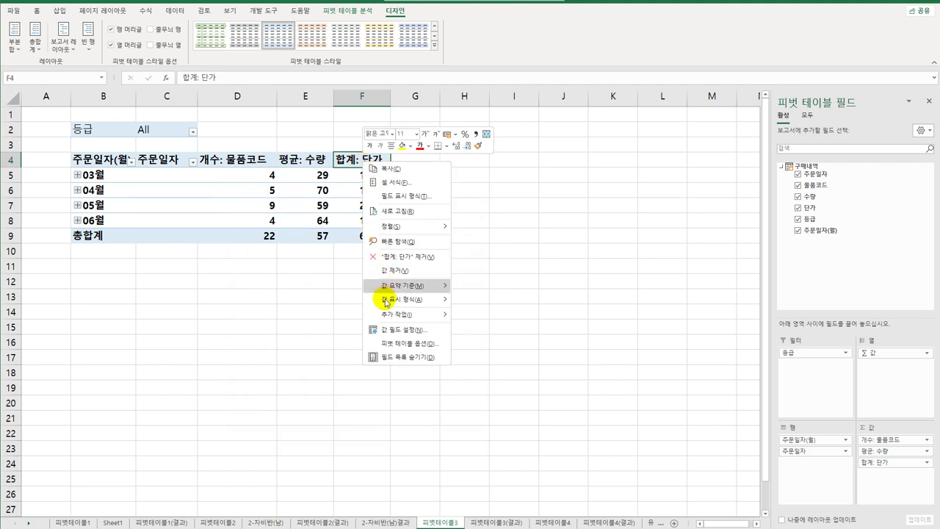
{"action": "left_click", "coordinate": [384, 330]}
{"action": "left_click", "coordinate": [307, 349]}
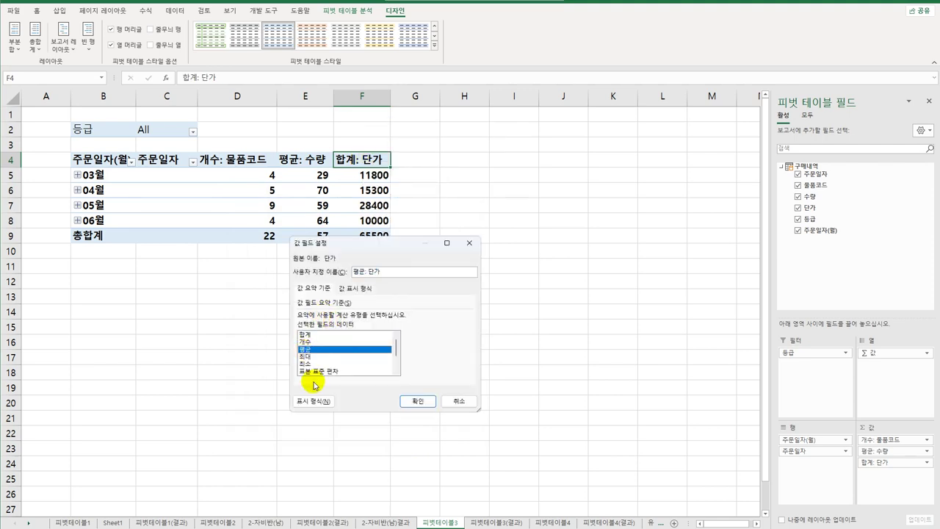
{"action": "left_click", "coordinate": [316, 402]}
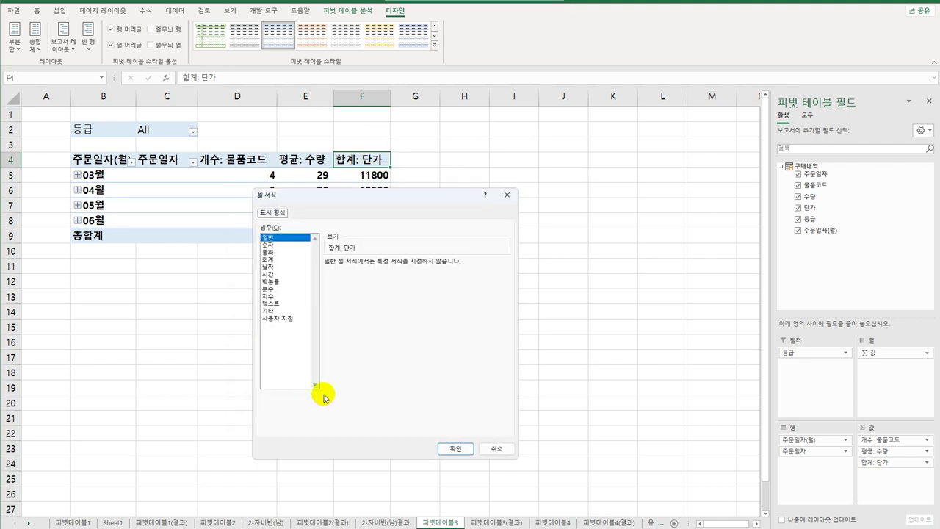
{"action": "left_click", "coordinate": [302, 252]}
{"action": "left_click", "coordinate": [301, 244]}
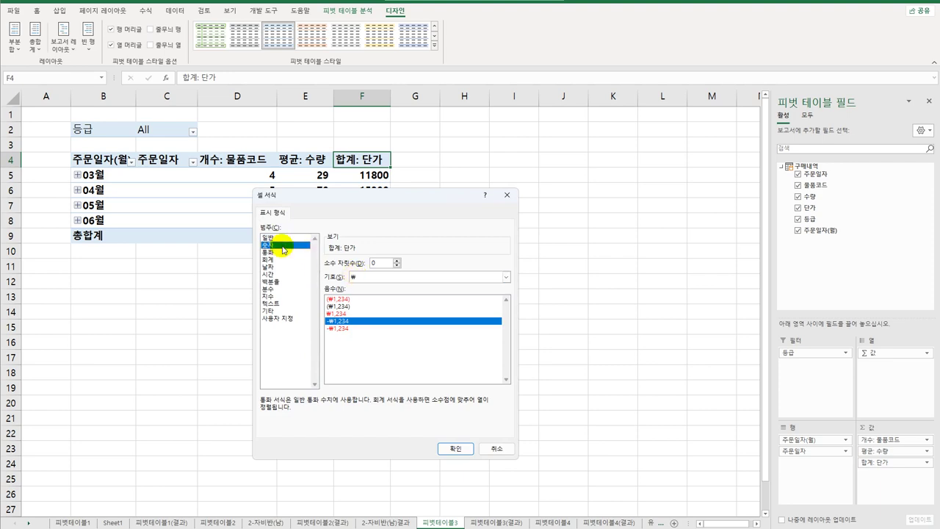
{"action": "left_click", "coordinate": [350, 277]}
{"action": "left_click", "coordinate": [455, 448]}
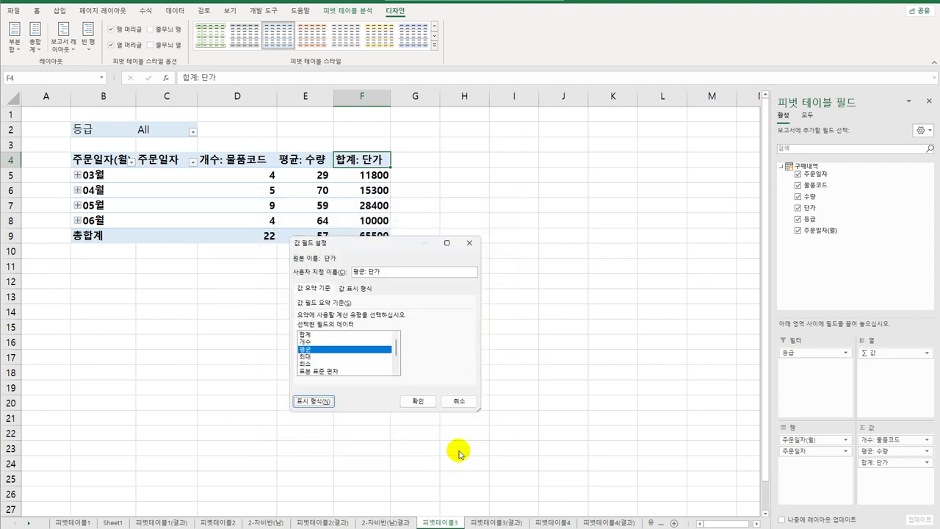
{"action": "left_click", "coordinate": [415, 404]}
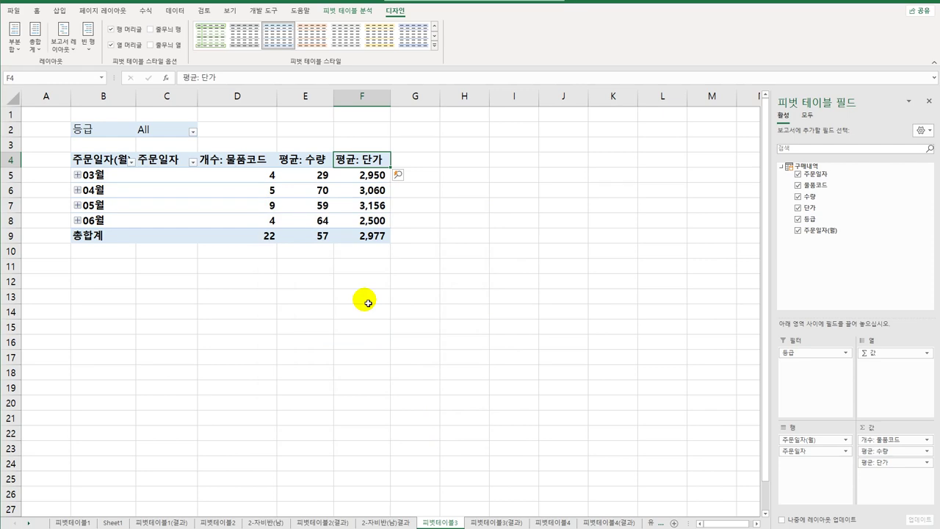
Rename the 물품코드 count field as 물품개수 and give it the custom number format #건
{"action": "left_click", "coordinate": [222, 163]}
{"action": "right_click", "coordinate": [223, 163]}
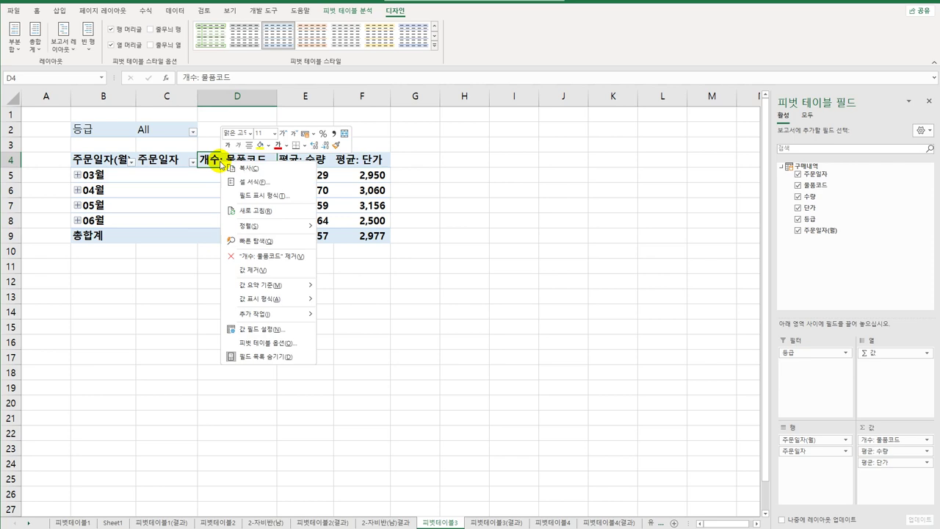
{"action": "left_click", "coordinate": [295, 328]}
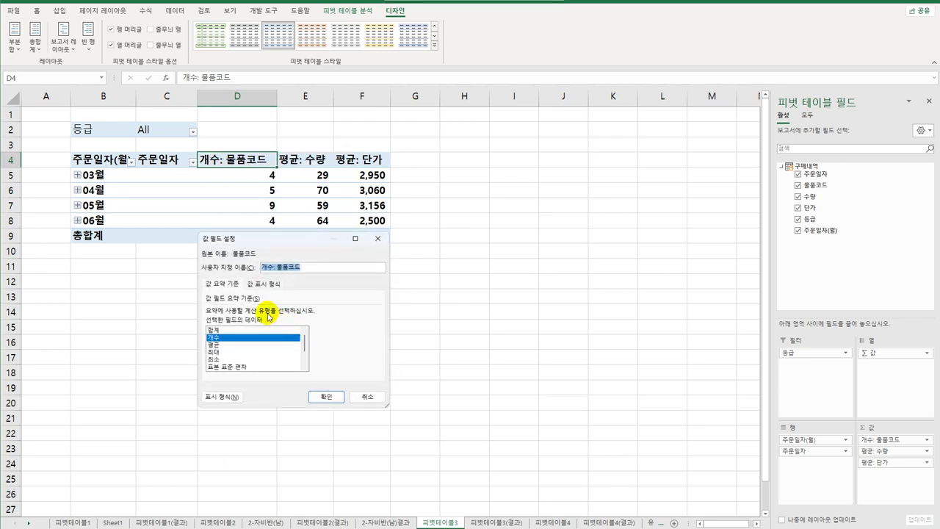
{"action": "type", "text": "ㄱ"}
{"action": "left_click", "coordinate": [221, 397]}
{"action": "left_click_drag", "start_coordinate": [300, 196], "coordinate": [484, 164]}
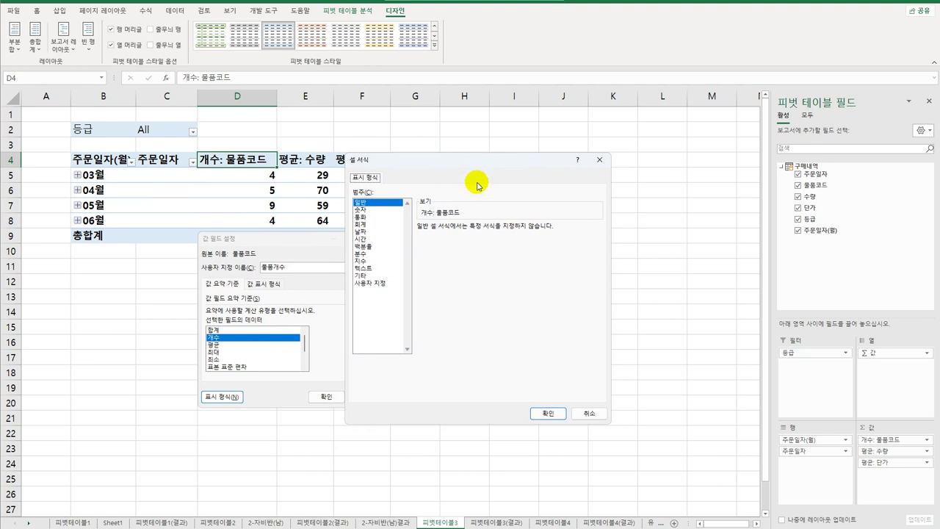
{"action": "left_click", "coordinate": [372, 282]}
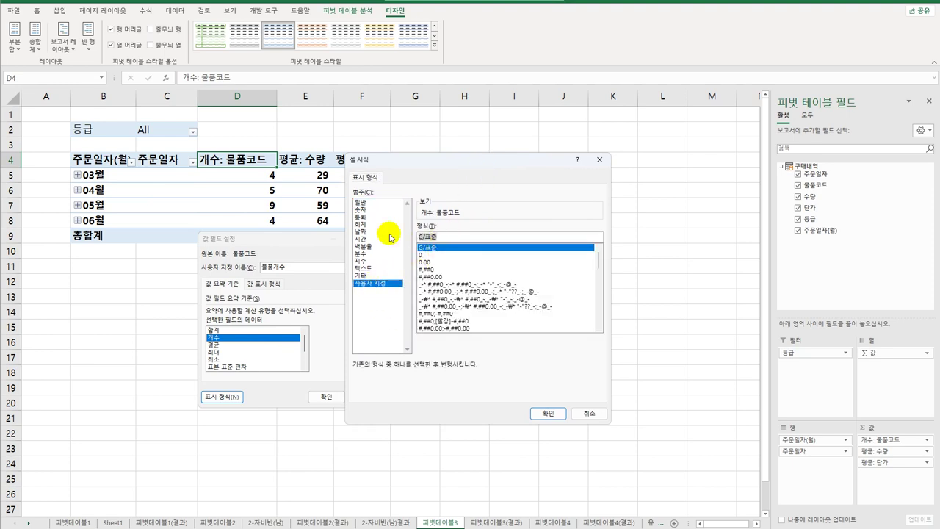
{"action": "type", "text": "0"}
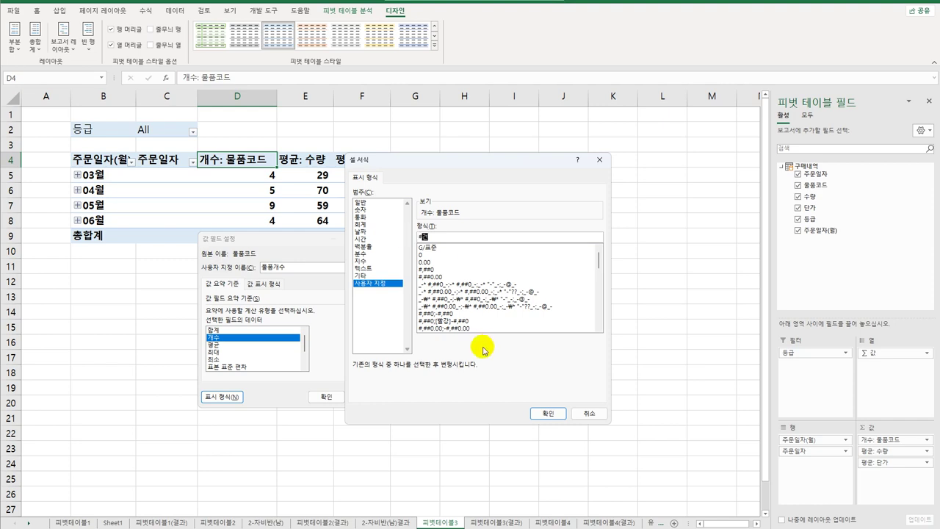
{"action": "left_click", "coordinate": [544, 413]}
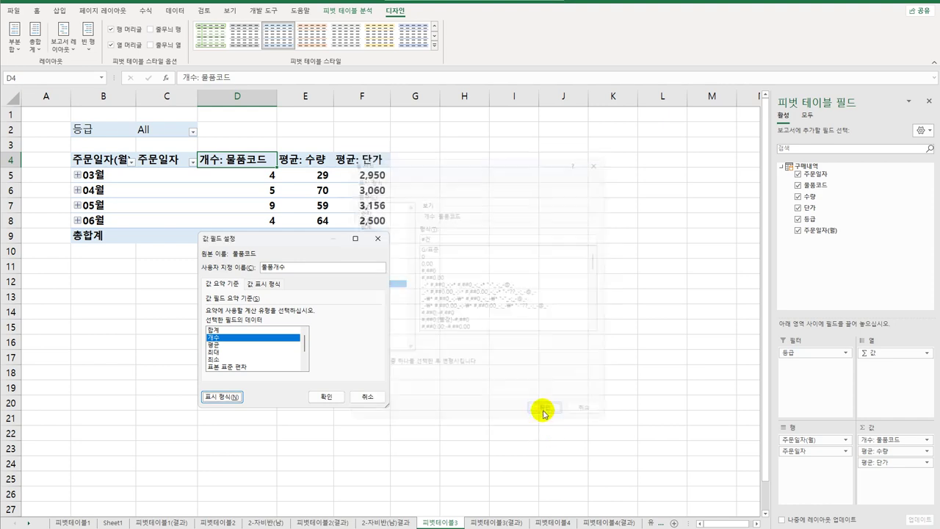
{"action": "left_click", "coordinate": [328, 397]}
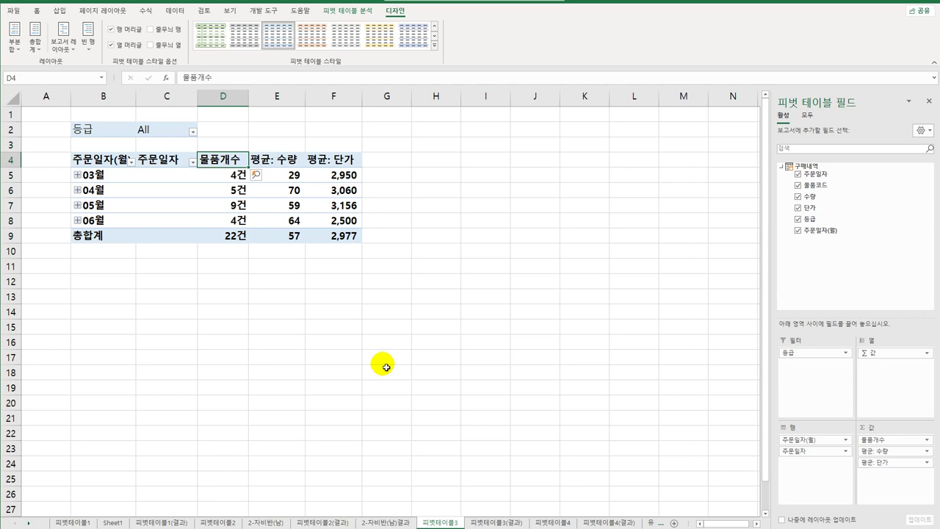
Turn on merging and centring of labelled cells (레이블이 있는 셀 병합 및 가운데 맞춤) in the PivotTable options
{"action": "left_click", "coordinate": [346, 12]}
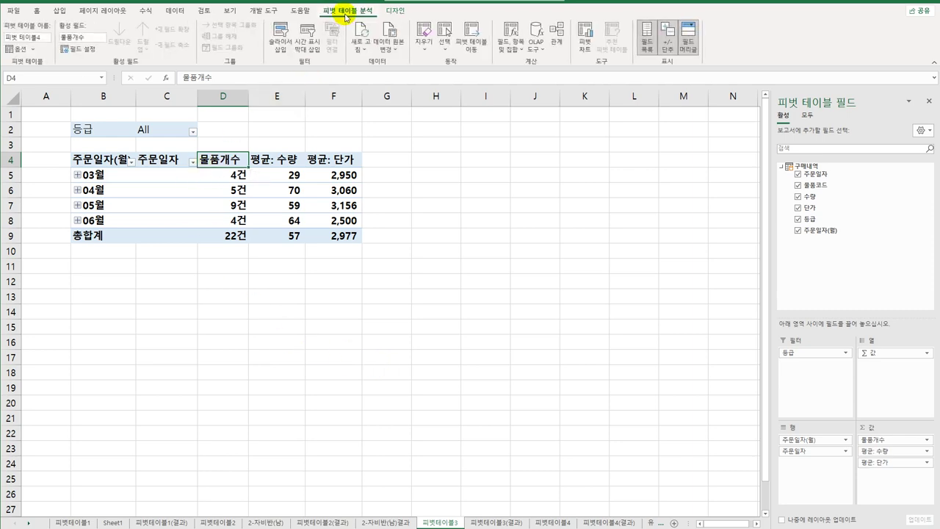
{"action": "left_click", "coordinate": [18, 50]}
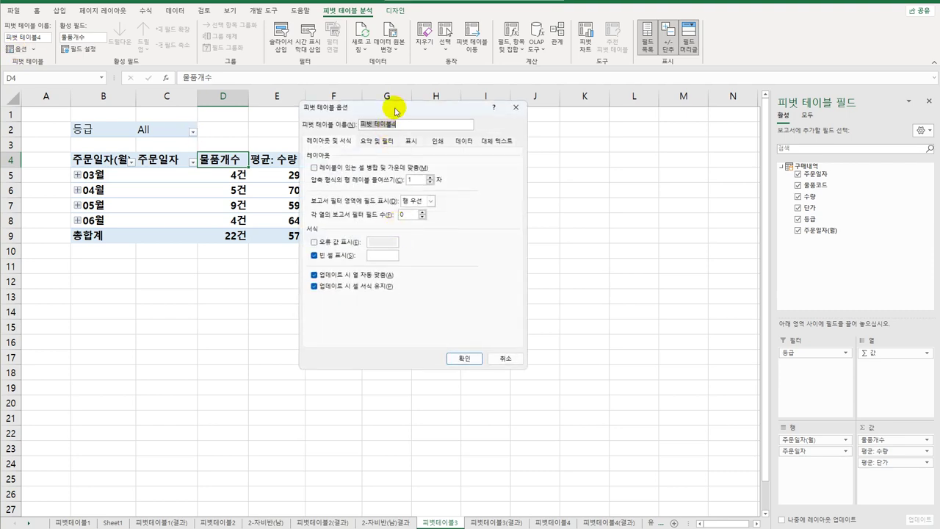
{"action": "left_click_drag", "start_coordinate": [400, 109], "coordinate": [488, 131]}
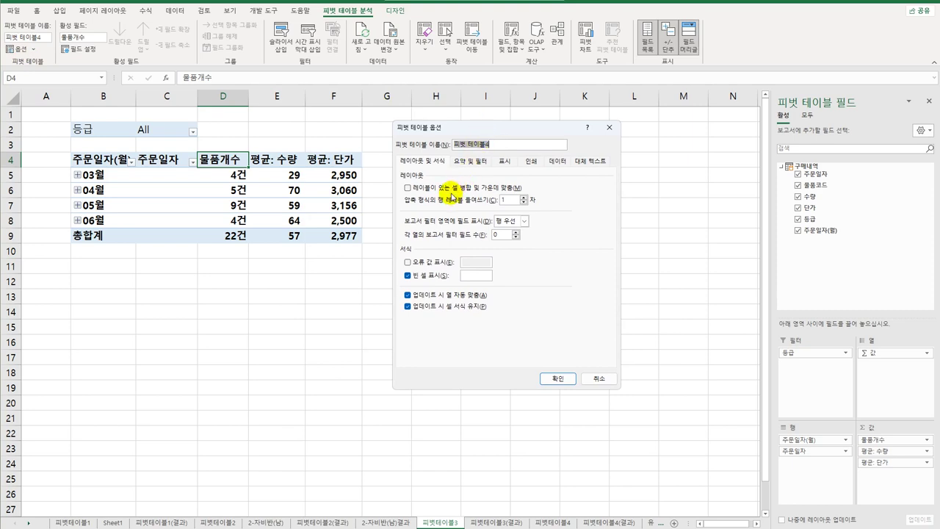
{"action": "left_click", "coordinate": [451, 190]}
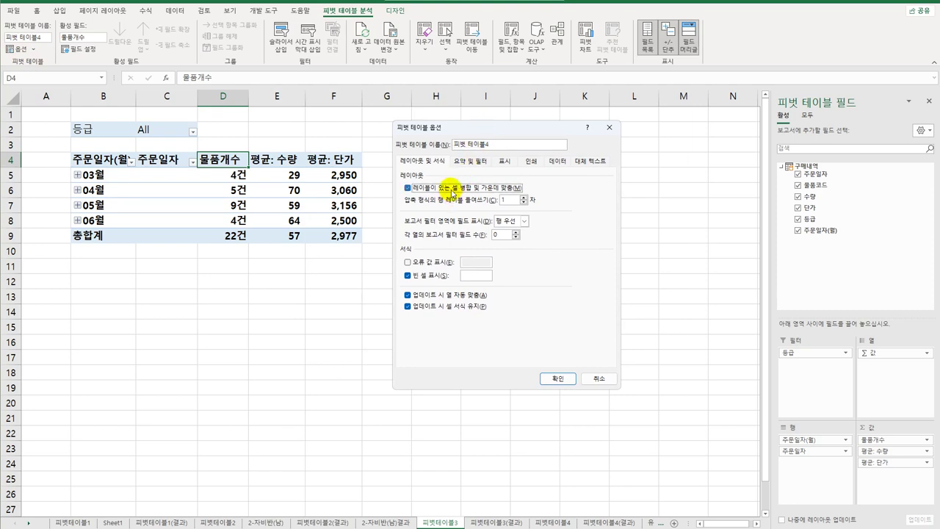
{"action": "left_click", "coordinate": [555, 378]}
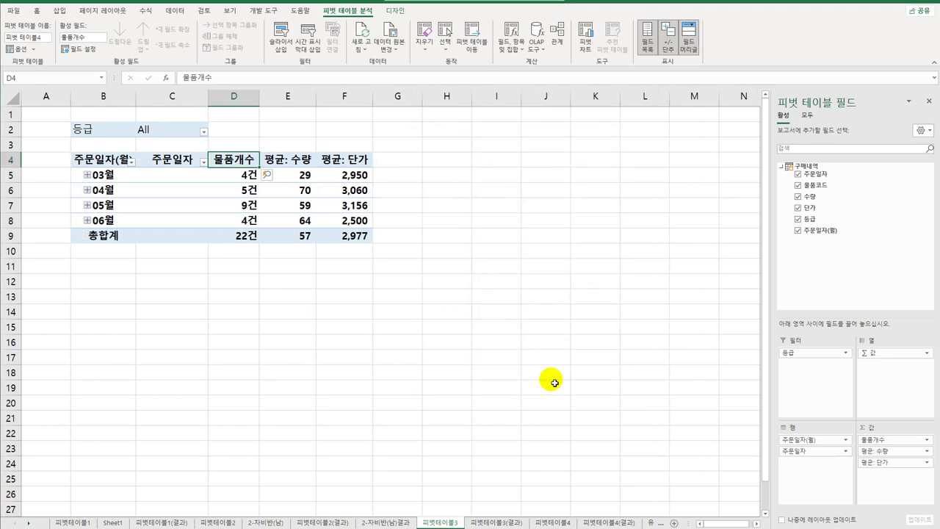
{"action": "left_click", "coordinate": [542, 360]}
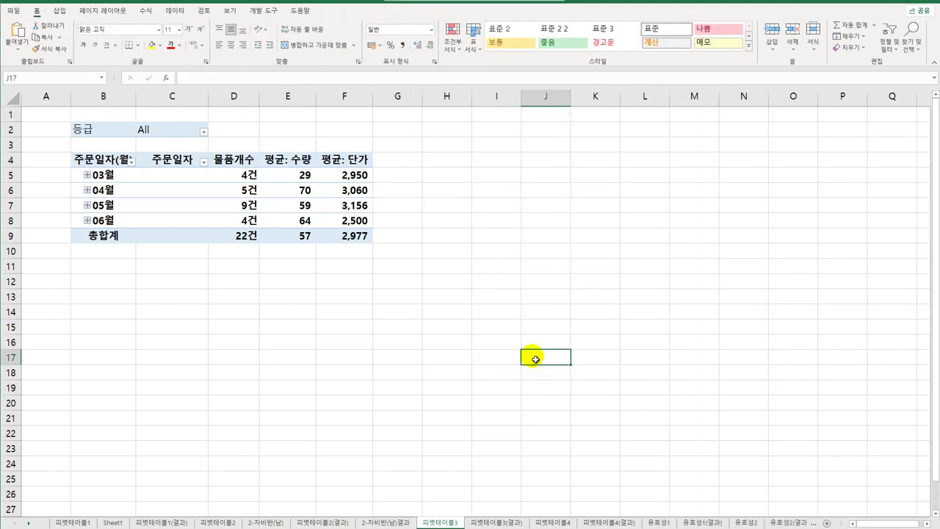
Widen column B to fit the 주문일자(월) header and compare the PivotTable with the one on the 피벗테이블3(결과) sheet
{"action": "mouse_move", "coordinate": [244, 207]}
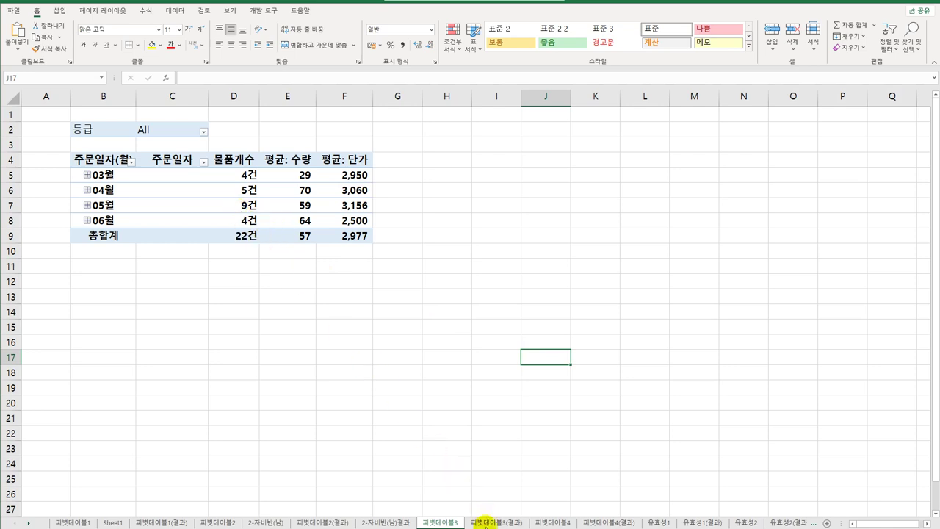
{"action": "left_click", "coordinate": [487, 521]}
{"action": "left_click", "coordinate": [440, 522]}
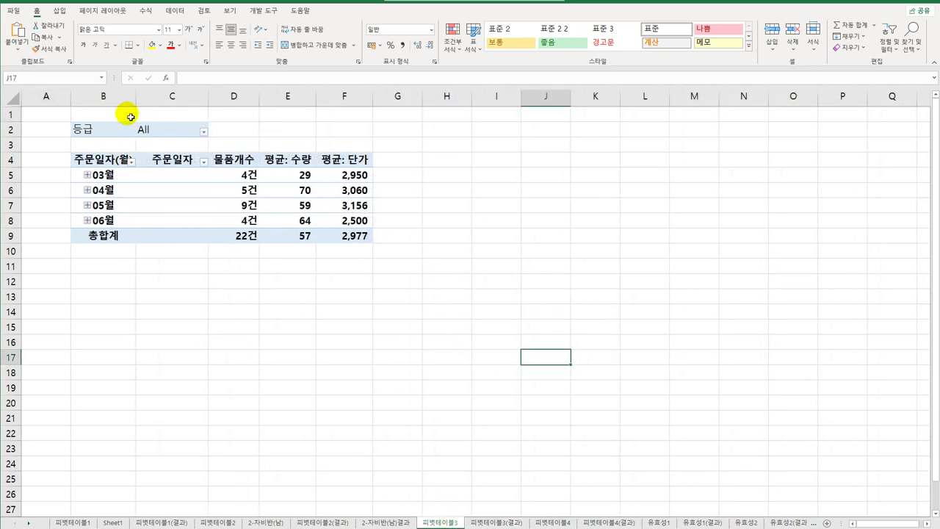
{"action": "left_click_drag", "start_coordinate": [136, 104], "coordinate": [160, 105]}
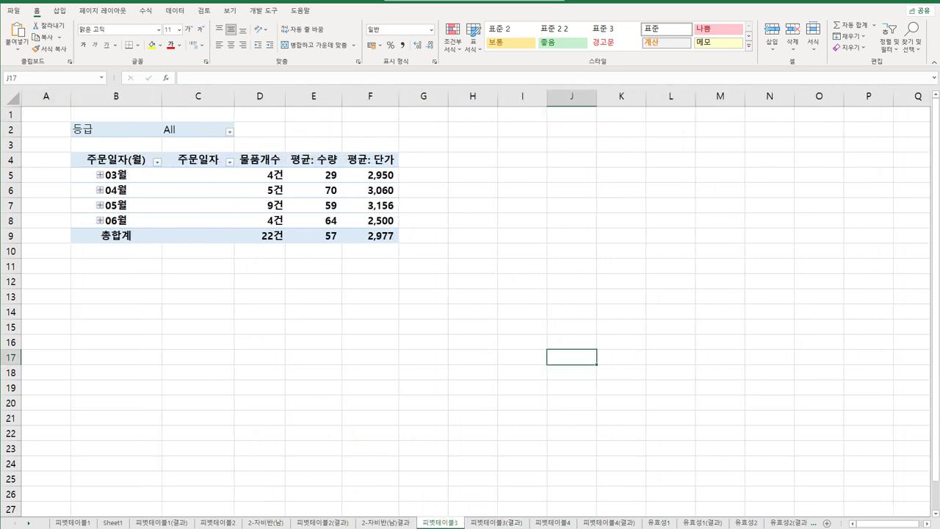
{"action": "left_click", "coordinate": [496, 522]}
{"action": "left_click", "coordinate": [453, 522]}
{"action": "left_click", "coordinate": [486, 522]}
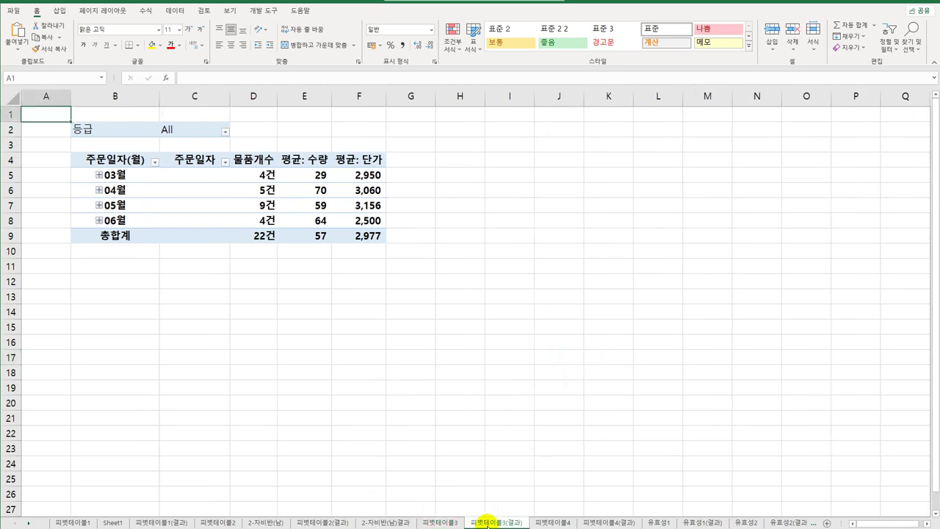
{"action": "left_click", "coordinate": [437, 522]}
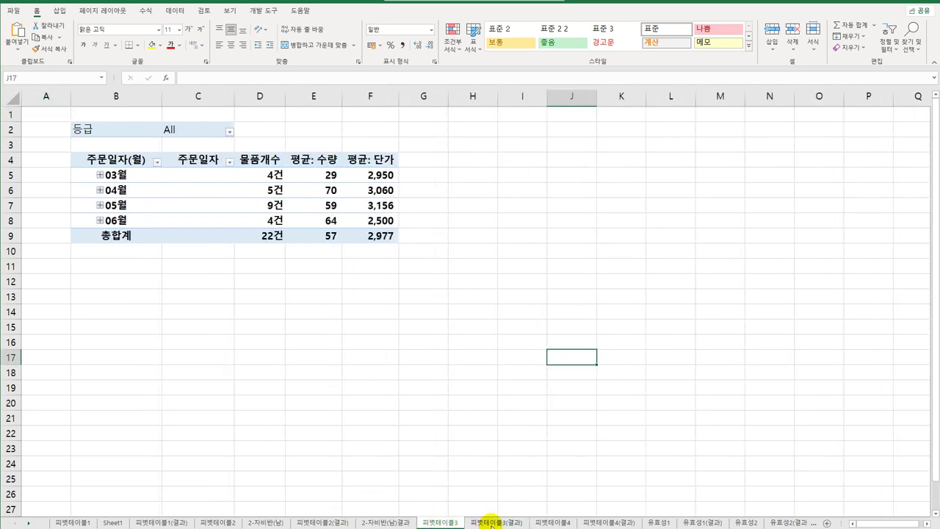
{"action": "left_click", "coordinate": [491, 522]}
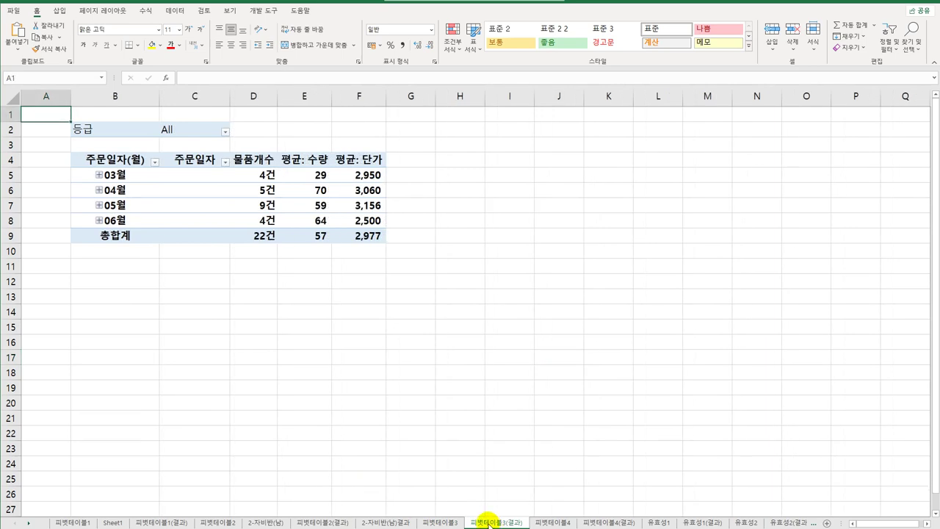
From cell B4 of the 피벗테이블4 sheet, import the text file 대출현황.txt using the semicolon (세미콜론) delimiter
{"action": "left_click", "coordinate": [542, 523]}
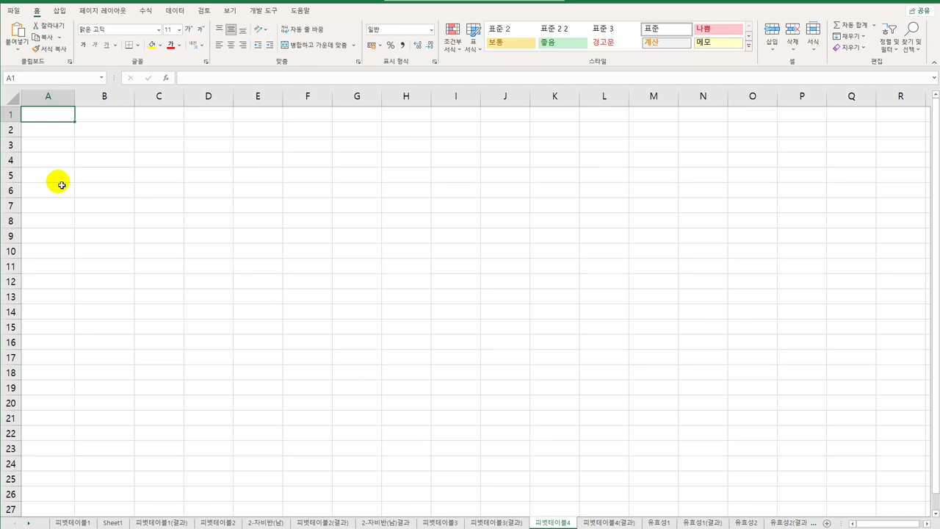
{"action": "left_click", "coordinate": [105, 161]}
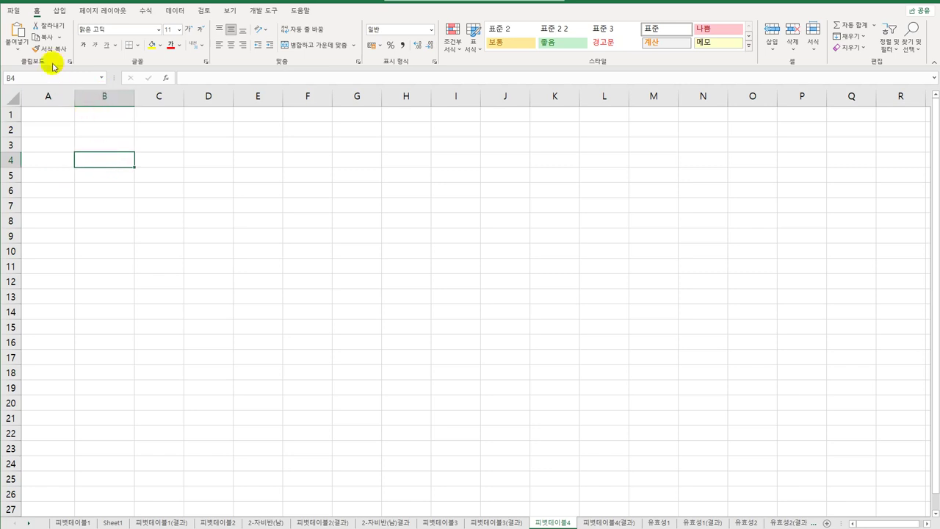
{"action": "left_click", "coordinate": [59, 11]}
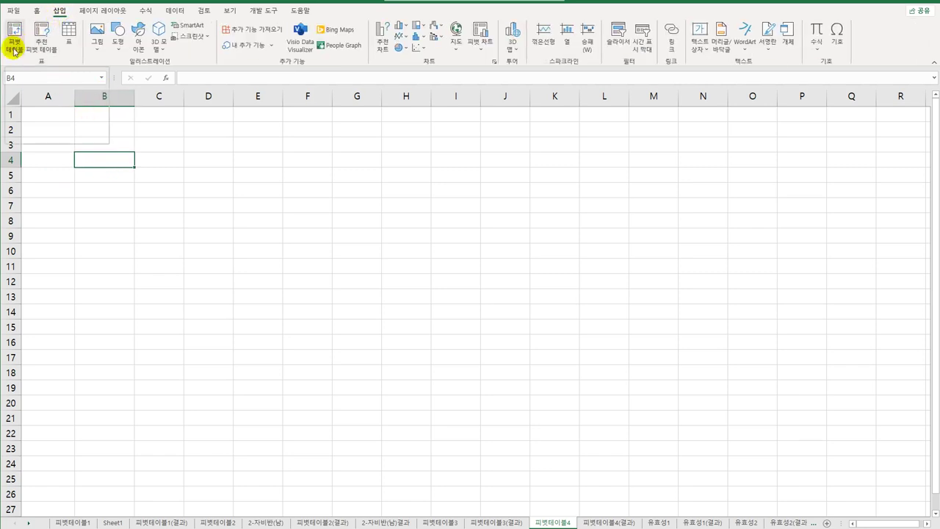
{"action": "left_click", "coordinate": [175, 10]}
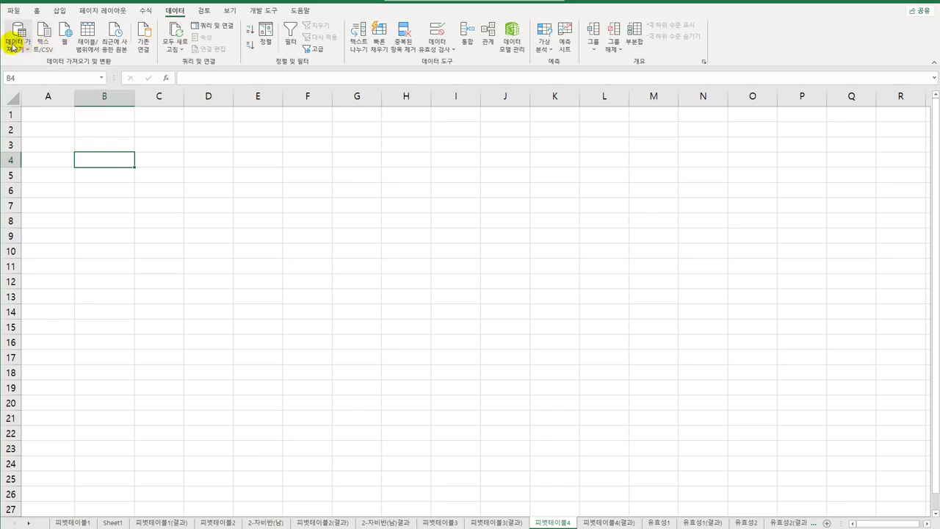
{"action": "left_click", "coordinate": [16, 43]}
{"action": "mouse_move", "coordinate": [39, 70]}
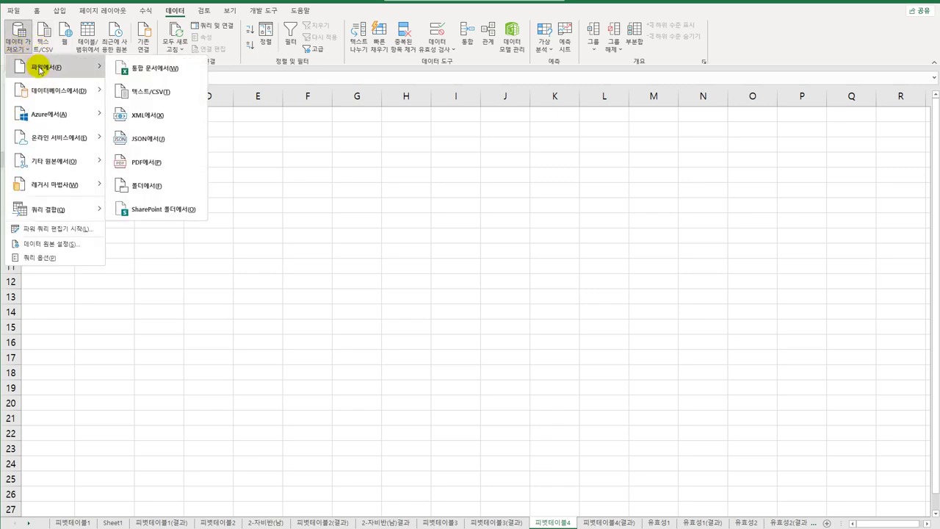
{"action": "left_click", "coordinate": [134, 95]}
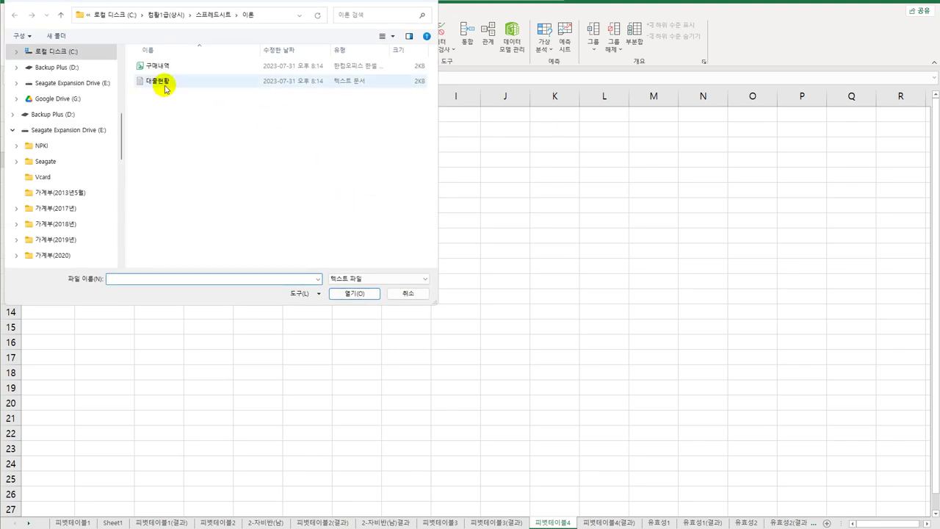
{"action": "left_click", "coordinate": [165, 85]}
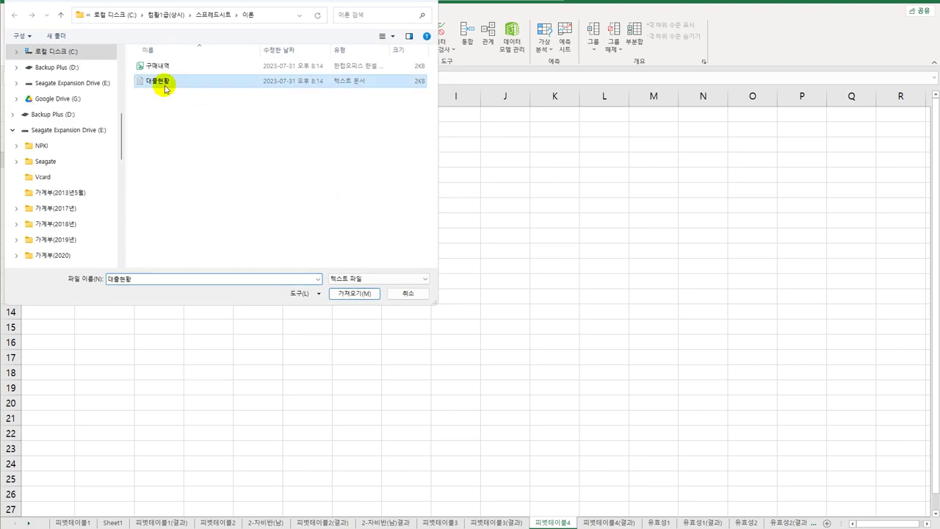
{"action": "left_click", "coordinate": [349, 294]}
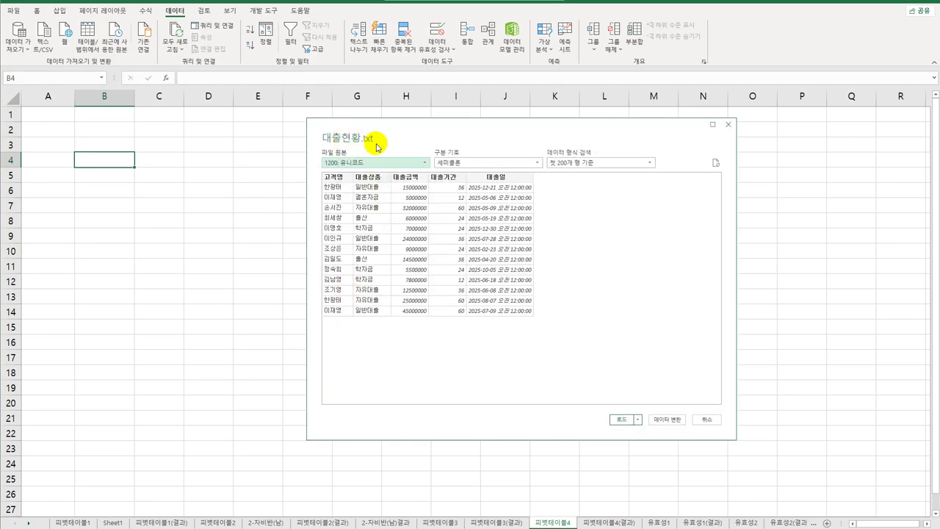
{"action": "left_click", "coordinate": [455, 163]}
{"action": "left_click", "coordinate": [461, 208]}
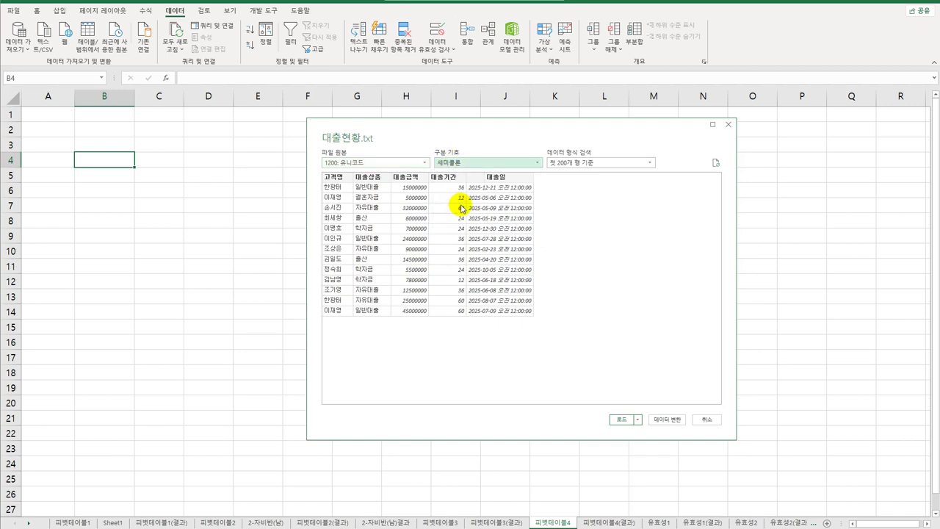
Load the data as a PivotTable report at cell B4 of the existing 피벗테이블4 worksheet and add it to the data model
{"action": "left_click", "coordinate": [637, 423]}
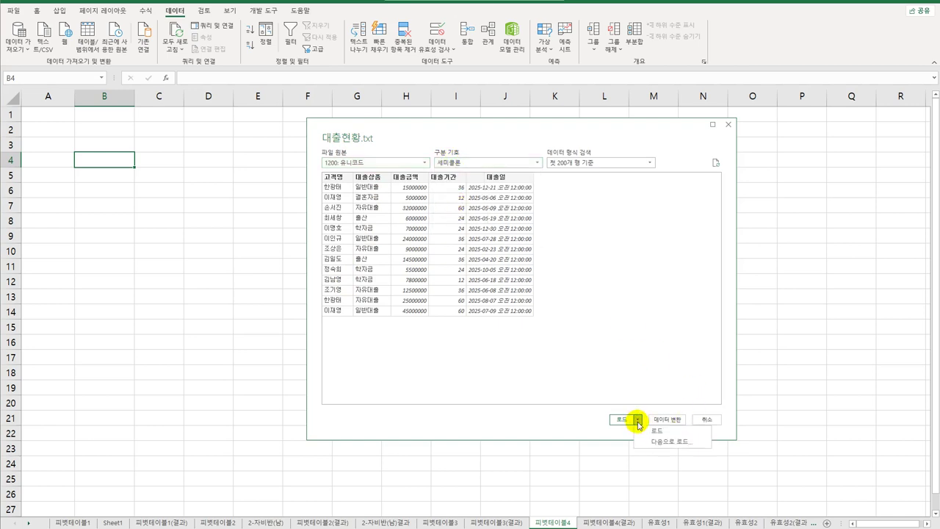
{"action": "left_click", "coordinate": [646, 439]}
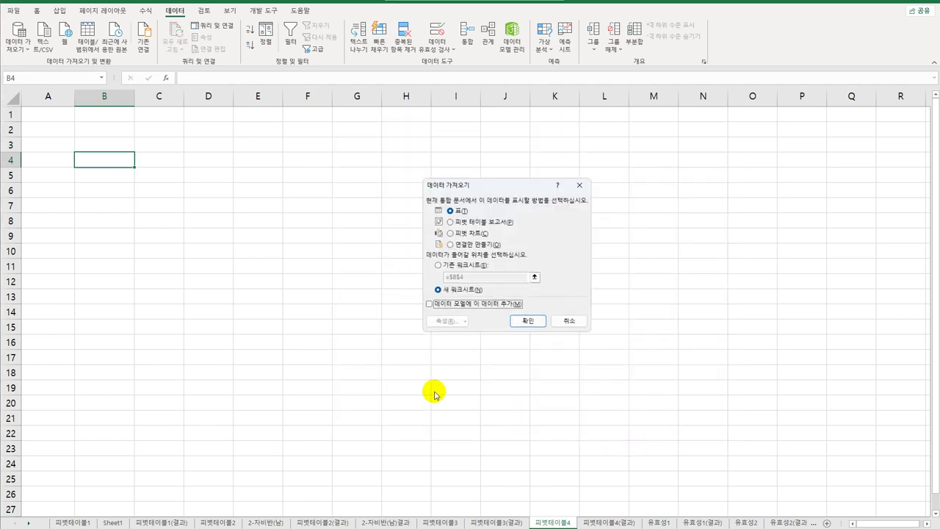
{"action": "left_click", "coordinate": [474, 222]}
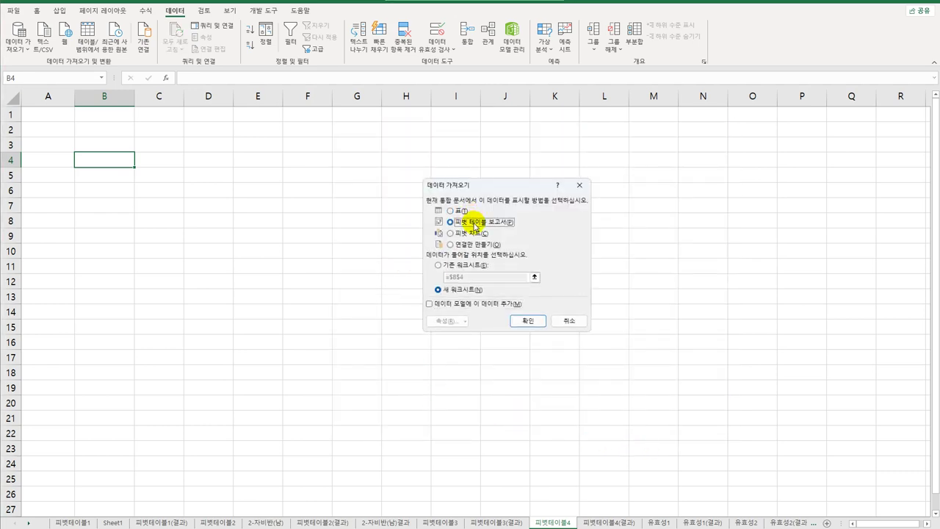
{"action": "left_click", "coordinate": [445, 266]}
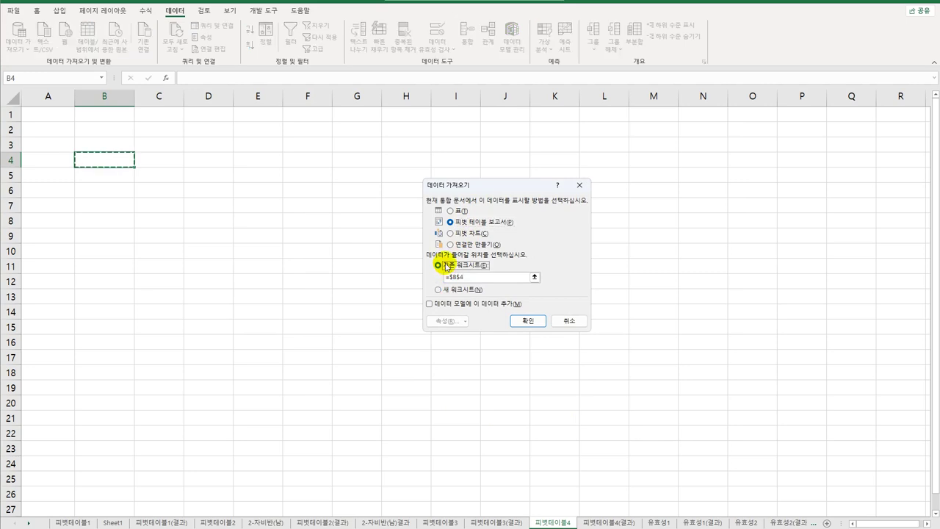
{"action": "left_click", "coordinate": [109, 163]}
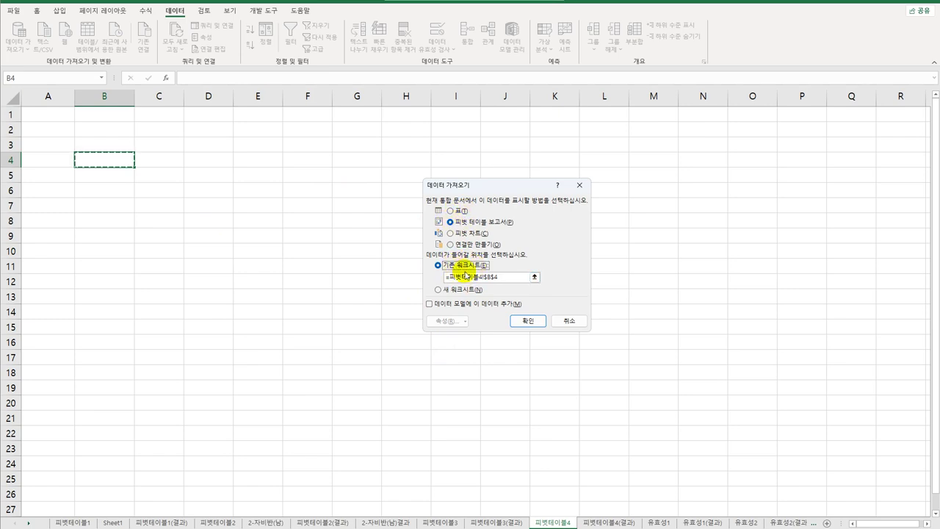
{"action": "left_click", "coordinate": [456, 307]}
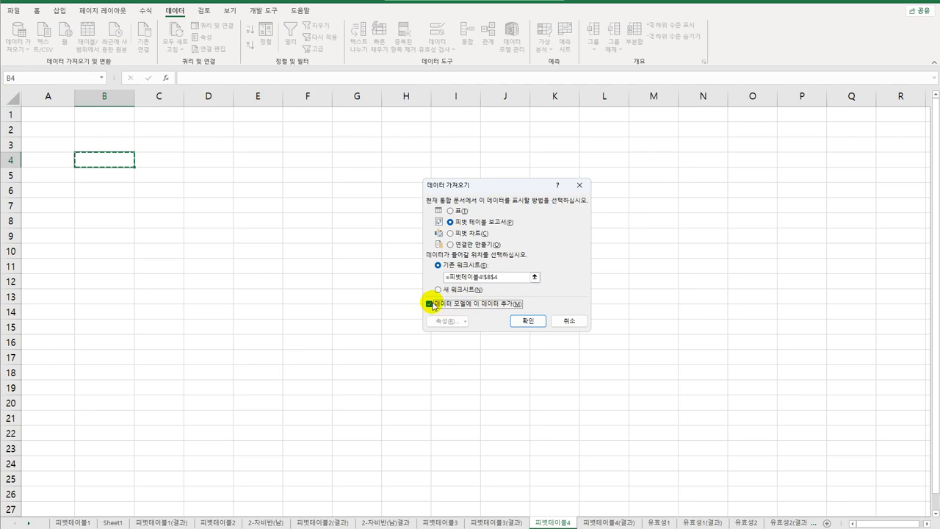
{"action": "left_click", "coordinate": [528, 320]}
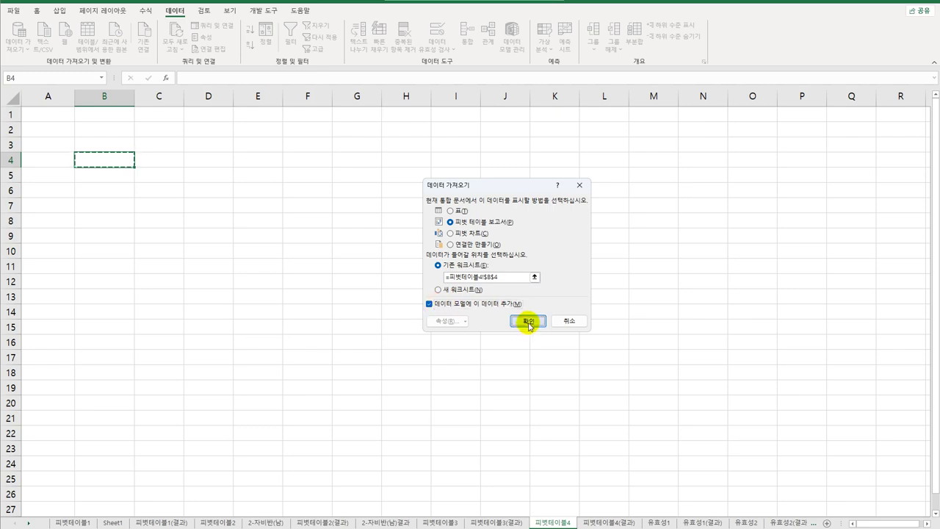
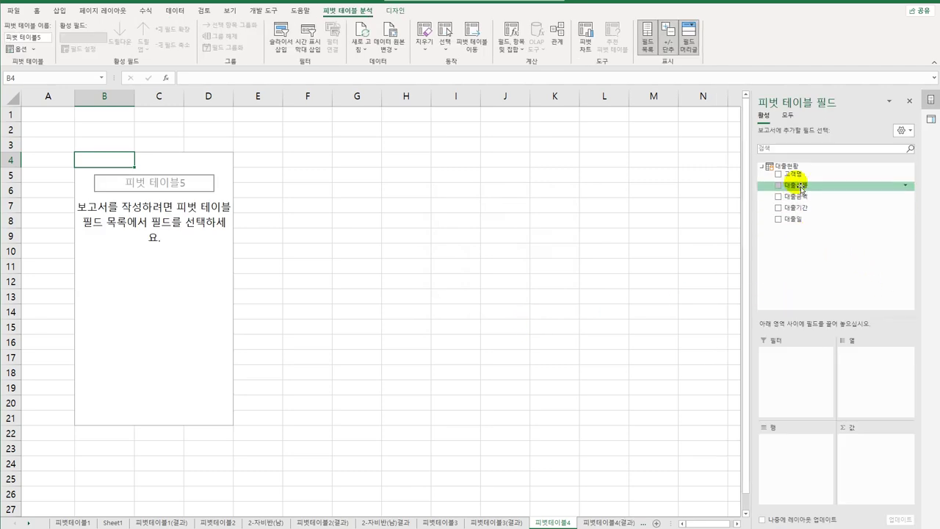
Place 고객명 in the filters, 대출기간 in the rows, 대출상품 in the columns and 대출금액 in the values
{"action": "left_click_drag", "start_coordinate": [795, 174], "coordinate": [803, 369]}
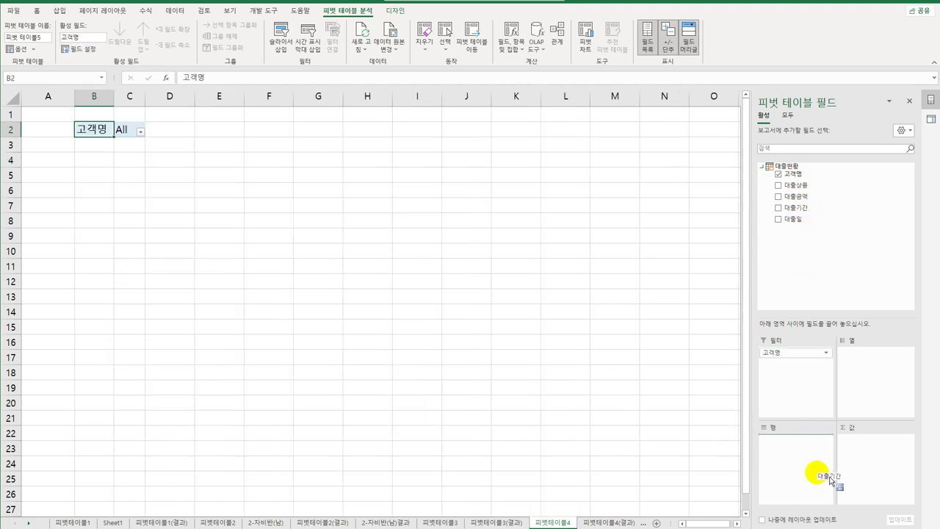
{"action": "left_click_drag", "start_coordinate": [817, 476], "coordinate": [818, 477]}
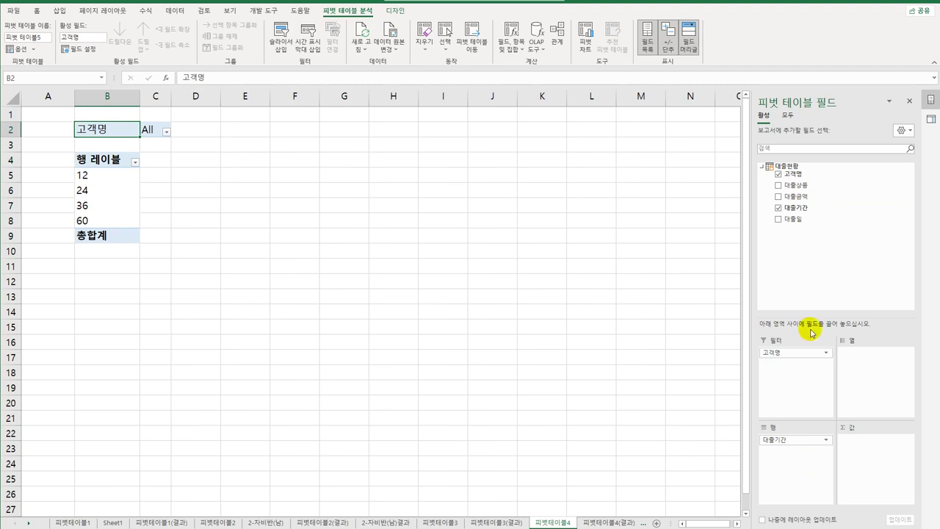
{"action": "left_click_drag", "start_coordinate": [804, 184], "coordinate": [876, 400]}
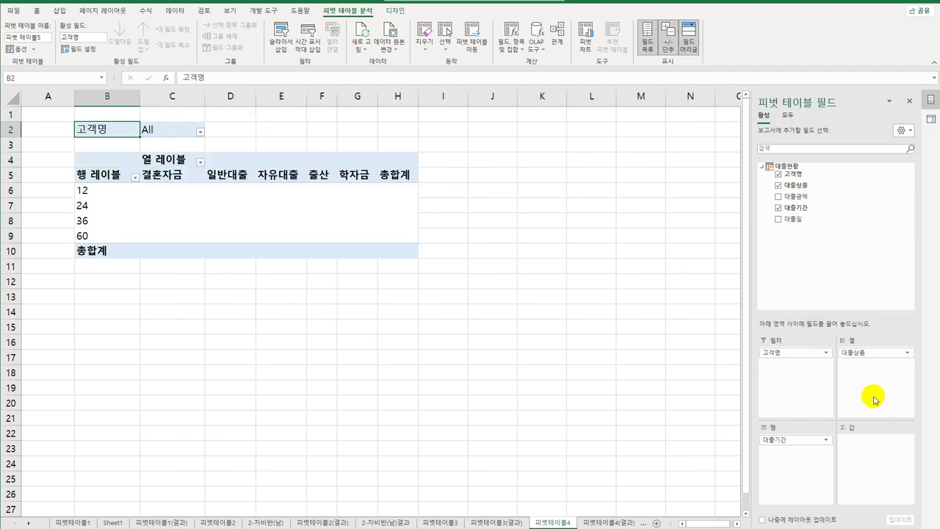
{"action": "left_click_drag", "start_coordinate": [795, 196], "coordinate": [870, 485]}
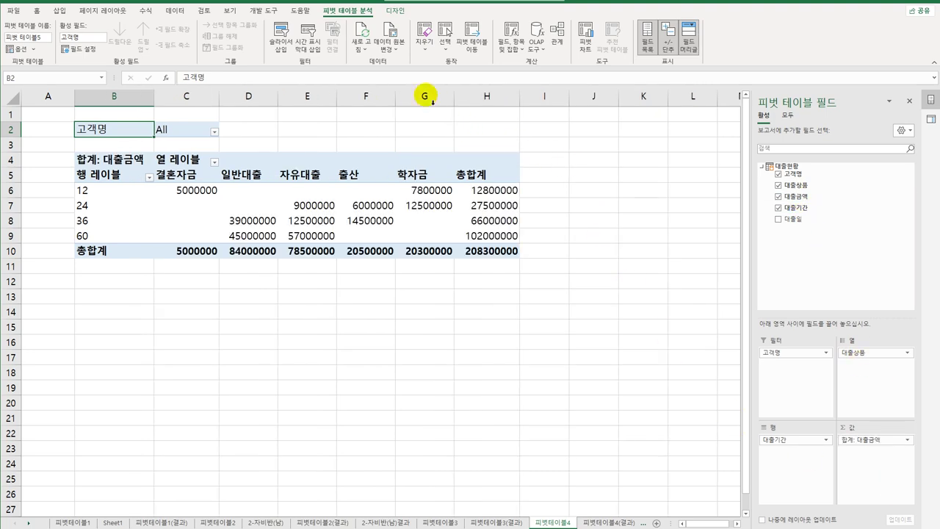
Show the PivotTable in outline form (개요 형식) and turn on grand totals for columns only (열의 총합계만 설정)
{"action": "left_click", "coordinate": [397, 10]}
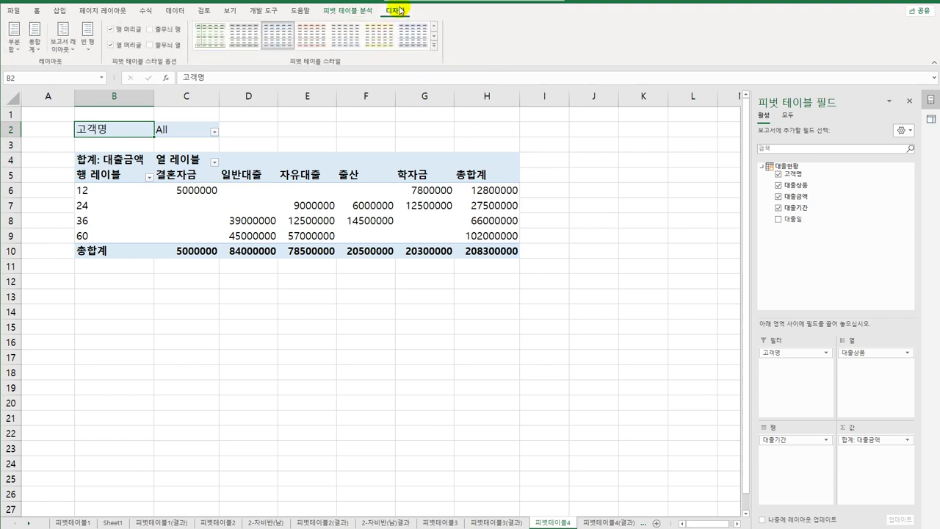
{"action": "left_click", "coordinate": [64, 46]}
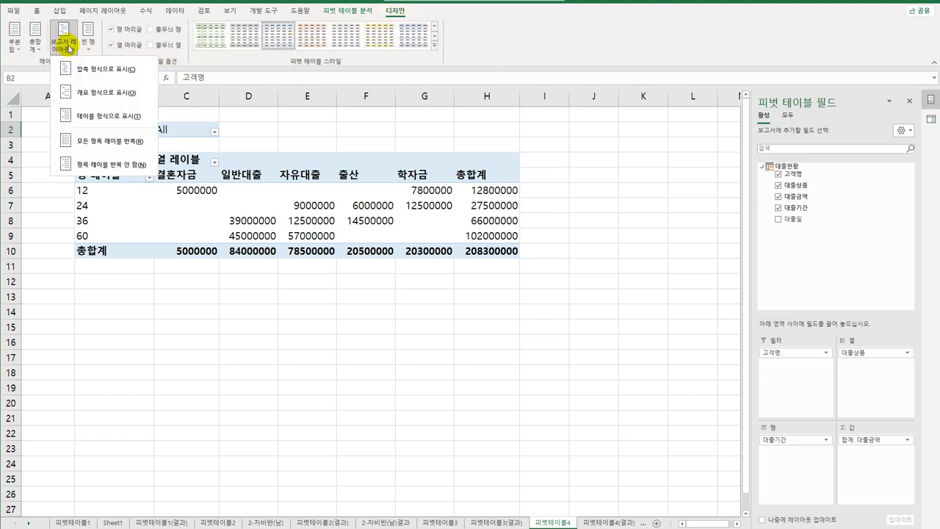
{"action": "left_click", "coordinate": [98, 102]}
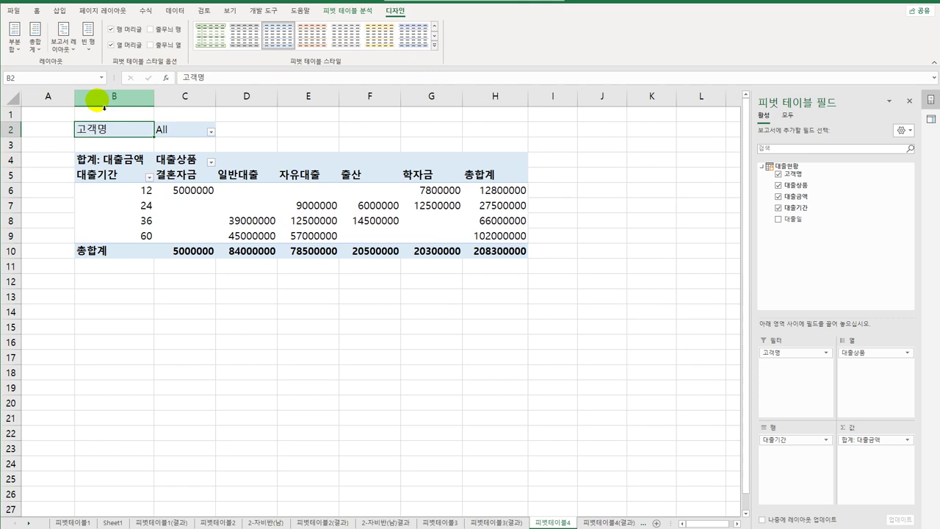
{"action": "left_click", "coordinate": [33, 48]}
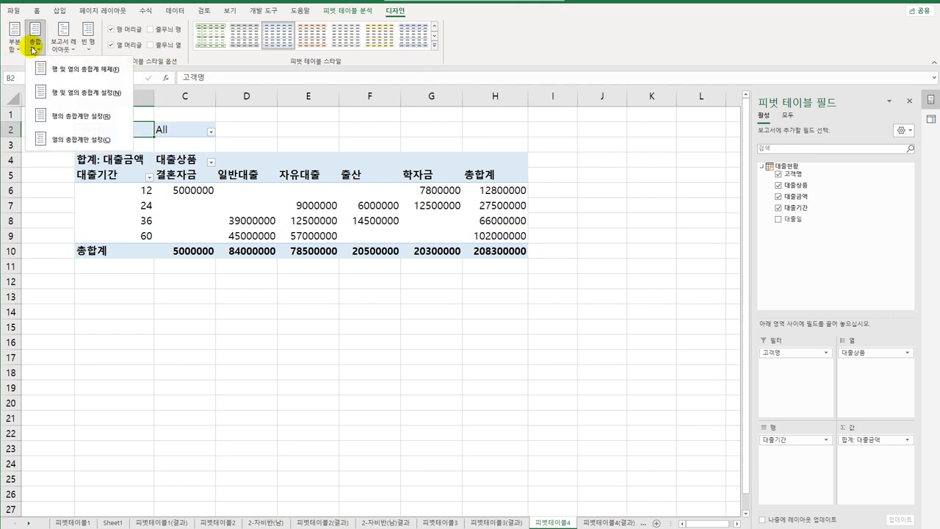
{"action": "left_click", "coordinate": [68, 146]}
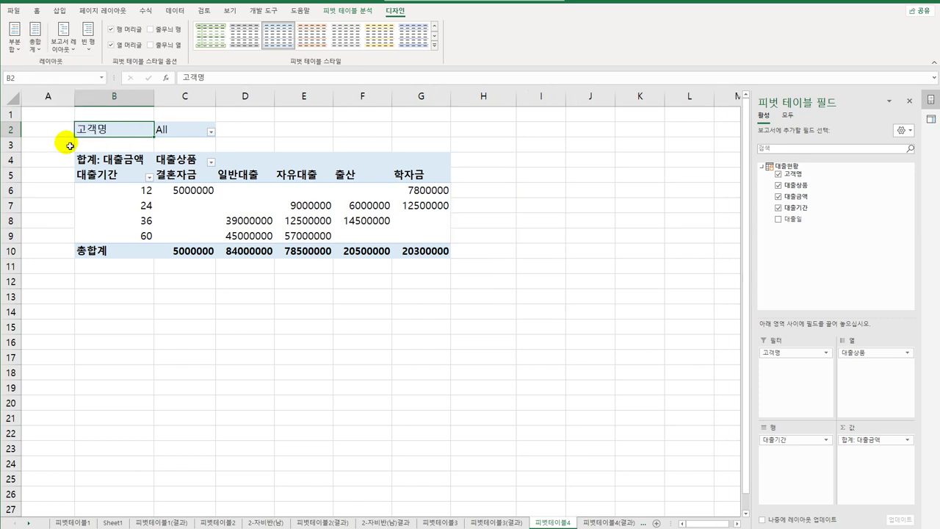
Apply the blue PivotTable style from the second row of the 중간 group and turn on banded rows (줄무늬 행)
{"action": "left_click", "coordinate": [434, 45]}
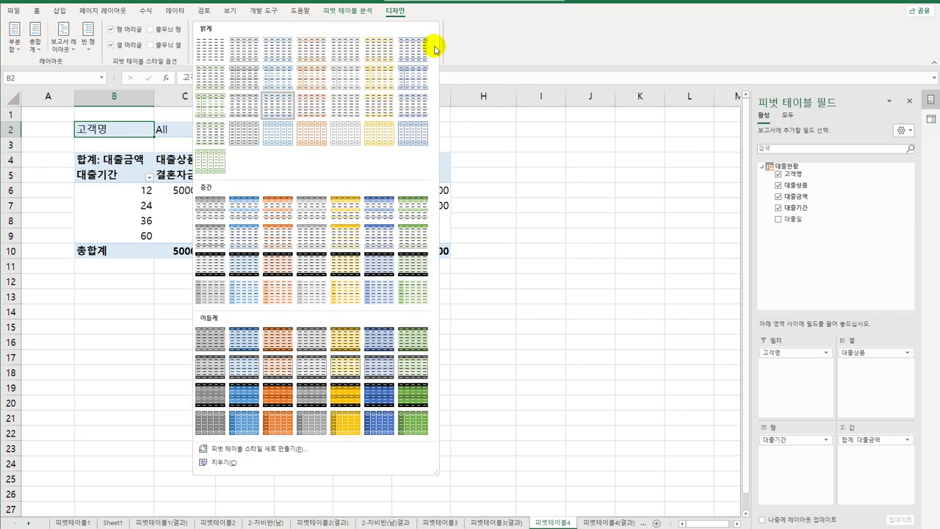
{"action": "left_click", "coordinate": [250, 241]}
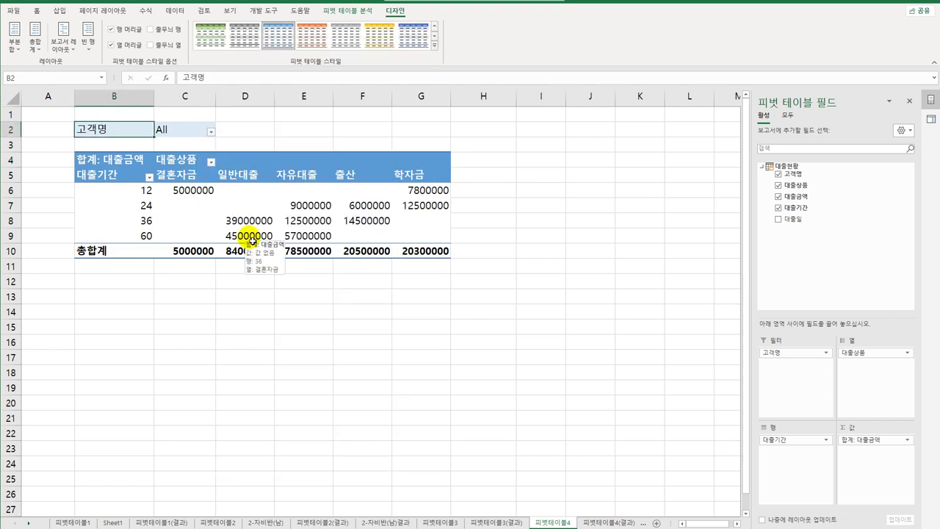
{"action": "left_click", "coordinate": [175, 31]}
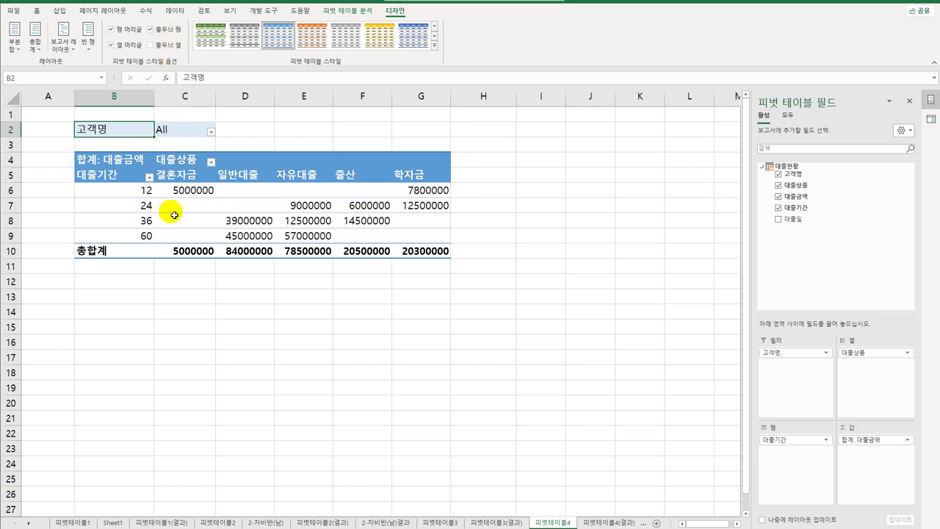
In the PivotTable options, display empty cells as * and merge and center the cells with labels
{"action": "left_click", "coordinate": [206, 208]}
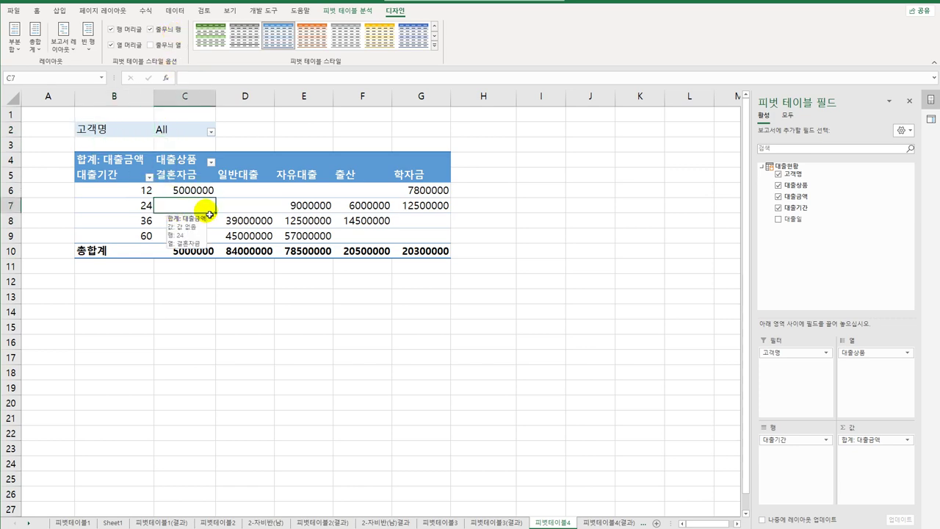
{"action": "right_click", "coordinate": [248, 190]}
{"action": "left_click", "coordinate": [308, 370]}
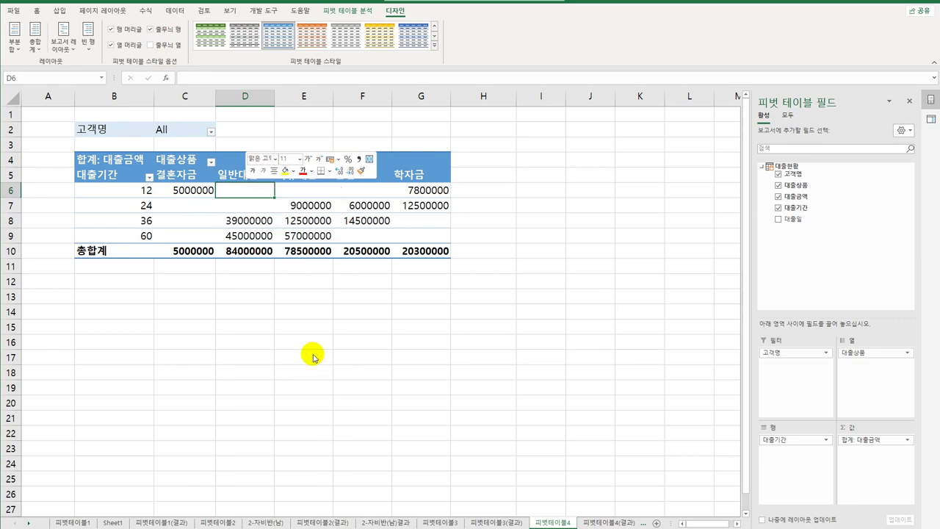
{"action": "left_click_drag", "start_coordinate": [306, 220], "coordinate": [552, 128]}
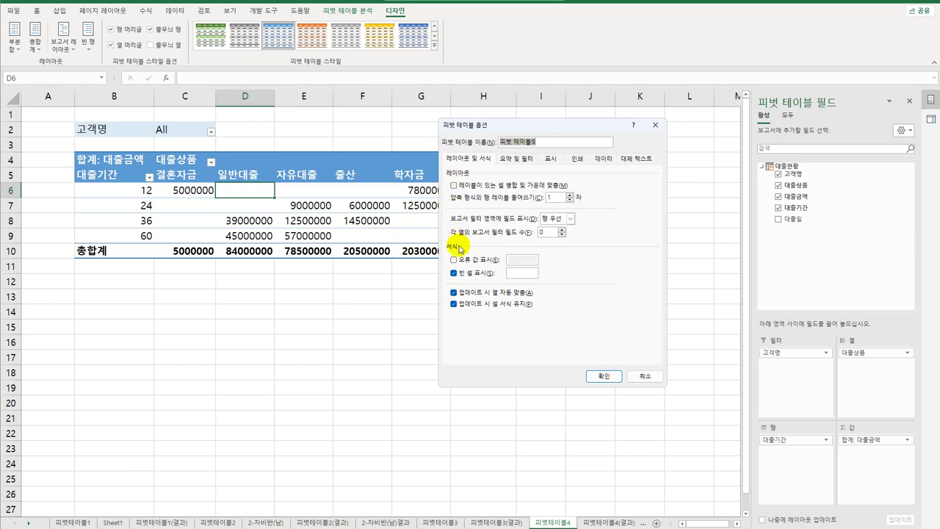
{"action": "left_click", "coordinate": [527, 272]}
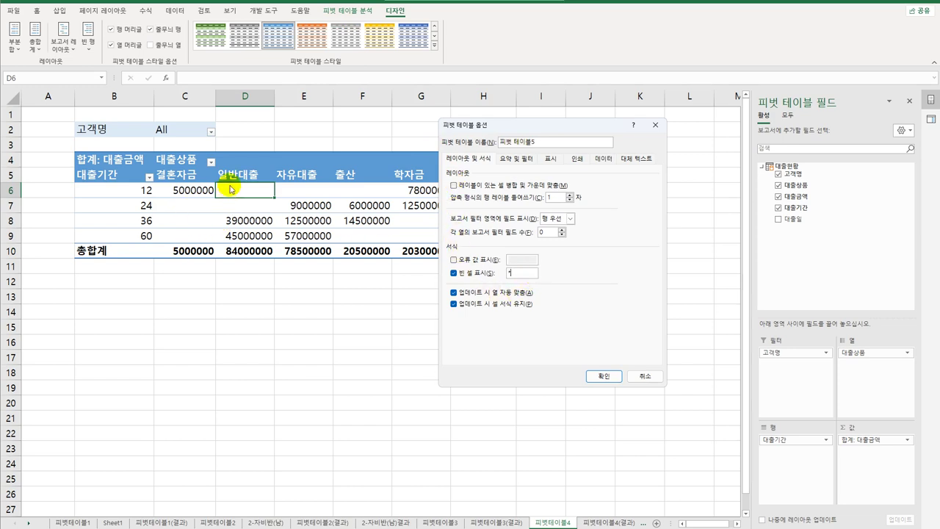
{"action": "left_click", "coordinate": [478, 188]}
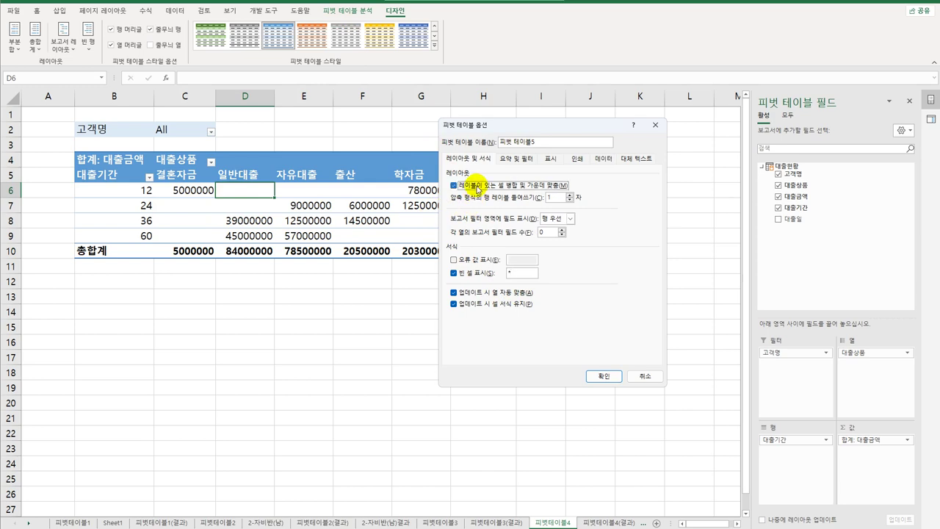
{"action": "left_click", "coordinate": [599, 375]}
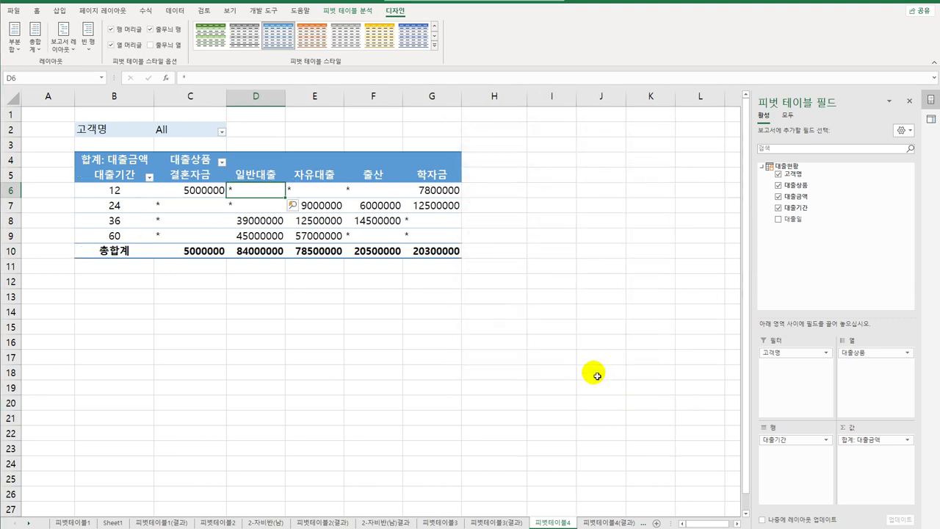
Close the queries and connections pane and compare the PivotTable with the one on the 피벗테이블4(결과) sheet
{"action": "left_click", "coordinate": [321, 334]}
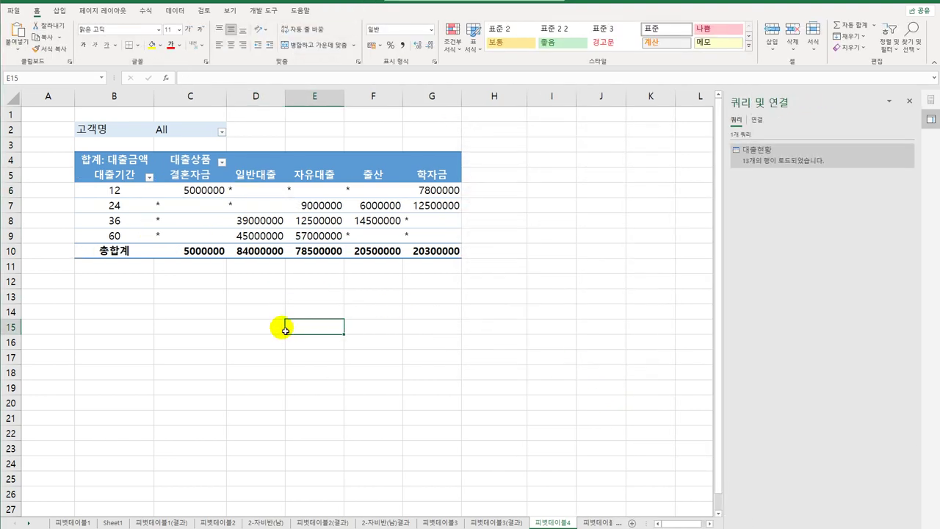
{"action": "left_click", "coordinate": [594, 522]}
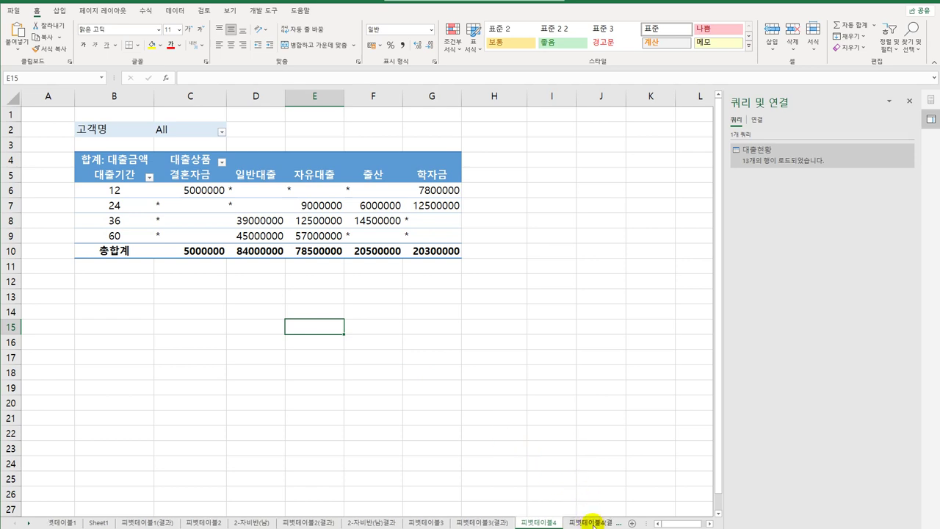
{"action": "left_click", "coordinate": [909, 101]}
{"action": "left_click", "coordinate": [505, 522]}
{"action": "left_click", "coordinate": [561, 522]}
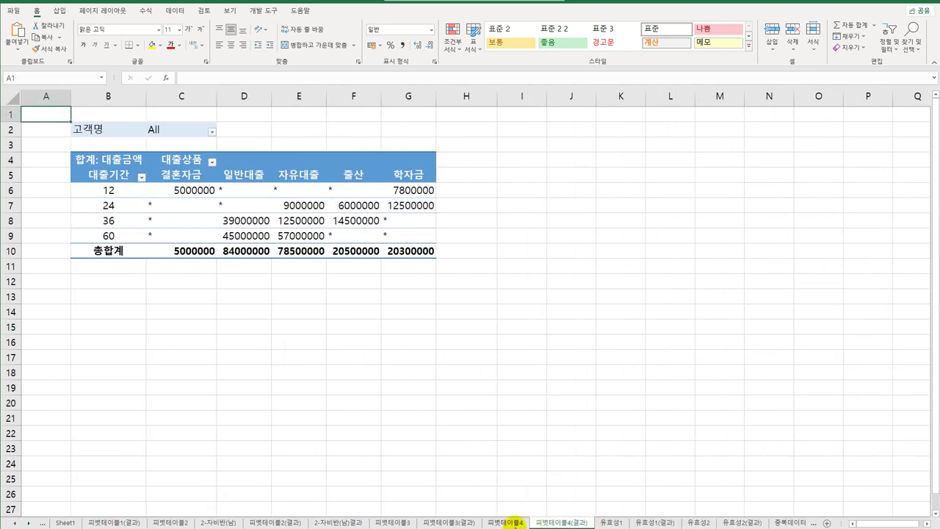
{"action": "left_click", "coordinate": [505, 522]}
{"action": "left_click", "coordinate": [561, 522]}
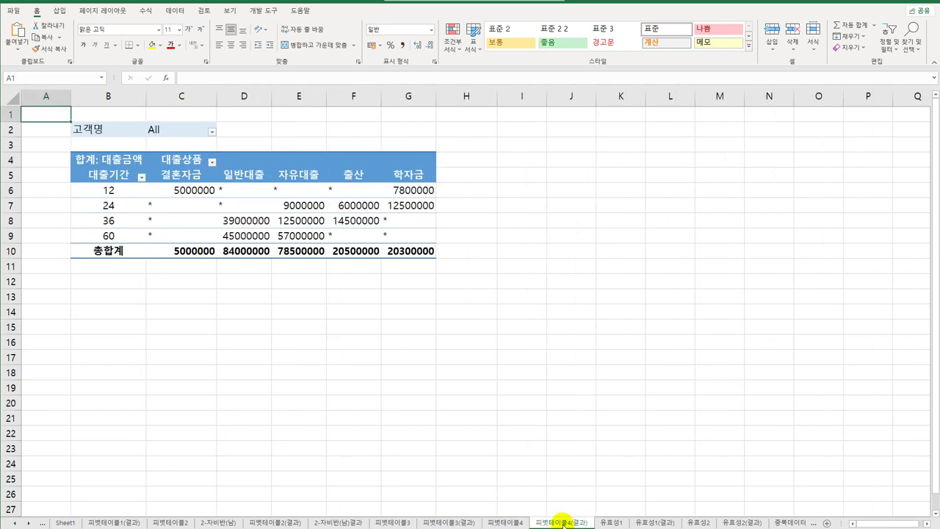
{"action": "left_click", "coordinate": [514, 522]}
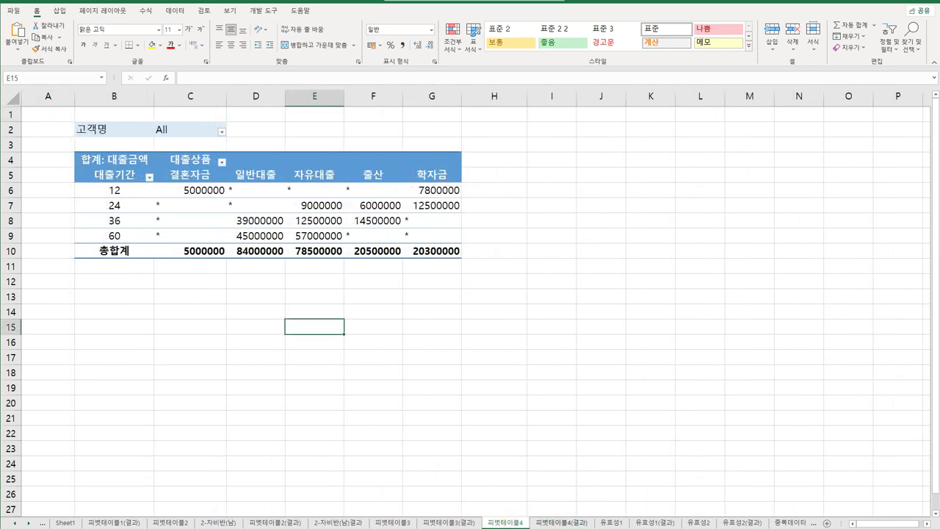
{"action": "left_click", "coordinate": [552, 522]}
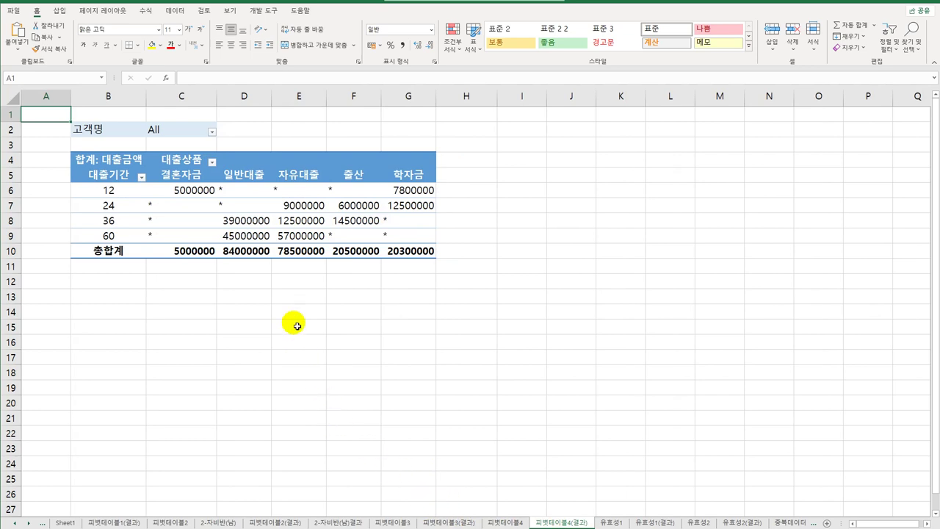
{"action": "left_click", "coordinate": [503, 522]}
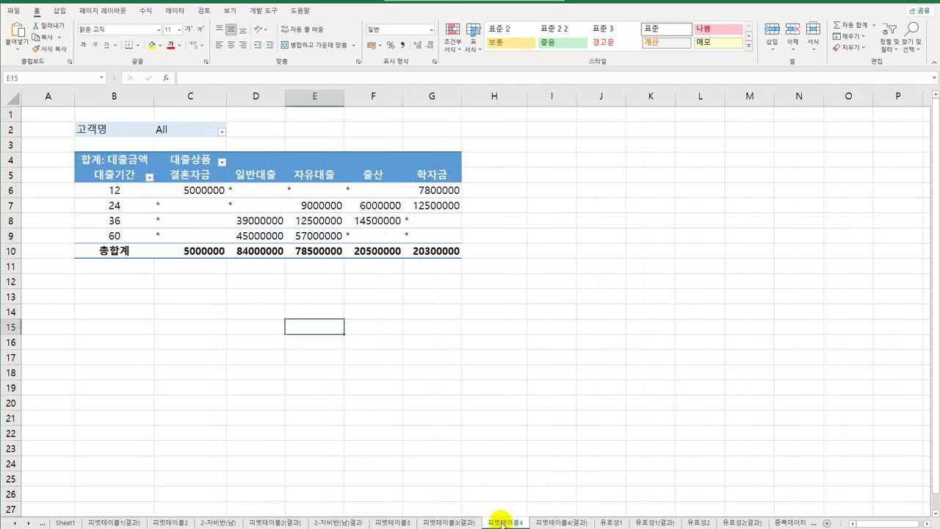
Add a new worksheet after the 피벗테이블4 sheet and make B4 its active cell
{"action": "left_click", "coordinate": [827, 522]}
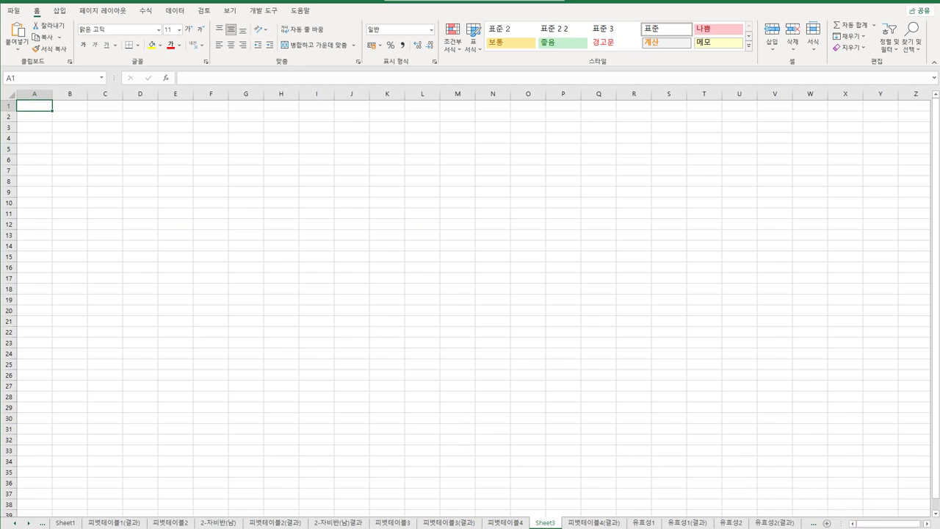
{"action": "scroll", "coordinate": [470, 309], "scroll_direction": "up", "scroll_amount": 3}
{"action": "scroll", "coordinate": [426, 279], "scroll_direction": "up", "scroll_amount": 1}
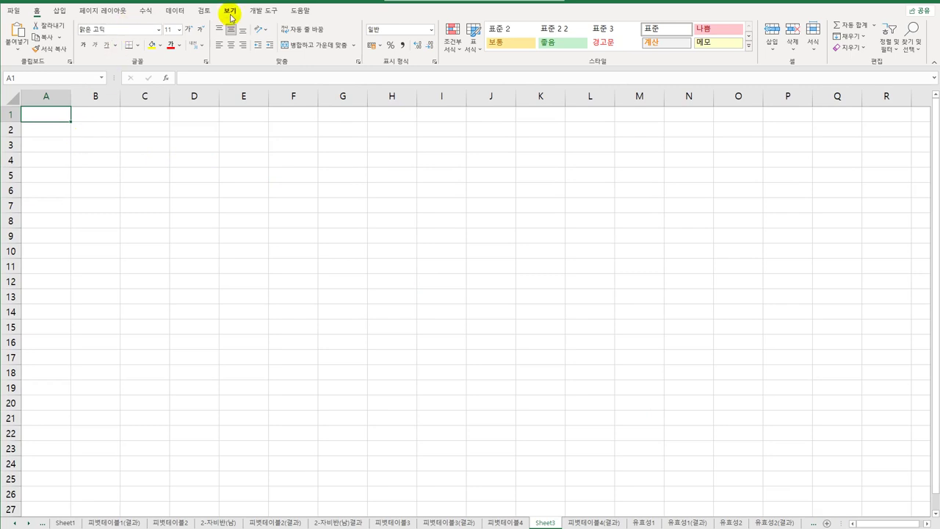
{"action": "left_click", "coordinate": [173, 10]}
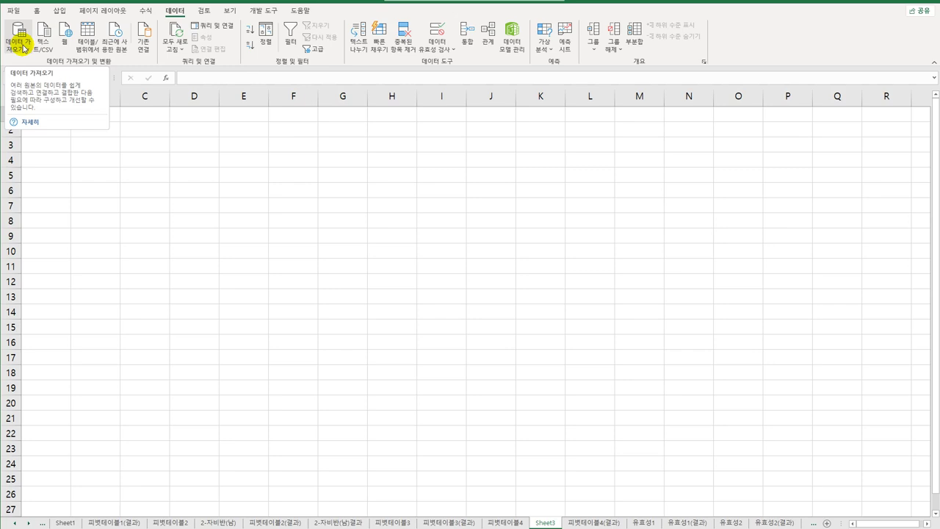
{"action": "left_click", "coordinate": [76, 185]}
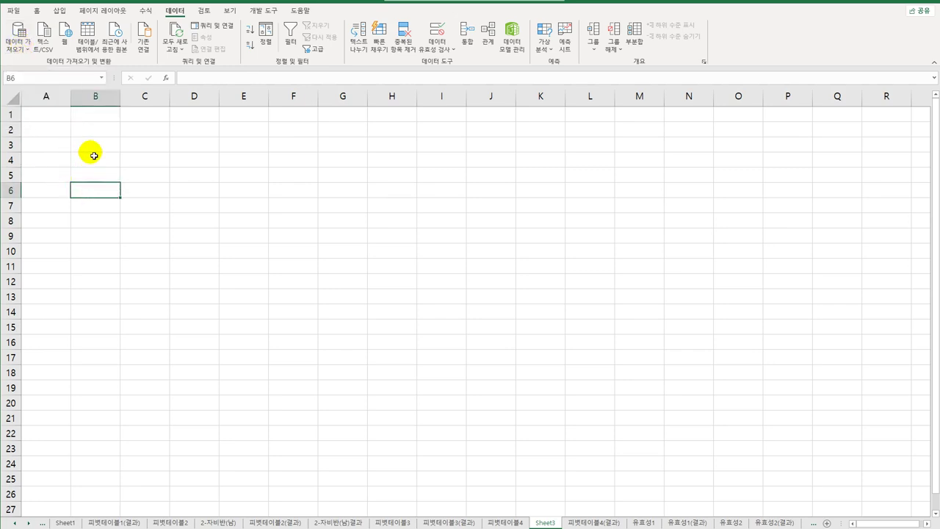
{"action": "left_click", "coordinate": [93, 160]}
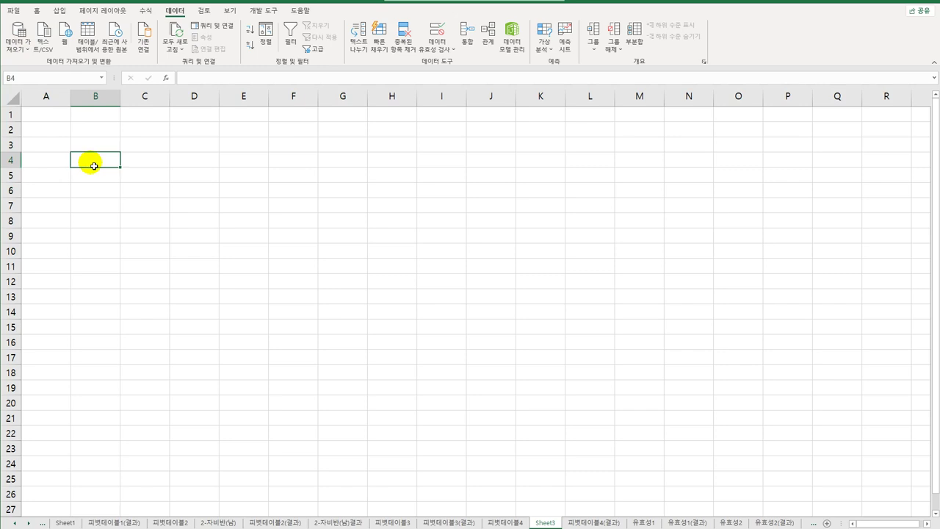
Begin a PivotTable at cell B4 of the existing worksheet using an external data source and bring up the available connections
{"action": "left_click", "coordinate": [60, 11]}
{"action": "left_click", "coordinate": [16, 37]}
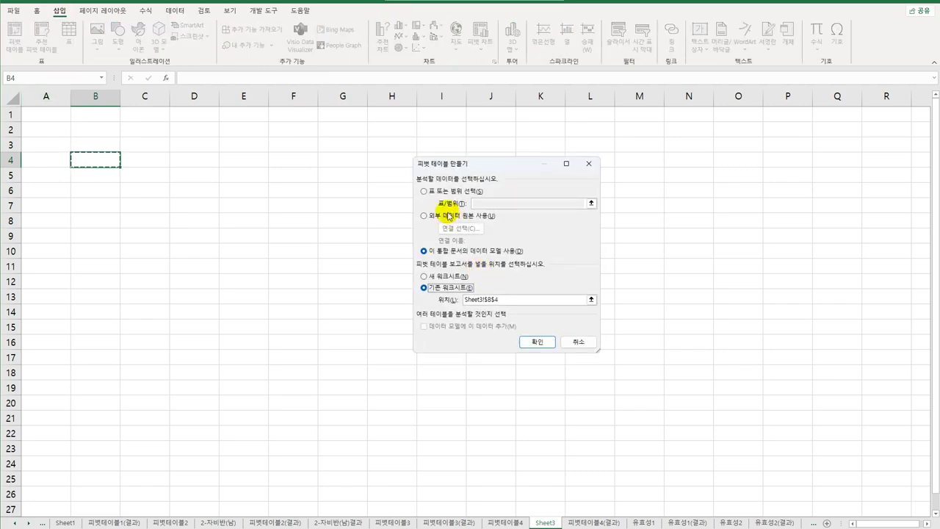
{"action": "left_click", "coordinate": [448, 215]}
{"action": "left_click", "coordinate": [458, 228]}
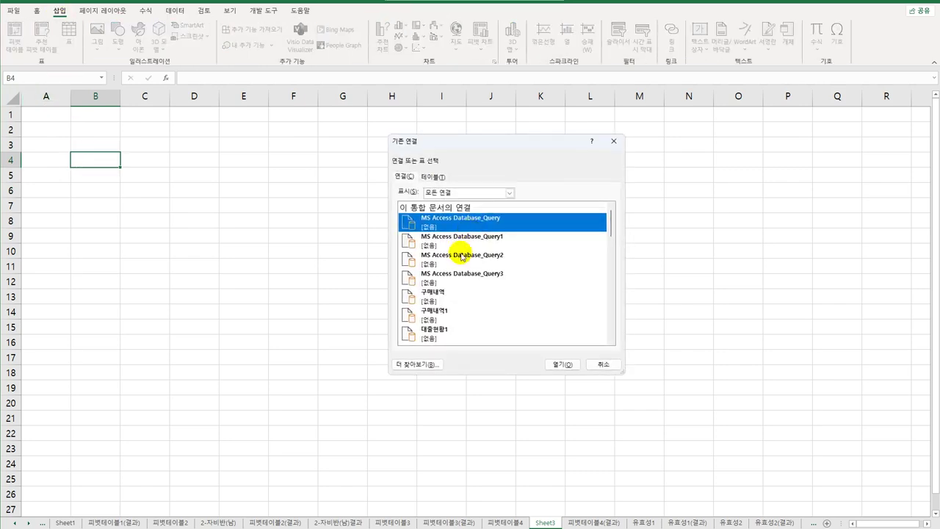
Choose the text file 대출현황 from the C: drive folder 컴활1급(상시)\스프레드시트\이론 as the data source
{"action": "left_click", "coordinate": [416, 364]}
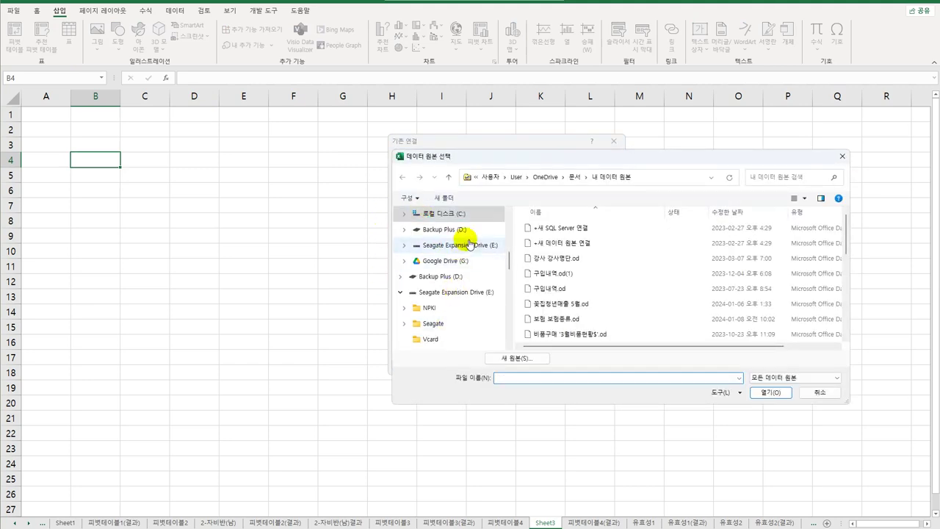
{"action": "left_click", "coordinate": [465, 214]}
{"action": "scroll", "coordinate": [632, 311], "scroll_direction": "down", "scroll_amount": 1}
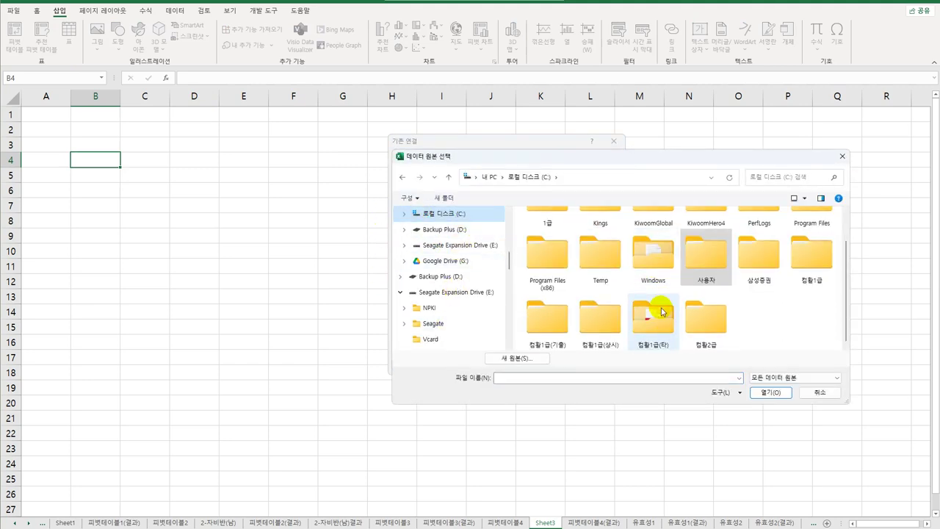
{"action": "double_click", "coordinate": [623, 333]}
{"action": "double_click", "coordinate": [555, 244]}
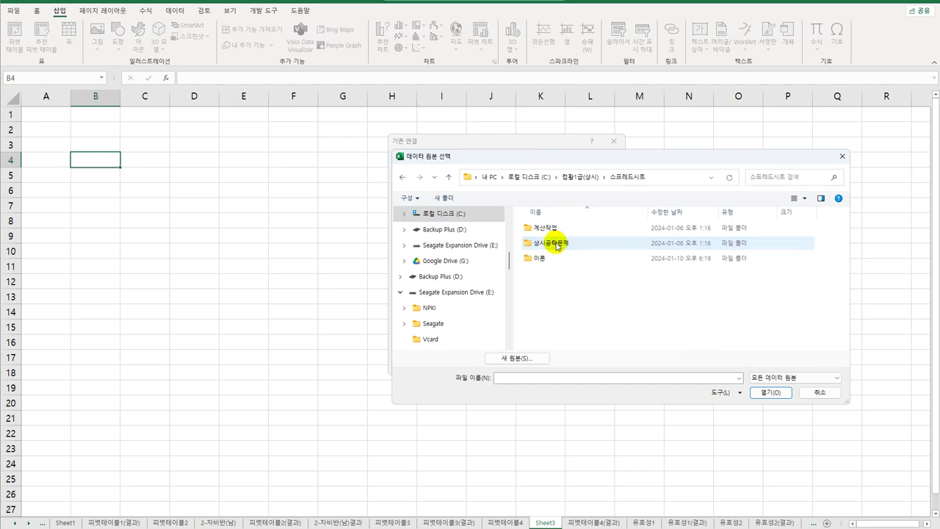
{"action": "double_click", "coordinate": [547, 259]}
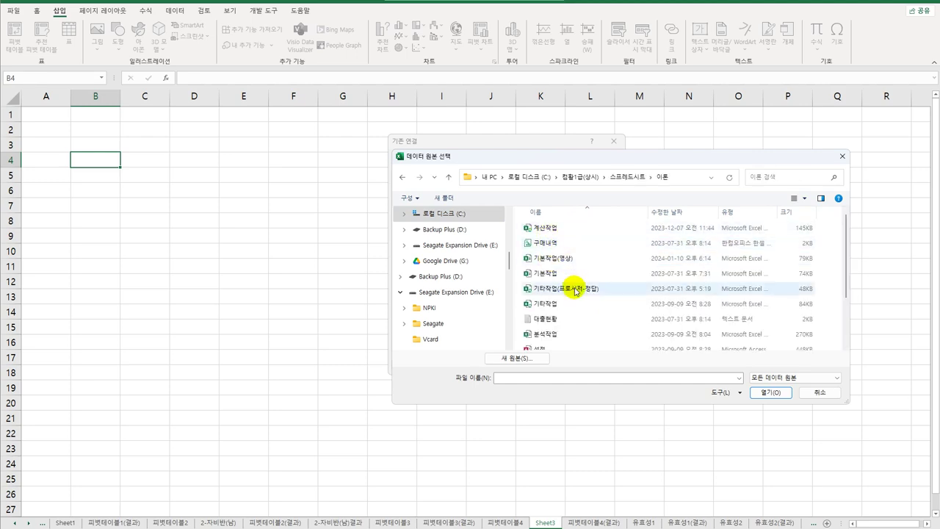
{"action": "left_click", "coordinate": [545, 318]}
{"action": "left_click", "coordinate": [769, 391]}
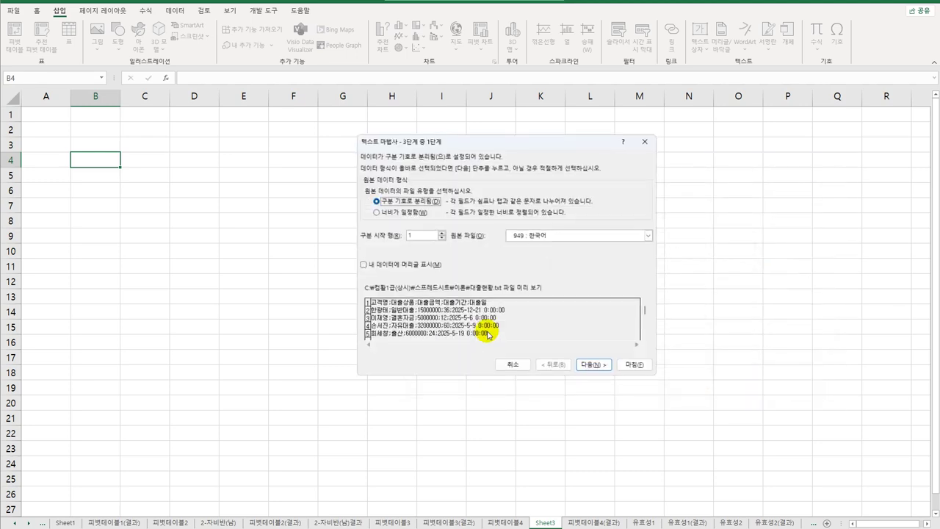
Import the text file as delimited data with headers, using the semicolon as the only delimiter and the General format for the columns
{"action": "left_click", "coordinate": [402, 266]}
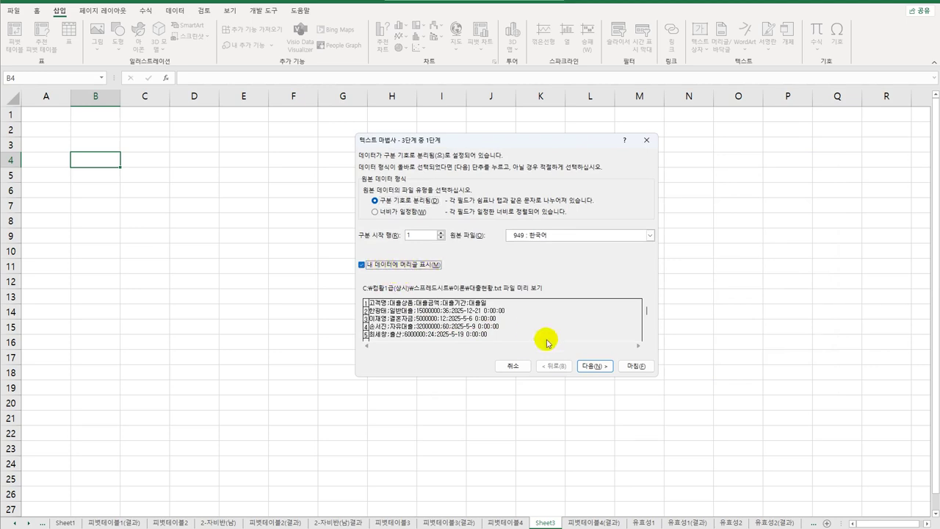
{"action": "left_click", "coordinate": [592, 366]}
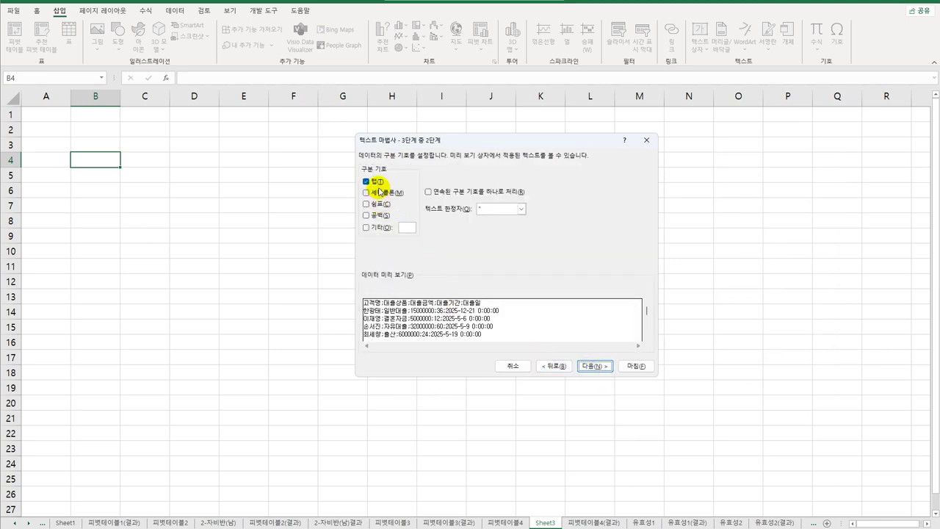
{"action": "left_click", "coordinate": [378, 183]}
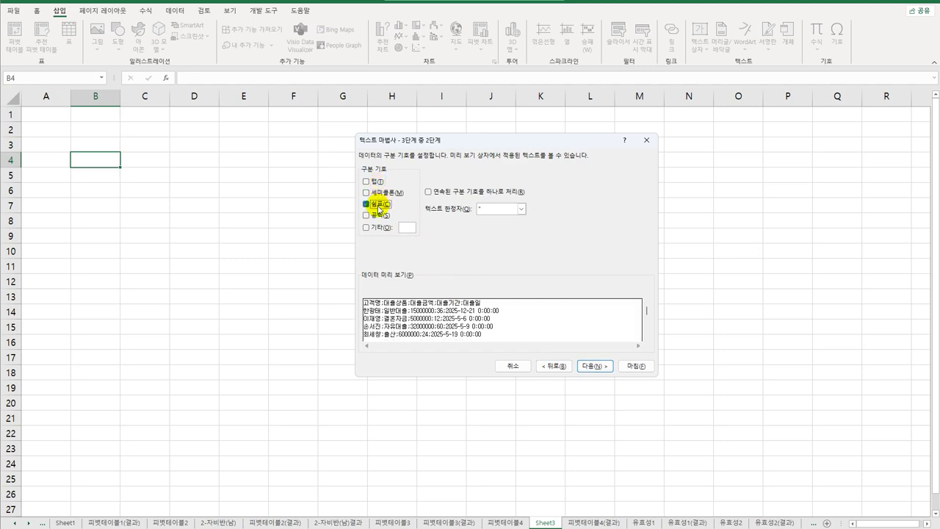
{"action": "left_click", "coordinate": [379, 207]}
{"action": "left_click", "coordinate": [378, 193]}
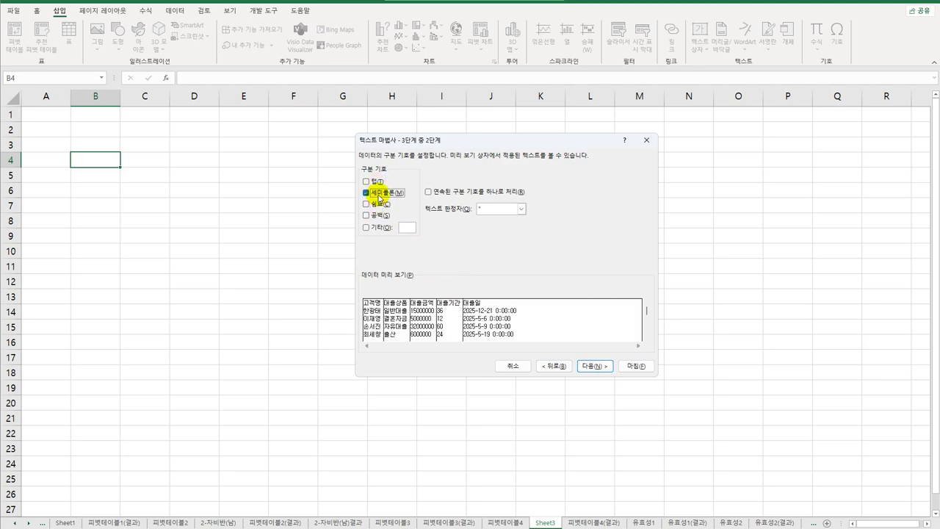
{"action": "left_click", "coordinate": [599, 366]}
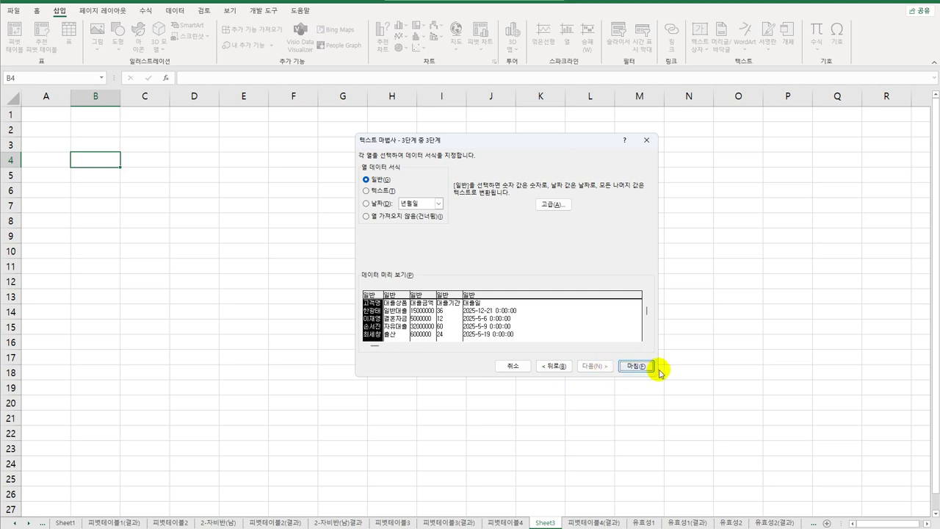
{"action": "left_click", "coordinate": [636, 366]}
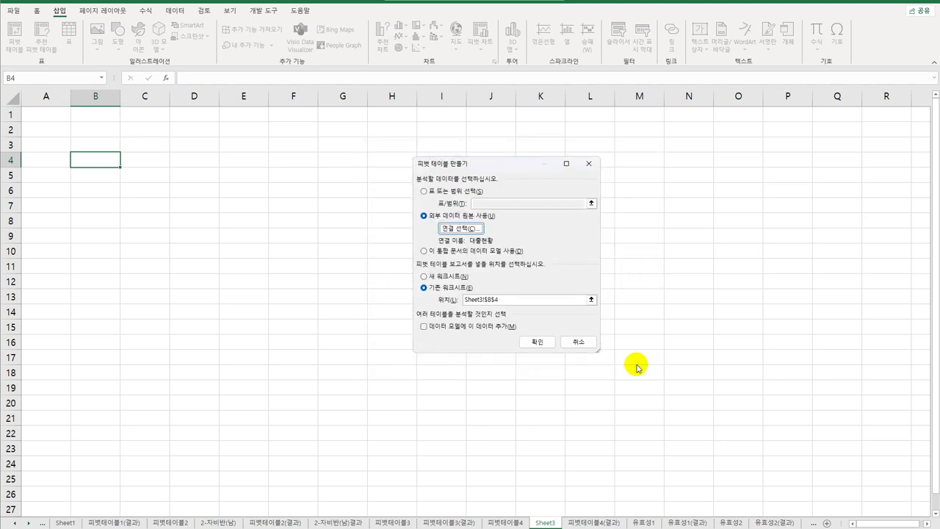
Create the PivotTable with the data added to the data model, placing 고객명 in filters, 대출기간 in rows, 대출상품 in columns and 대출금액 in values
{"action": "left_click", "coordinate": [454, 332]}
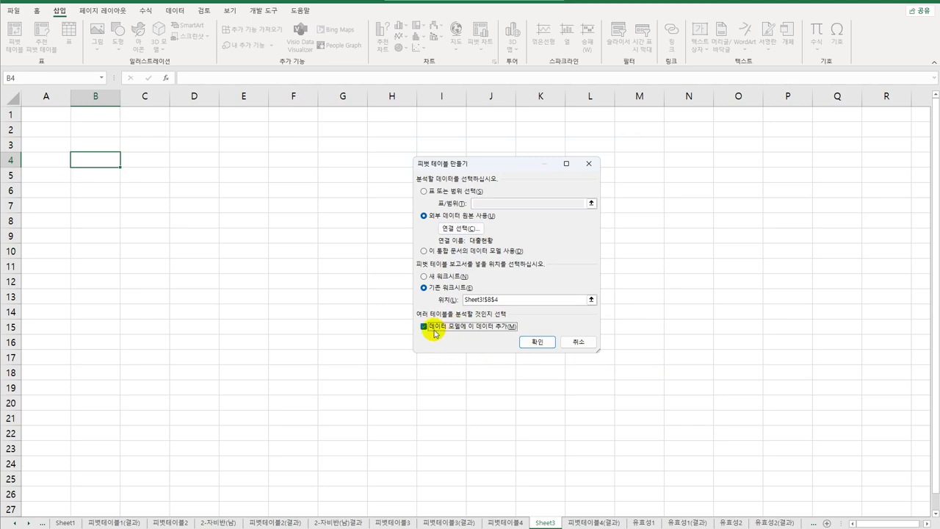
{"action": "left_click", "coordinate": [542, 342]}
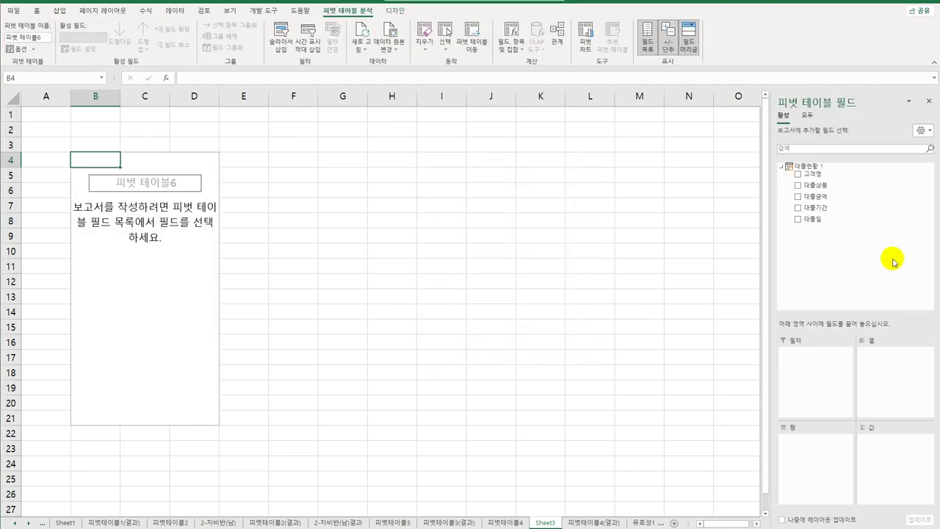
{"action": "left_click_drag", "start_coordinate": [826, 176], "coordinate": [815, 406]}
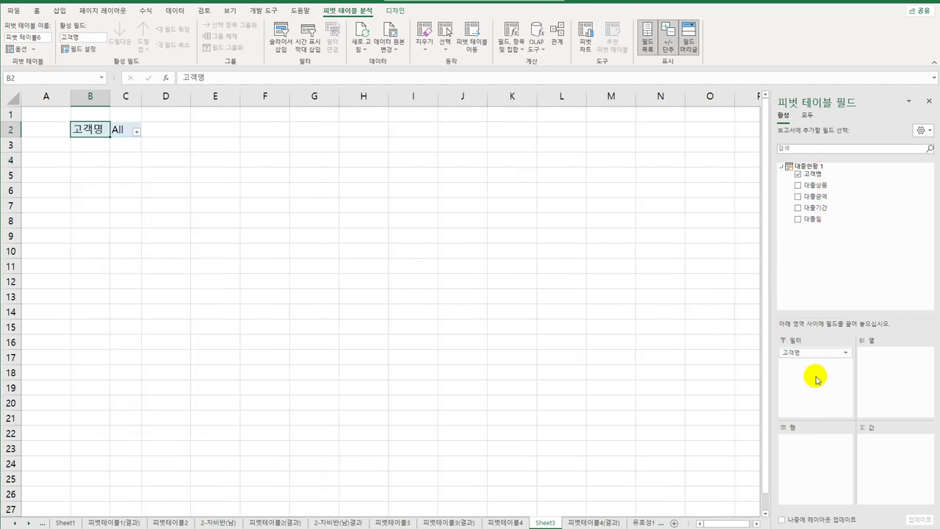
{"action": "left_click_drag", "start_coordinate": [815, 207], "coordinate": [829, 470]}
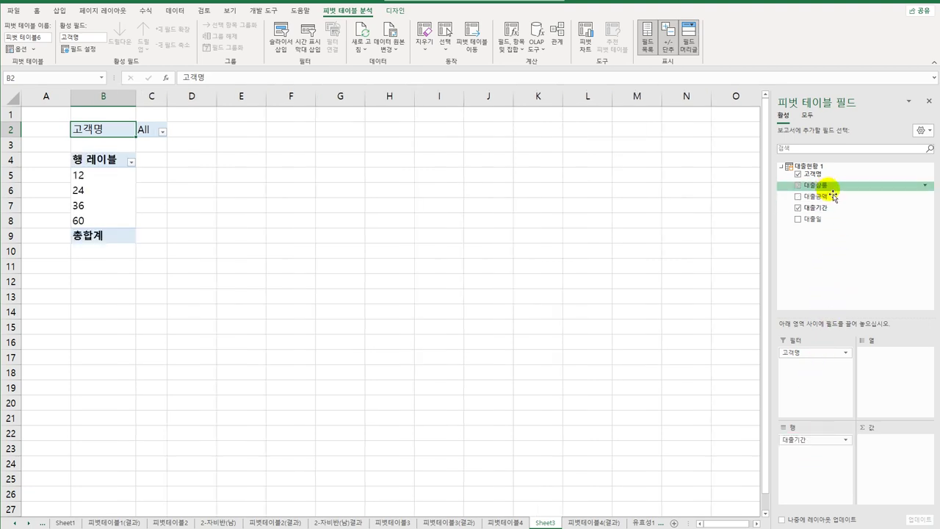
{"action": "left_click_drag", "start_coordinate": [828, 185], "coordinate": [895, 375]}
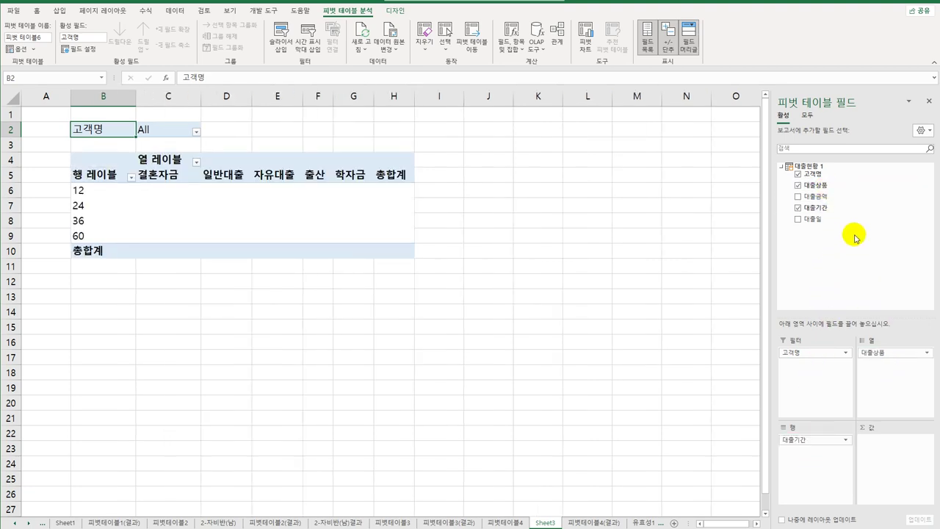
{"action": "left_click_drag", "start_coordinate": [830, 197], "coordinate": [890, 484]}
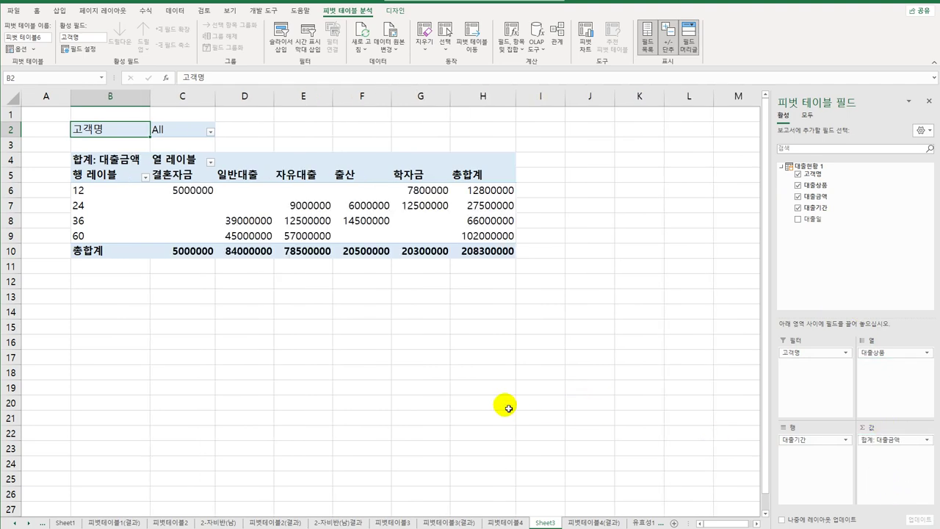
Show the PivotTable report in outline form and turn on grand totals for columns only
{"action": "left_click", "coordinate": [395, 10]}
{"action": "left_click", "coordinate": [64, 39]}
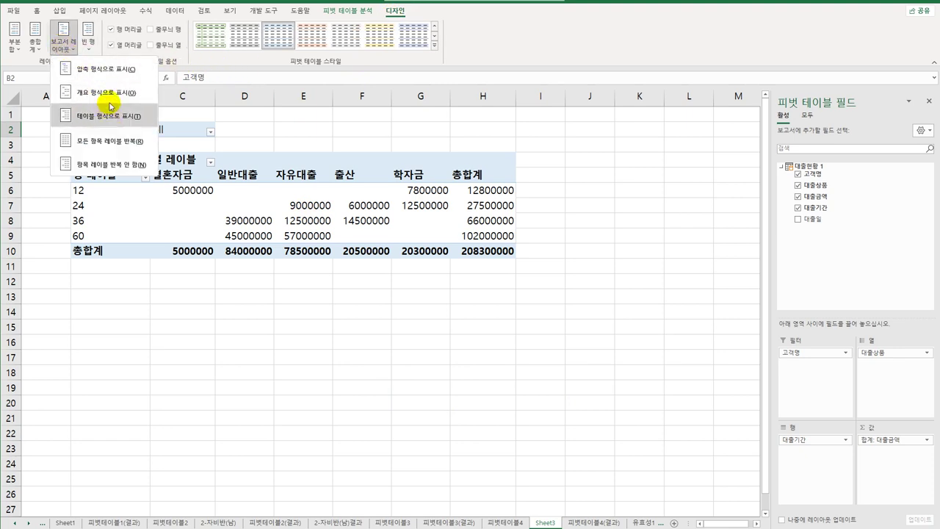
{"action": "left_click", "coordinate": [110, 93]}
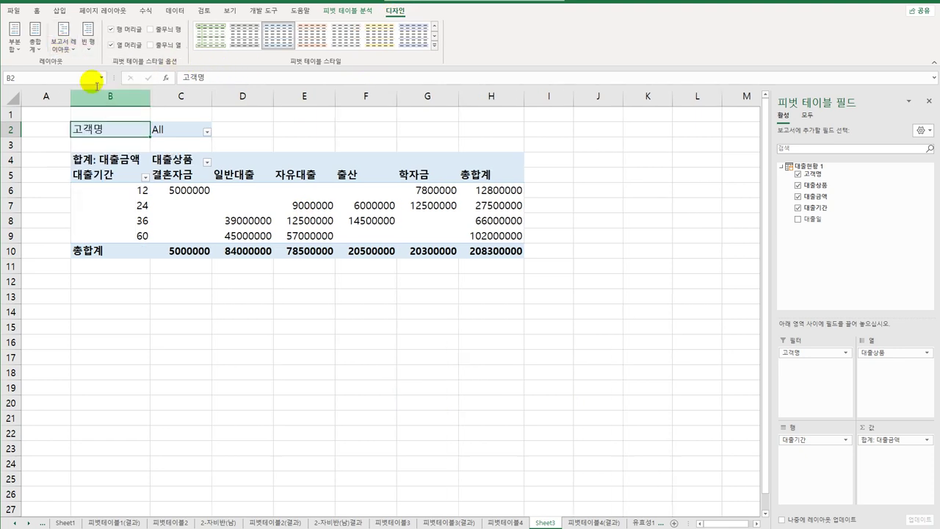
{"action": "left_click", "coordinate": [35, 40]}
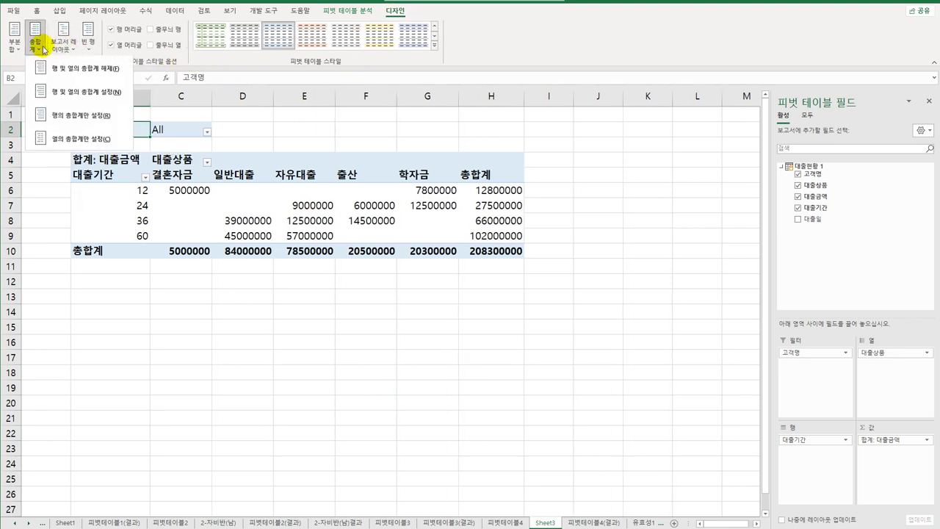
{"action": "left_click", "coordinate": [63, 139]}
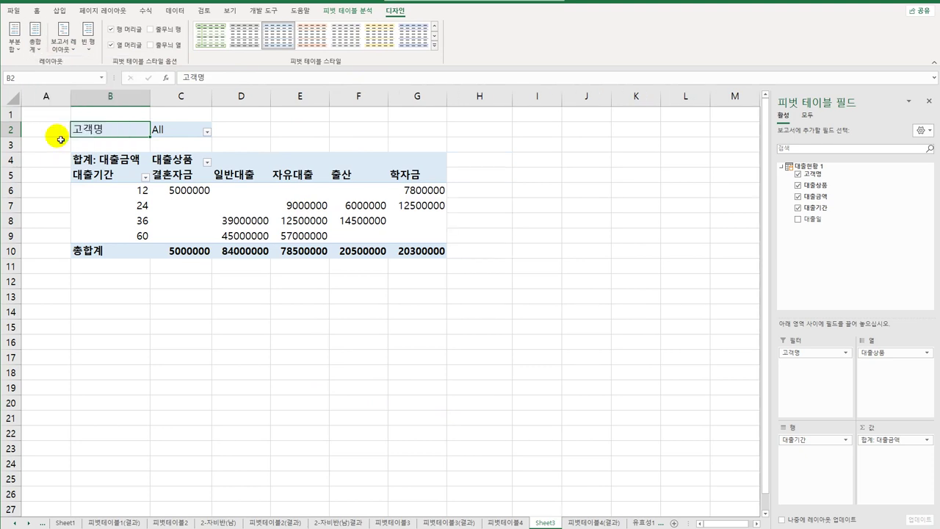
Apply the light blue PivotTable style from the second row of the 중간 group and enable banded rows
{"action": "left_click", "coordinate": [434, 46]}
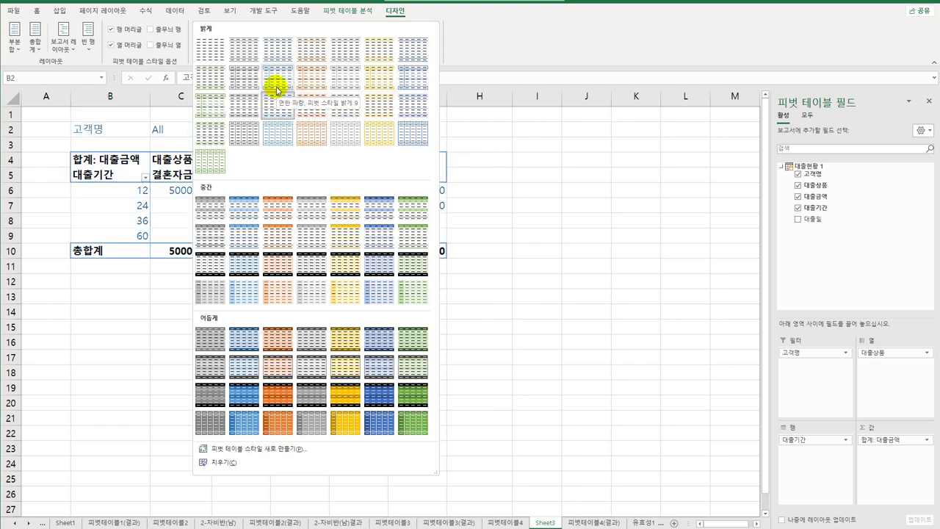
{"action": "left_click", "coordinate": [251, 240]}
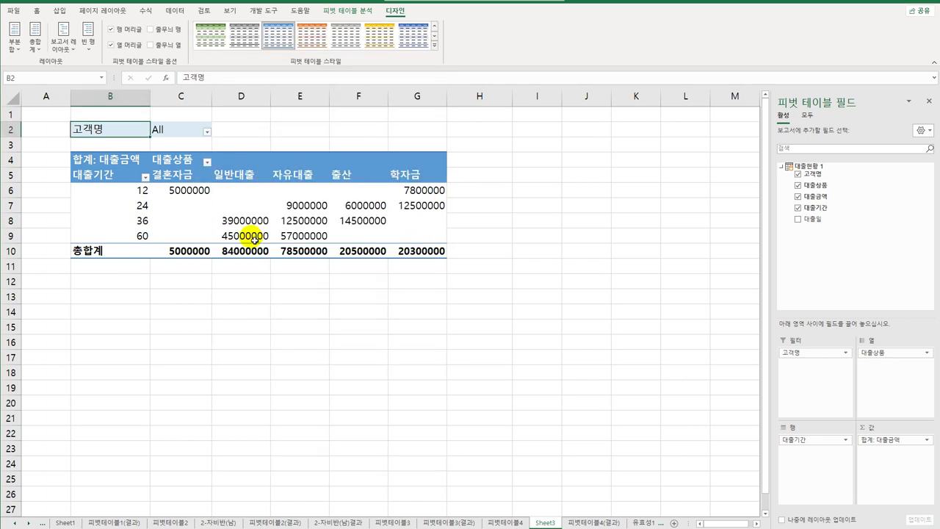
{"action": "left_click", "coordinate": [165, 33]}
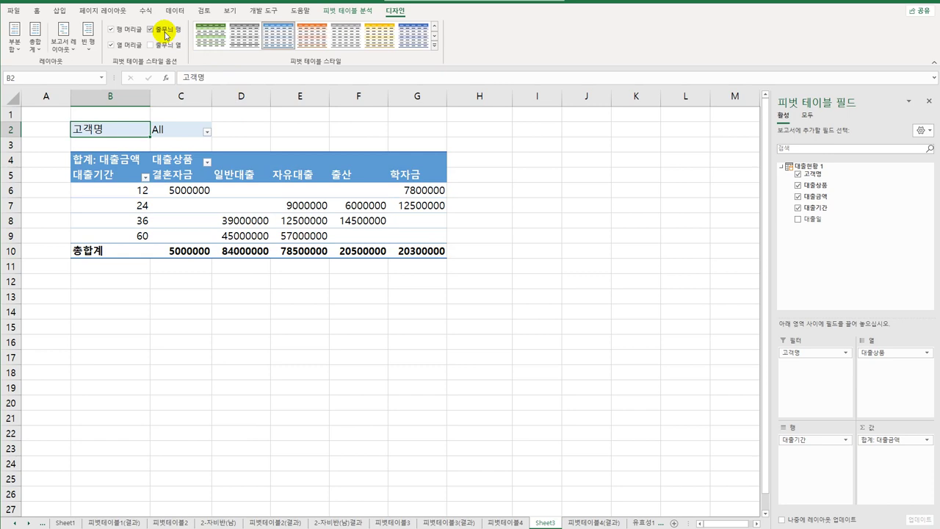
Set the PivotTable options to merge and center cells with labels and to show * in empty cells
{"action": "left_click", "coordinate": [339, 11]}
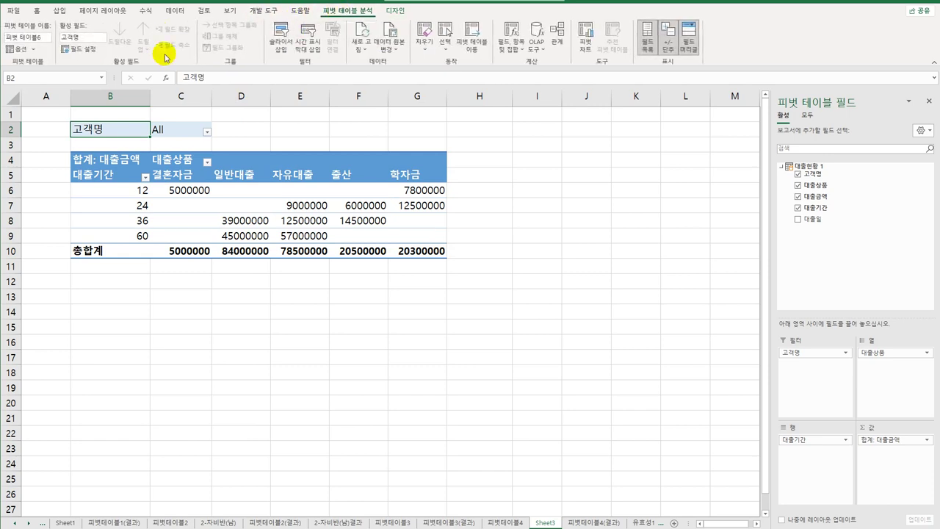
{"action": "left_click", "coordinate": [22, 49]}
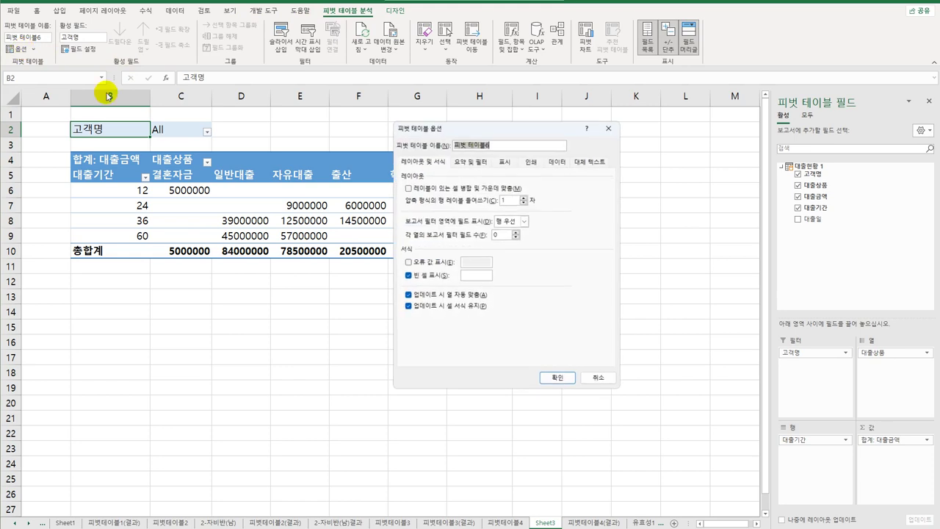
{"action": "left_click", "coordinate": [424, 188]}
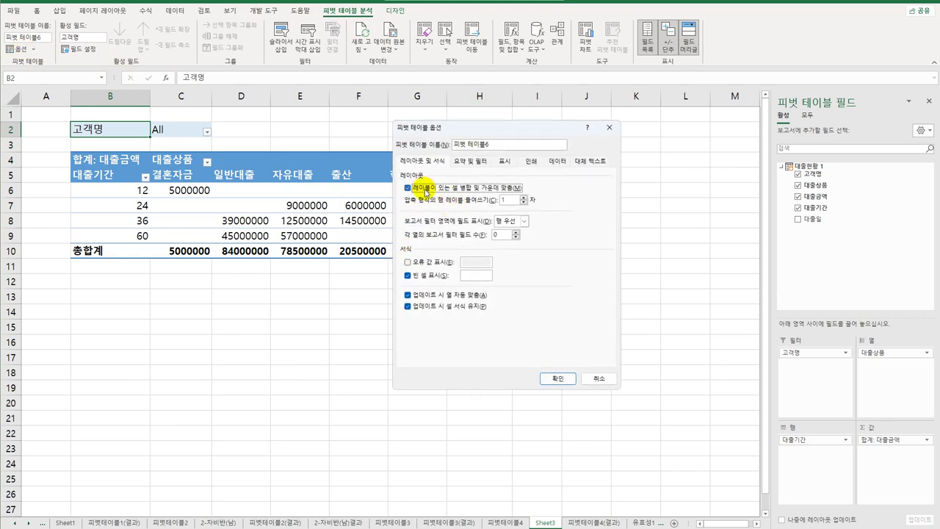
{"action": "left_click", "coordinate": [484, 278]}
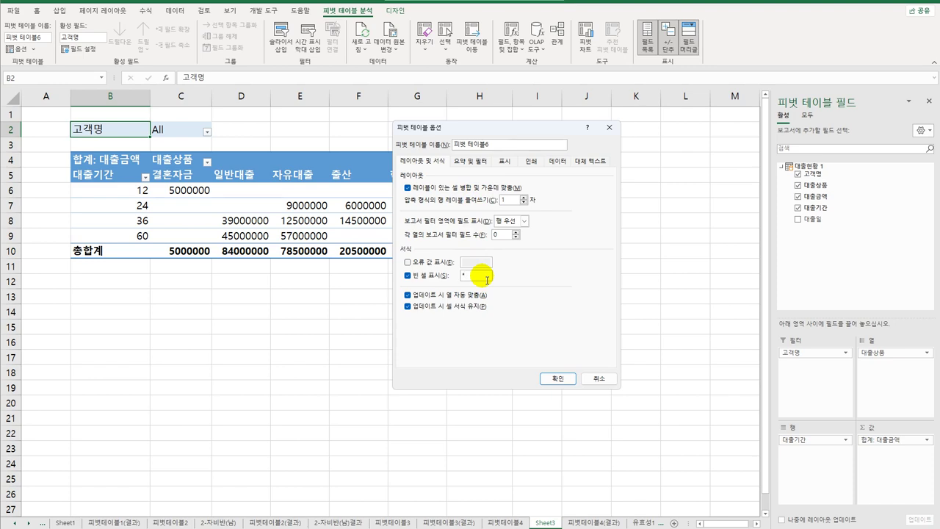
{"action": "left_click", "coordinate": [558, 379]}
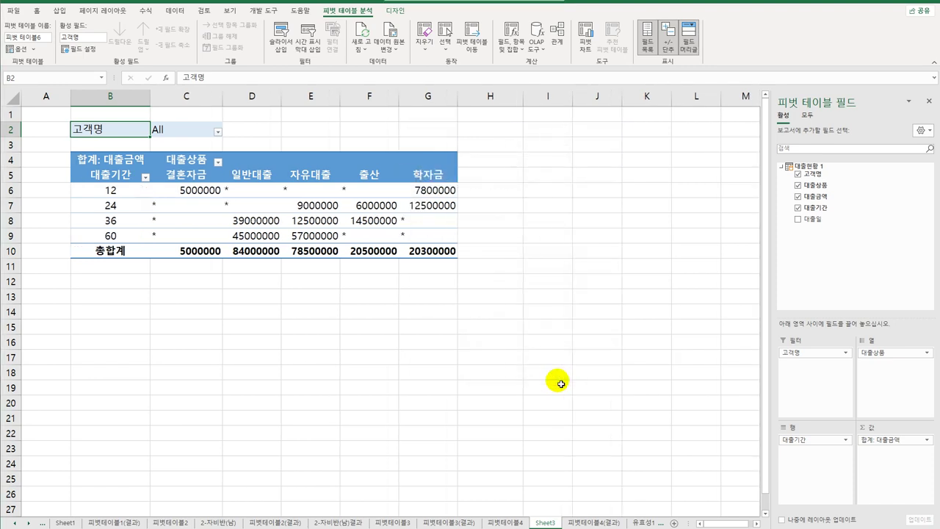
Compare the finished PivotTable on Sheet3 with the one on the 피벗테이블4 sheet
{"action": "left_click", "coordinate": [558, 370]}
{"action": "left_click", "coordinate": [505, 521]}
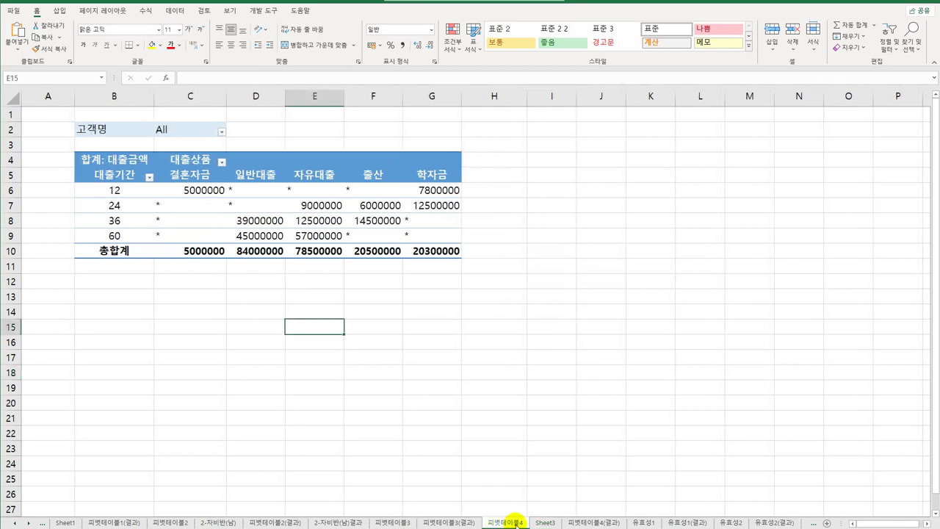
{"action": "left_click", "coordinate": [543, 522]}
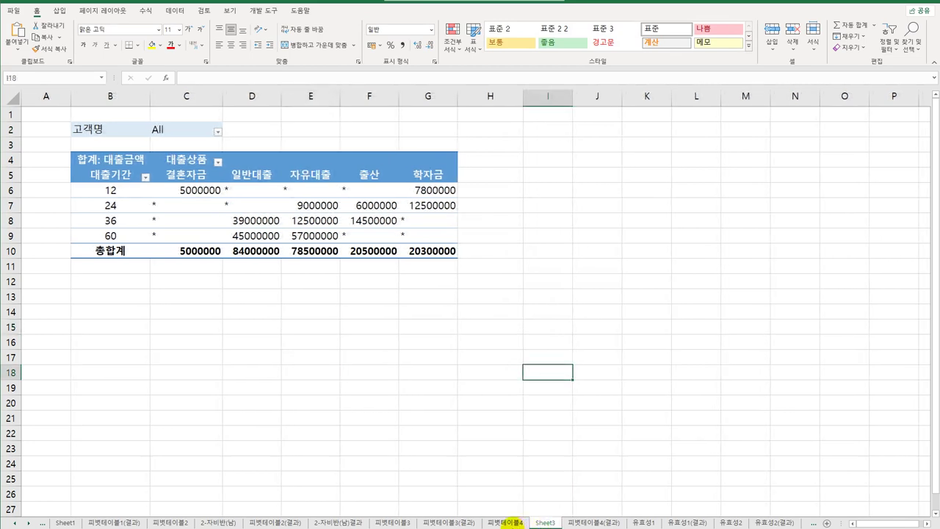
{"action": "left_click", "coordinate": [505, 522]}
{"action": "left_click", "coordinate": [543, 522]}
{"action": "left_click", "coordinate": [505, 522]}
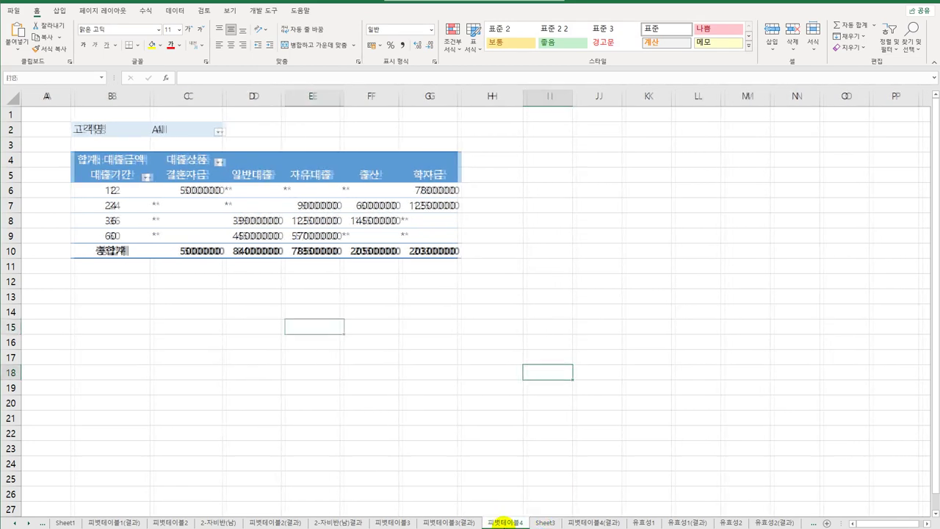
{"action": "left_click", "coordinate": [544, 522]}
{"action": "left_click", "coordinate": [524, 523]}
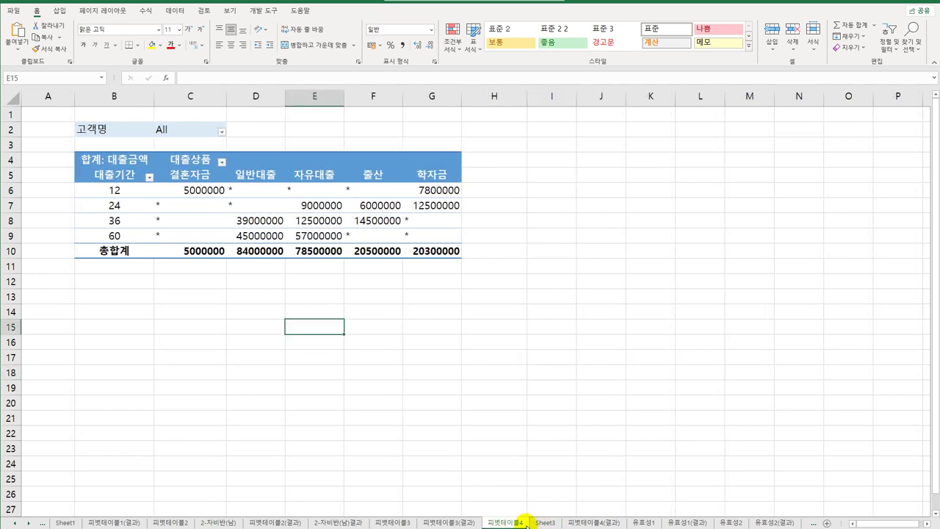
{"action": "left_click", "coordinate": [537, 523]}
{"action": "left_click", "coordinate": [564, 406]}
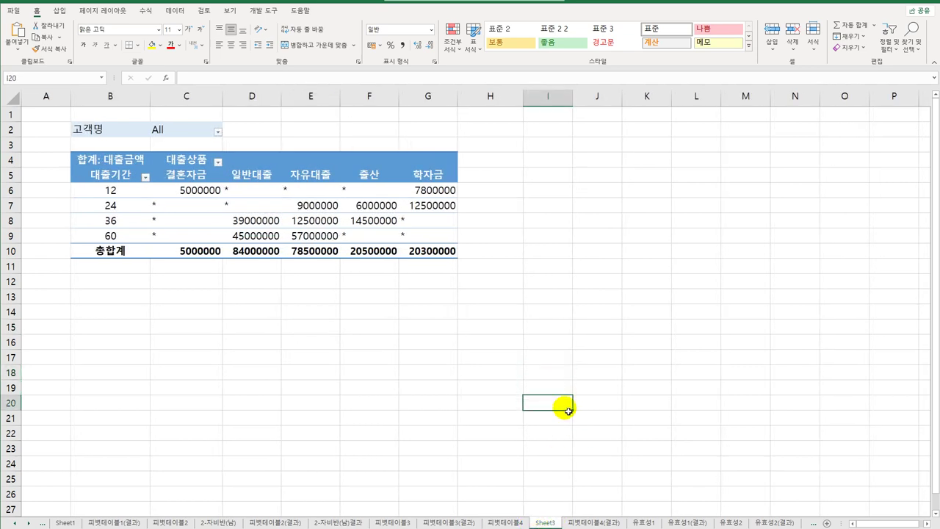